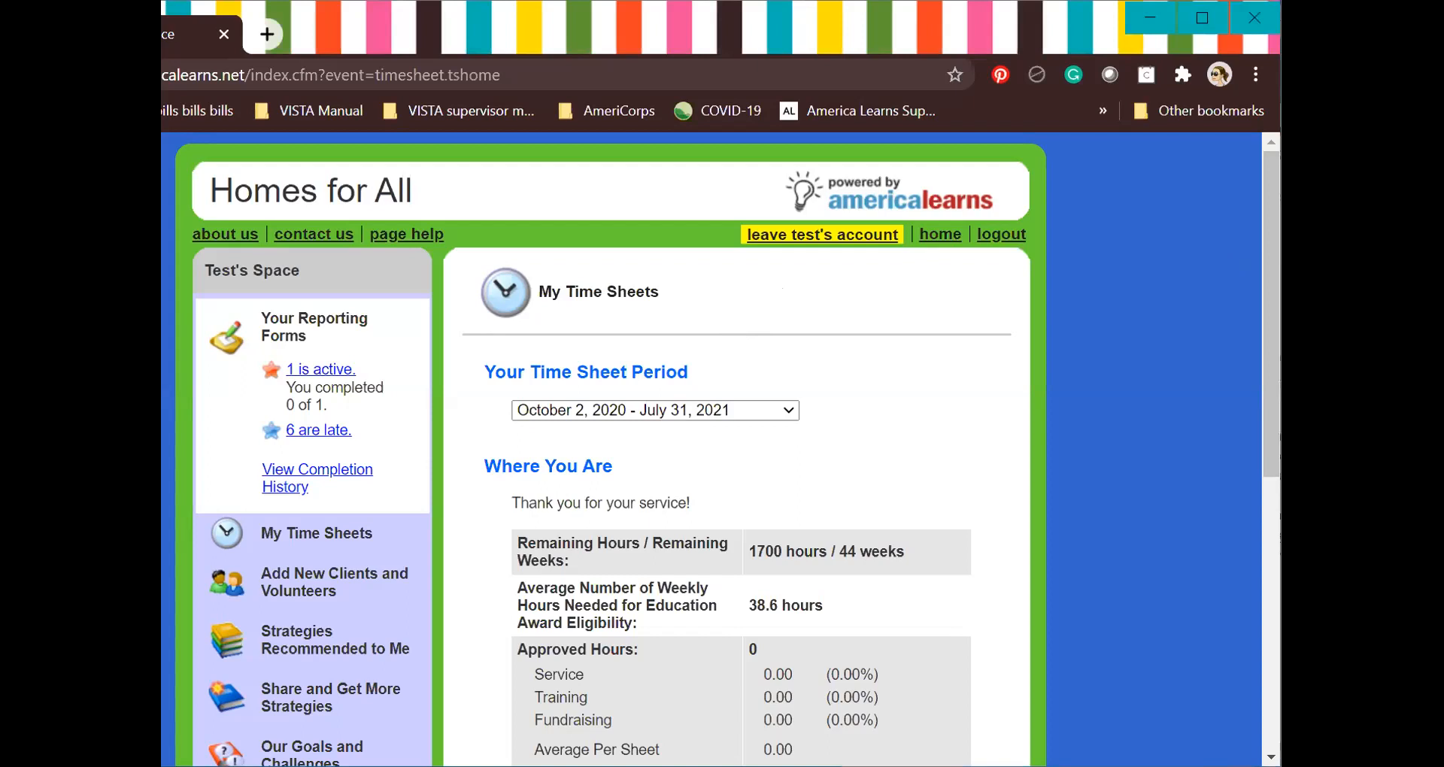
Open Add New Clients and Volunteers, choose to add new or connect existing clients, and list the groups.
{"action": "left_click_drag", "start_coordinate": [1281, 466], "coordinate": [1237, 466]}
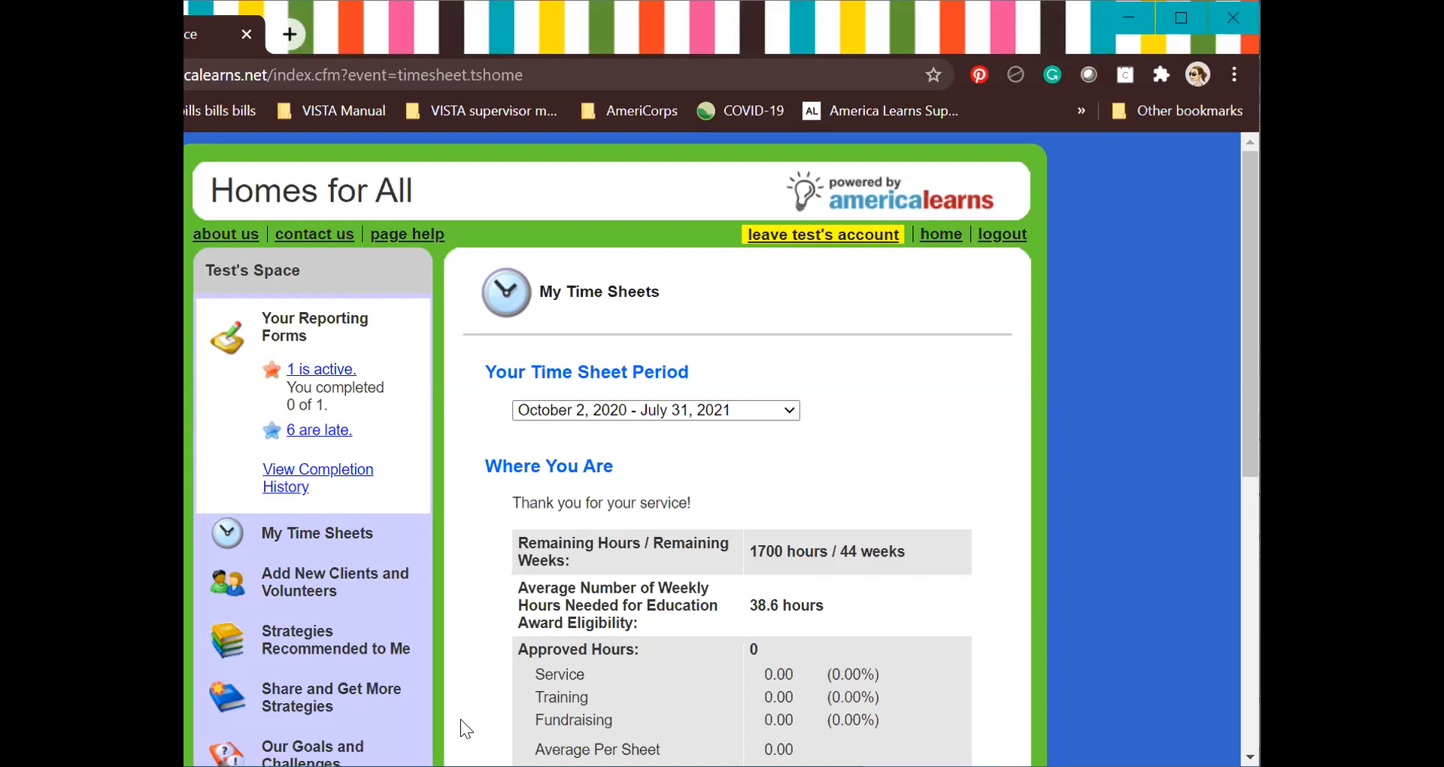
{"action": "left_click", "coordinate": [319, 584]}
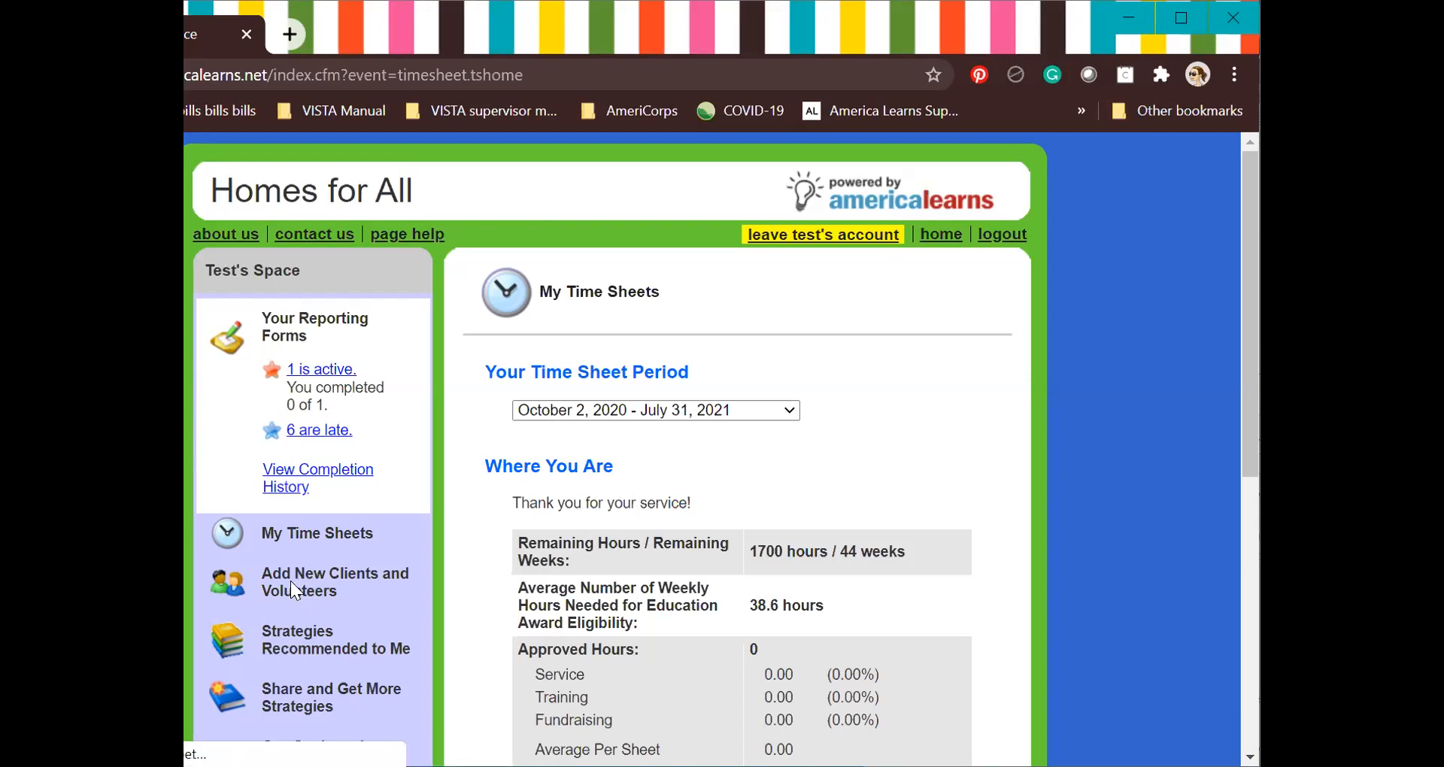
{"action": "scroll", "coordinate": [290, 580], "scroll_direction": "down", "scroll_amount": 2}
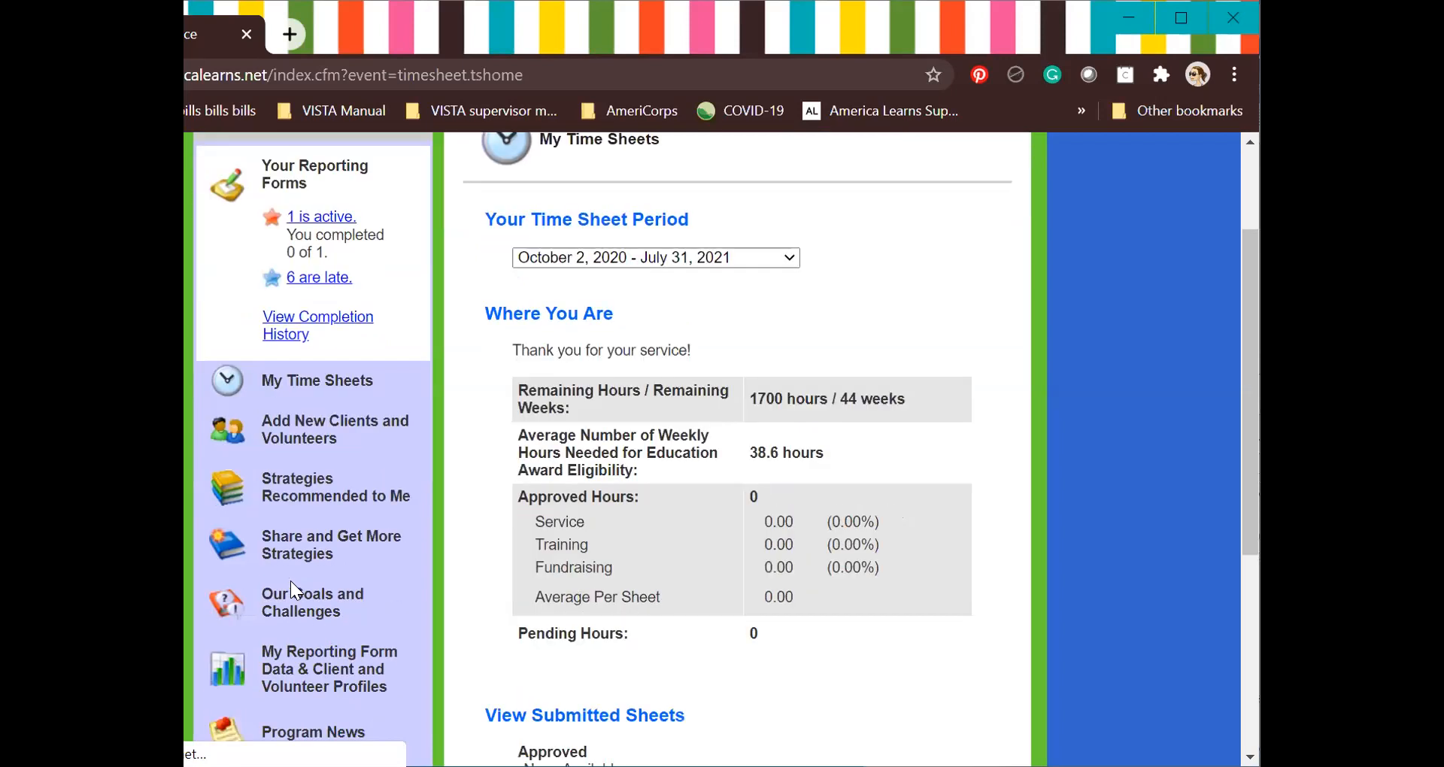
{"action": "left_click", "coordinate": [283, 446]}
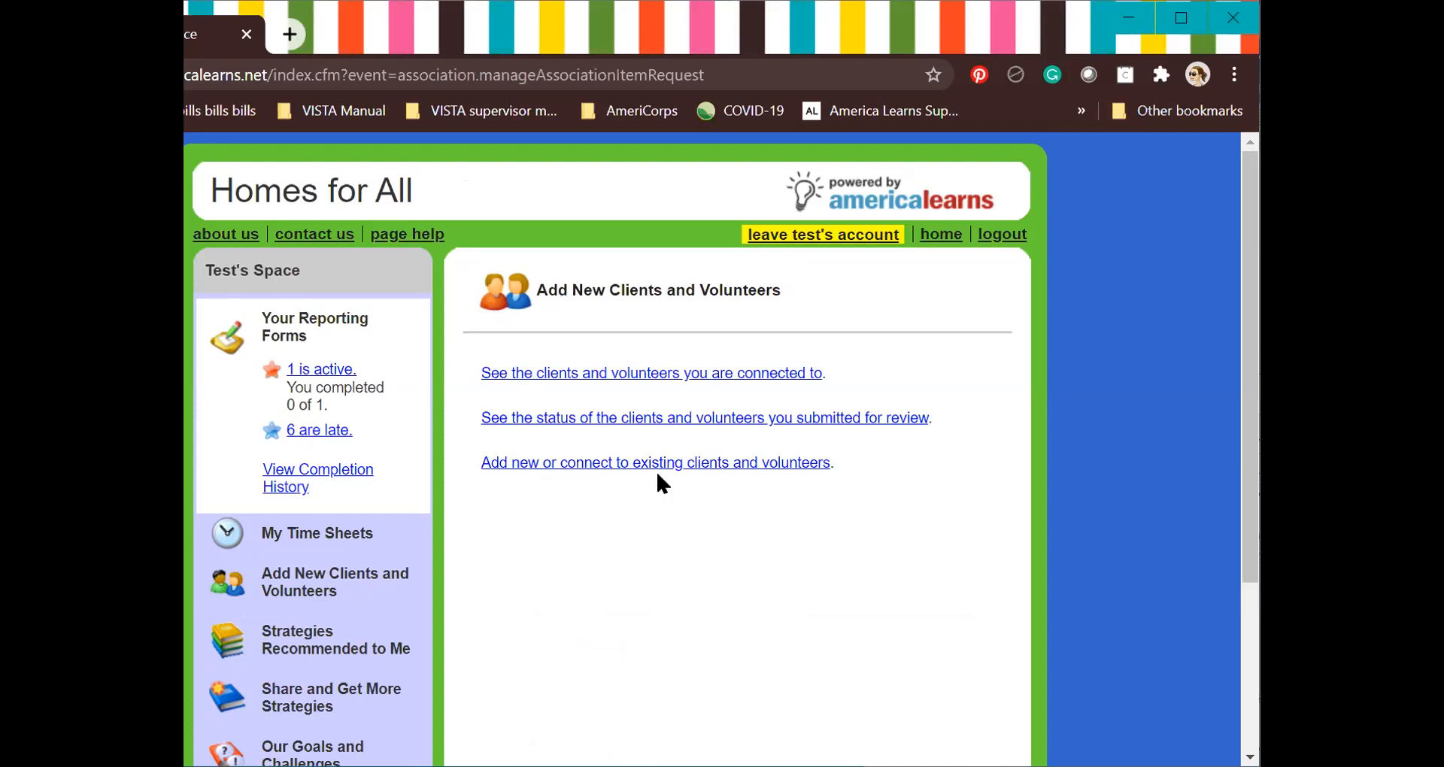
{"action": "left_click", "coordinate": [529, 466]}
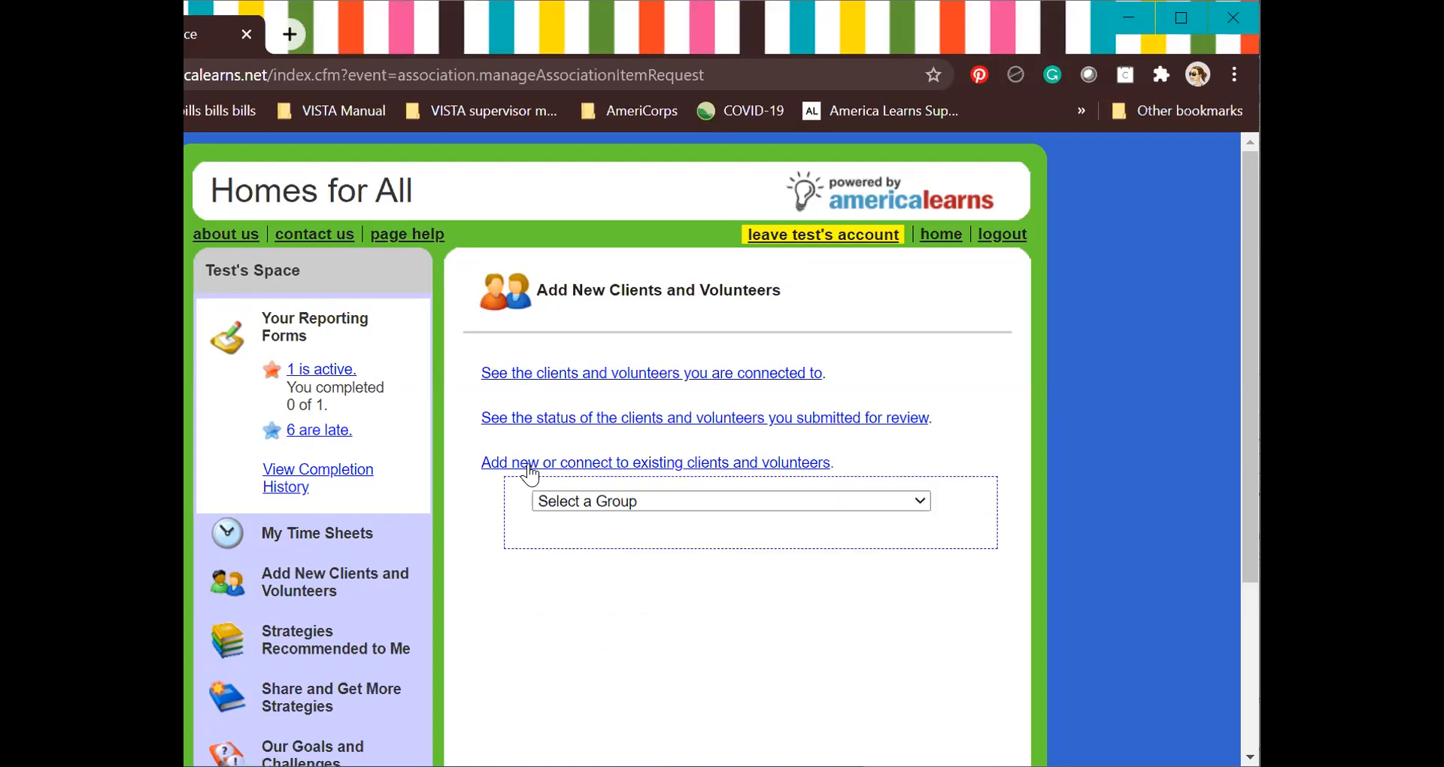
{"action": "left_click", "coordinate": [594, 499]}
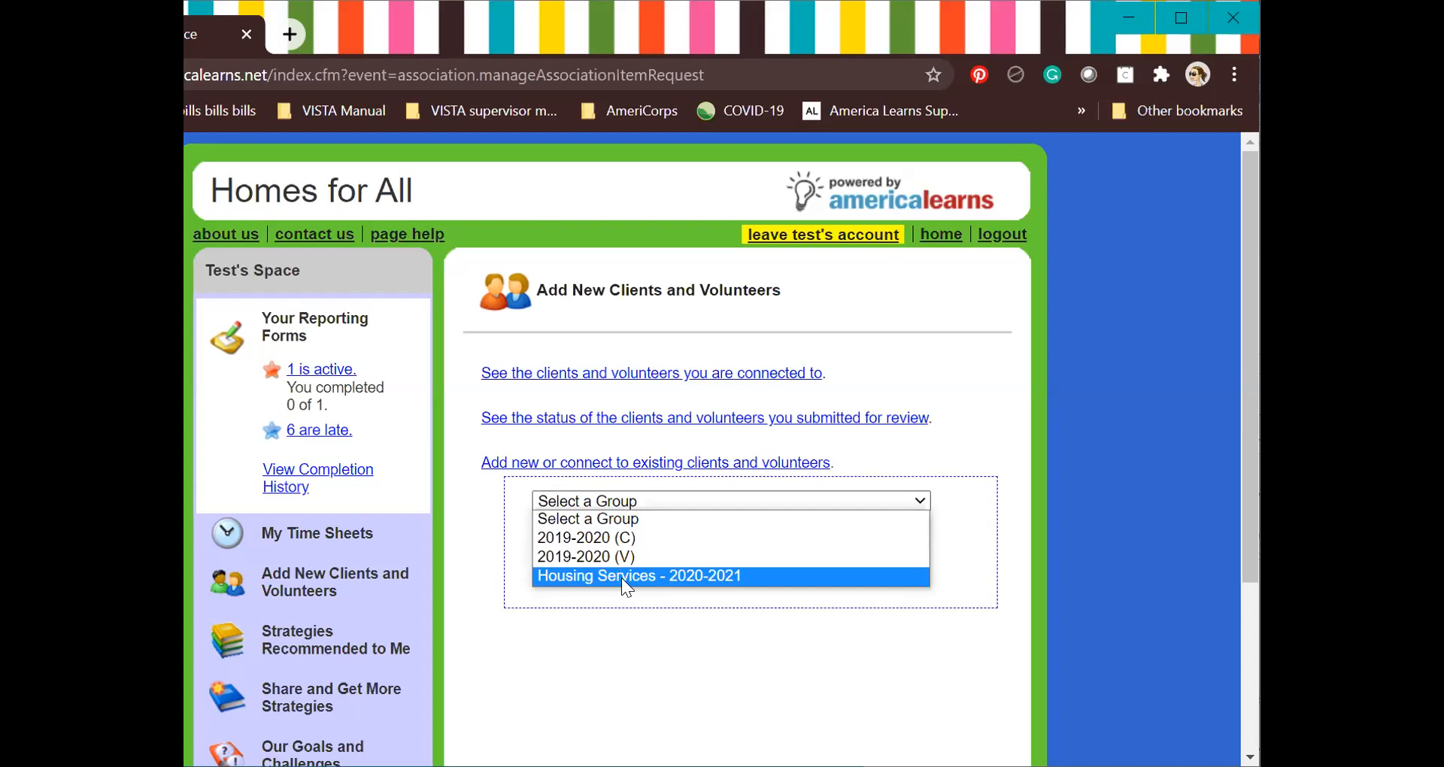
Pick the Housing Services - 2020-2021 group, choose Add New Households, and focus the Identifier box.
{"action": "left_click", "coordinate": [690, 576]}
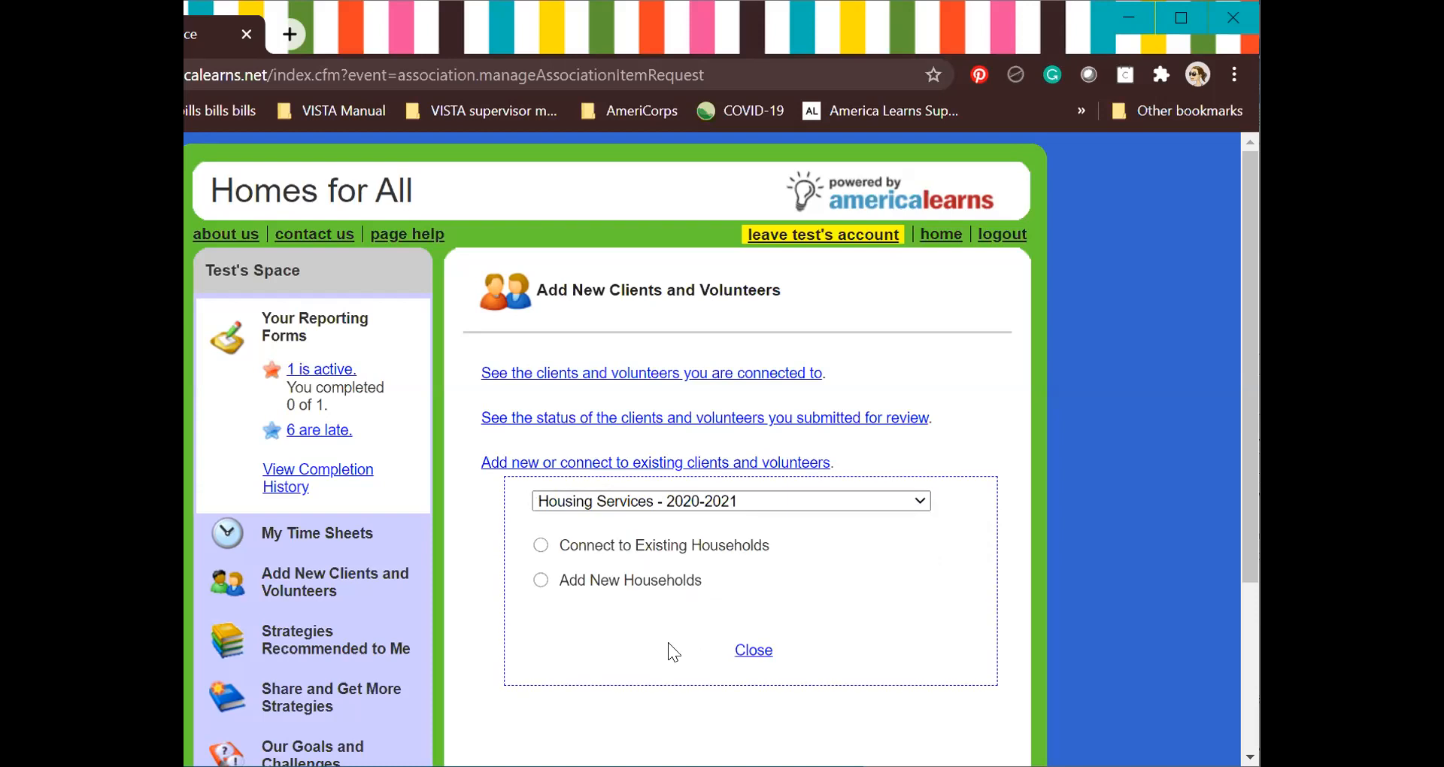
{"action": "left_click", "coordinate": [542, 580]}
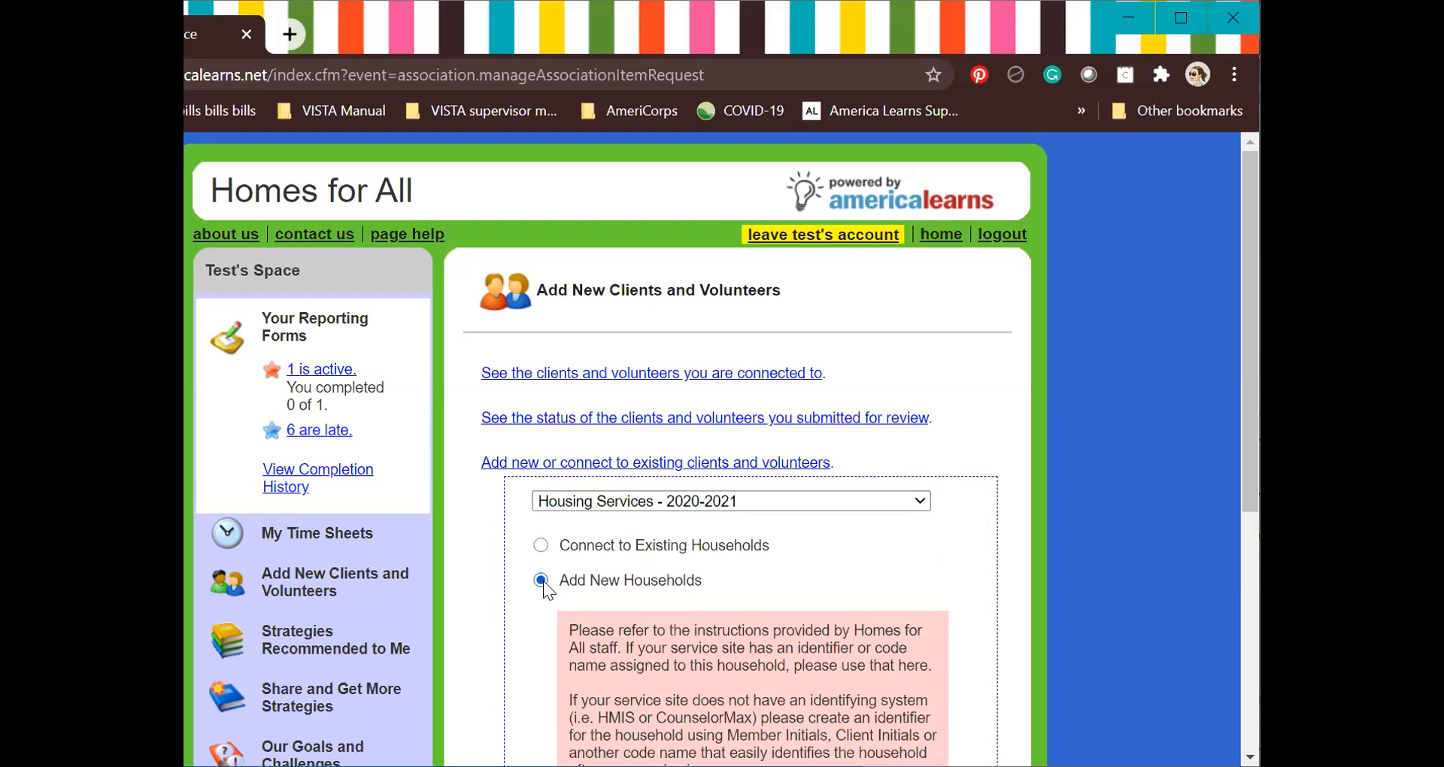
{"action": "scroll", "coordinate": [543, 581], "scroll_direction": "down", "scroll_amount": 1}
{"action": "scroll", "coordinate": [543, 580], "scroll_direction": "down", "scroll_amount": 3}
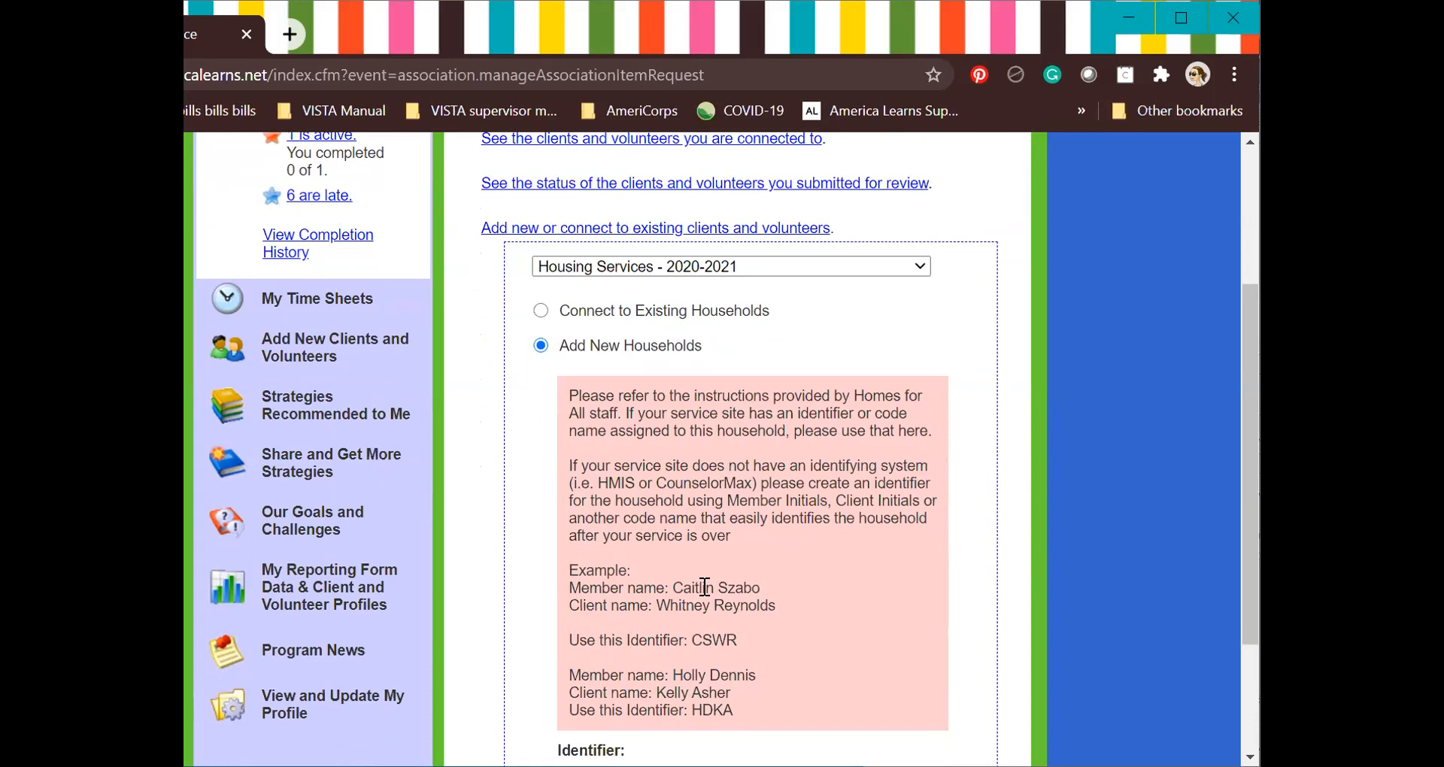
{"action": "scroll", "coordinate": [705, 587], "scroll_direction": "down", "scroll_amount": 1}
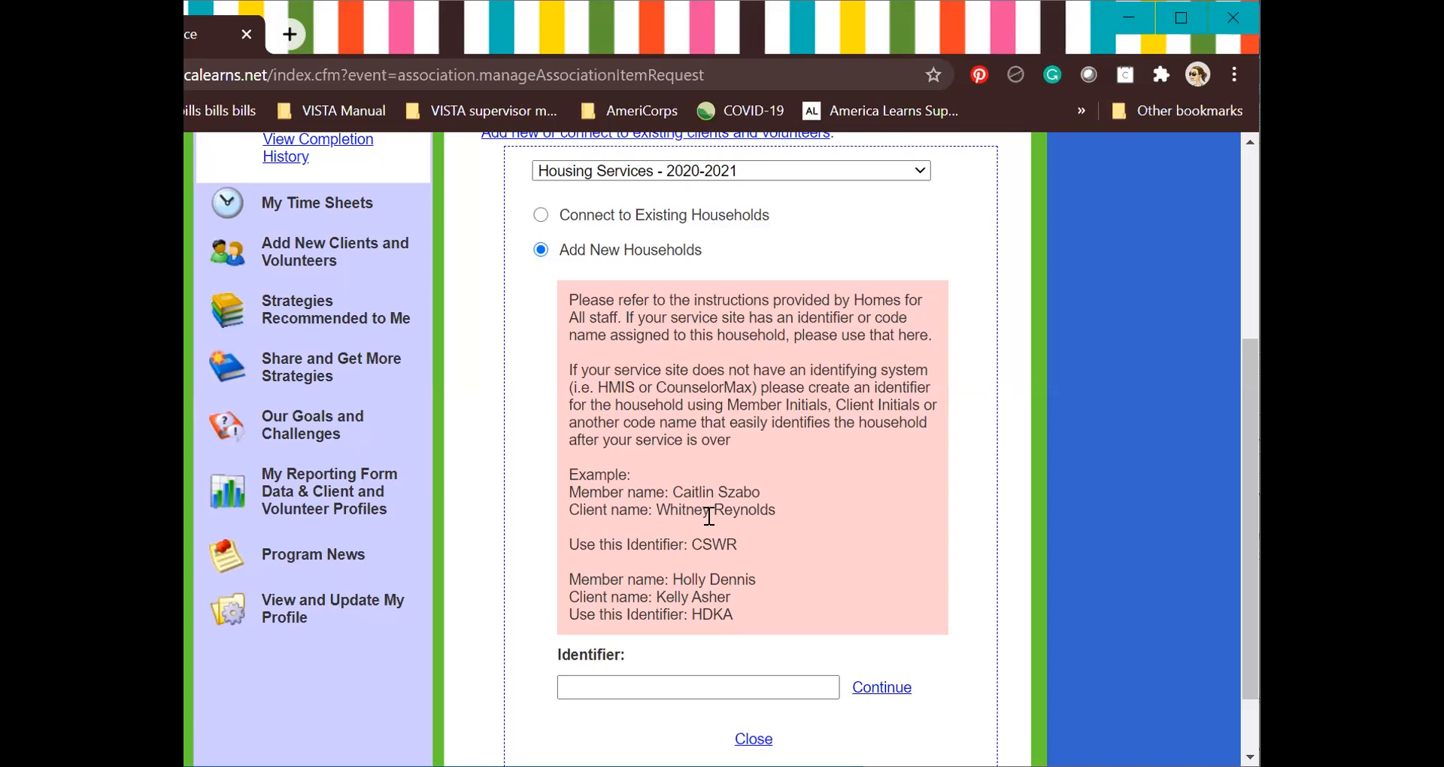
{"action": "left_click", "coordinate": [647, 685]}
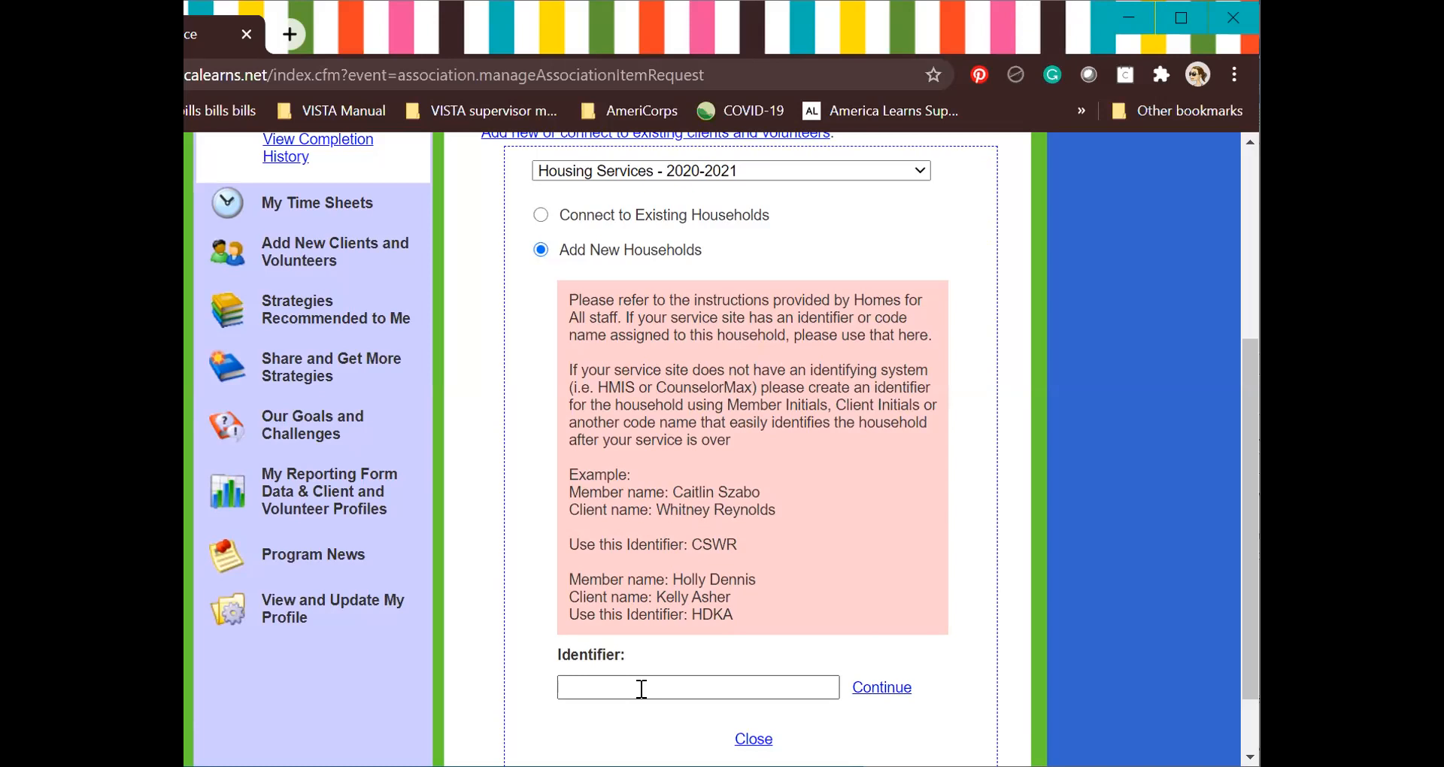
Enter the household identifier code and submit it to reach the Add a New Household form.
{"action": "left_click", "coordinate": [641, 689]}
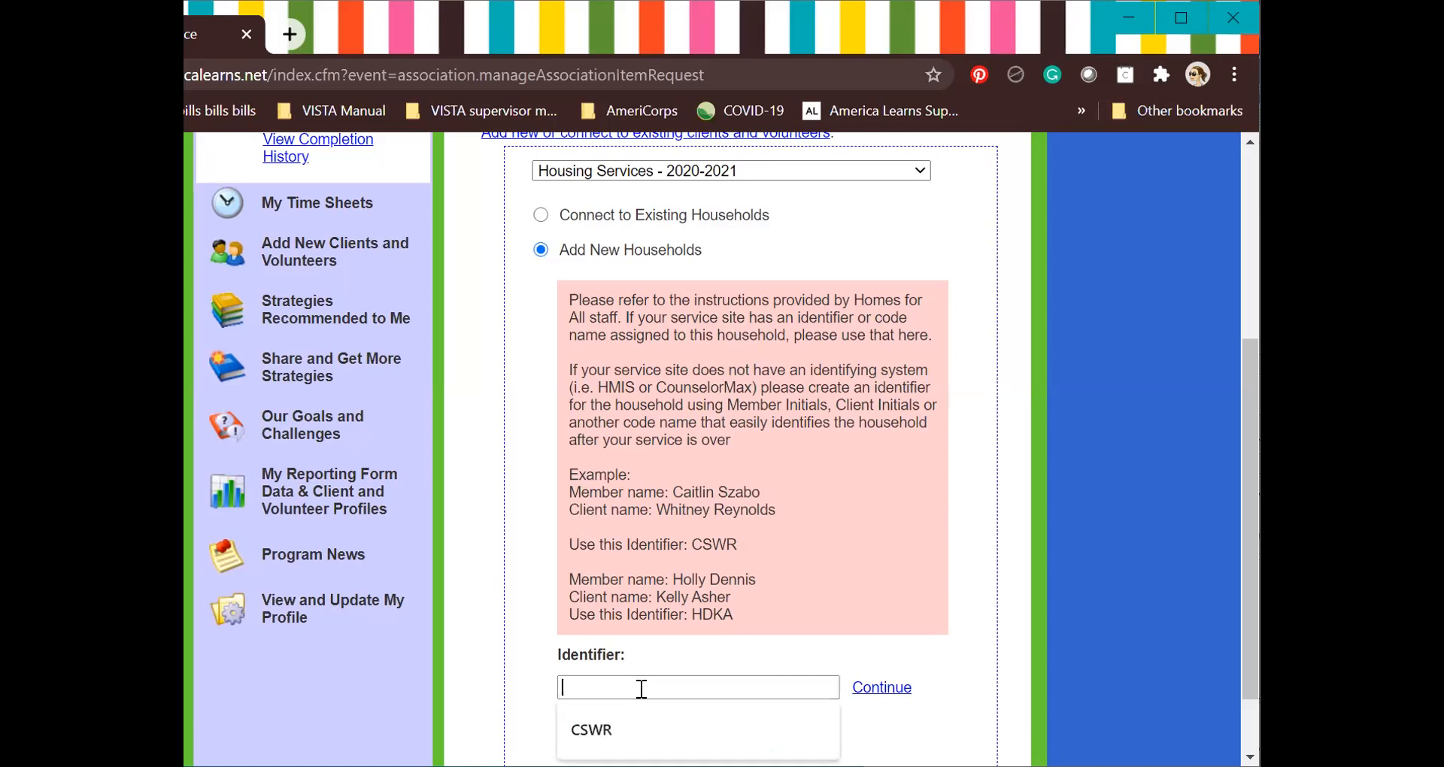
{"action": "type", "text": "CSkb"}
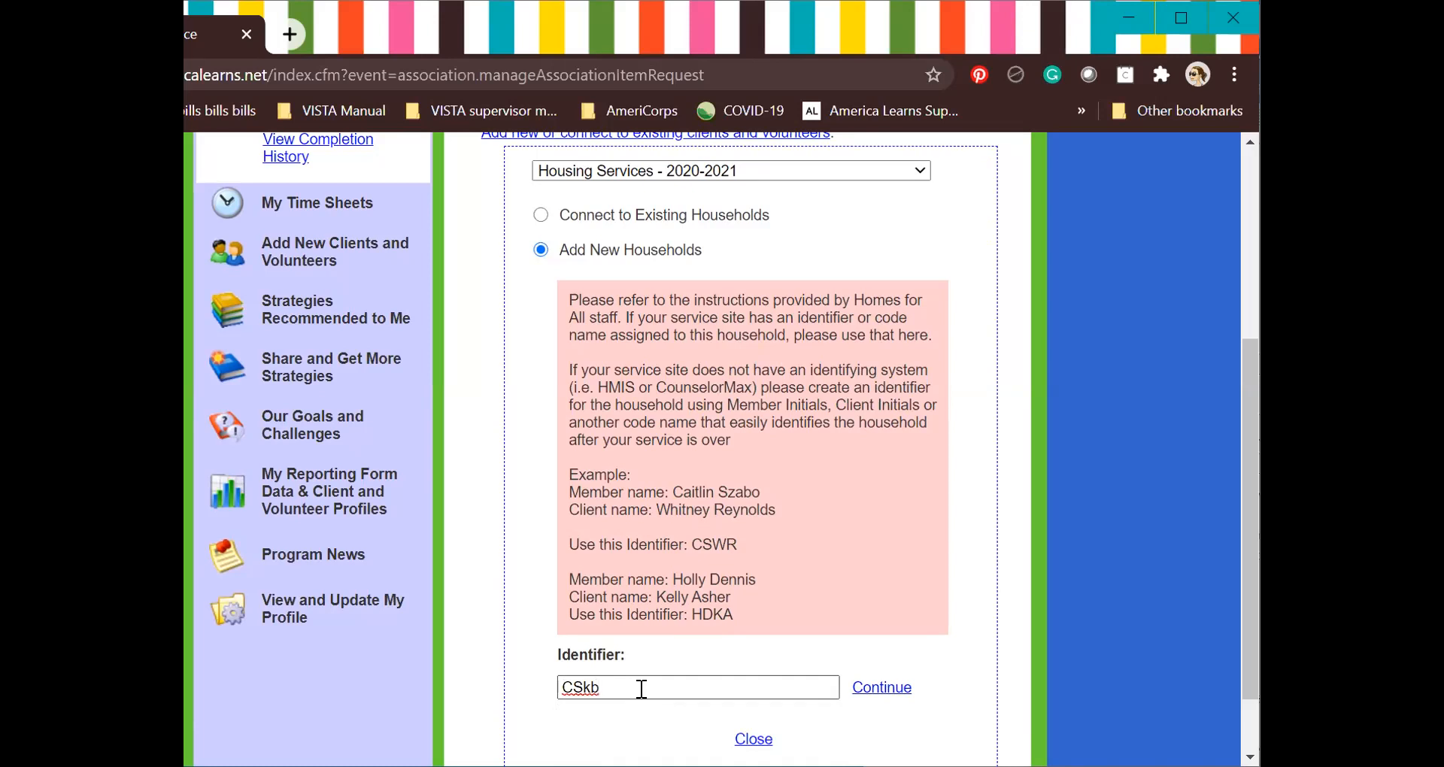
{"action": "type", "text": "91020"}
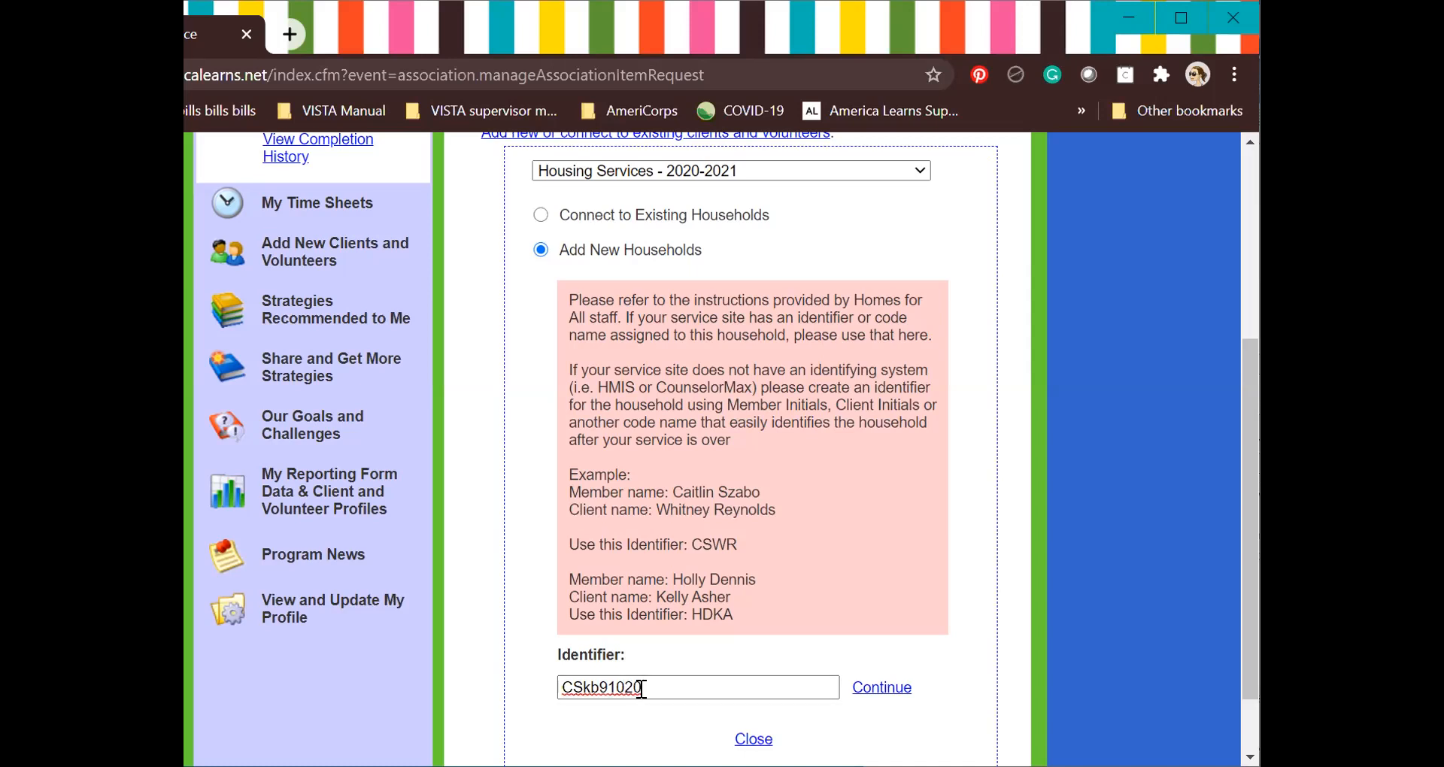
{"action": "key", "text": "Return"}
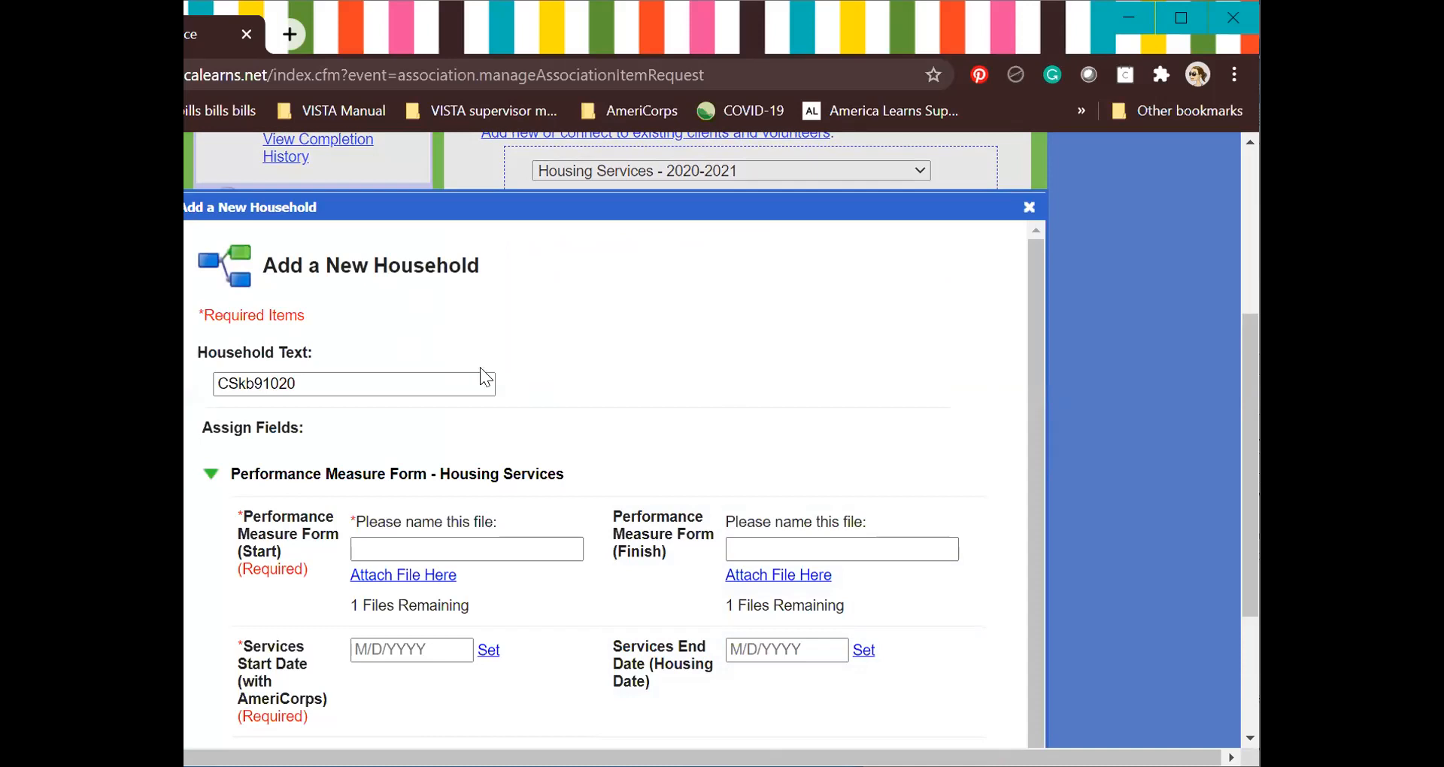
Name the start Performance Measure Form file with the household identifier and begin attaching a file.
{"action": "scroll", "coordinate": [504, 446], "scroll_direction": "down", "scroll_amount": 1}
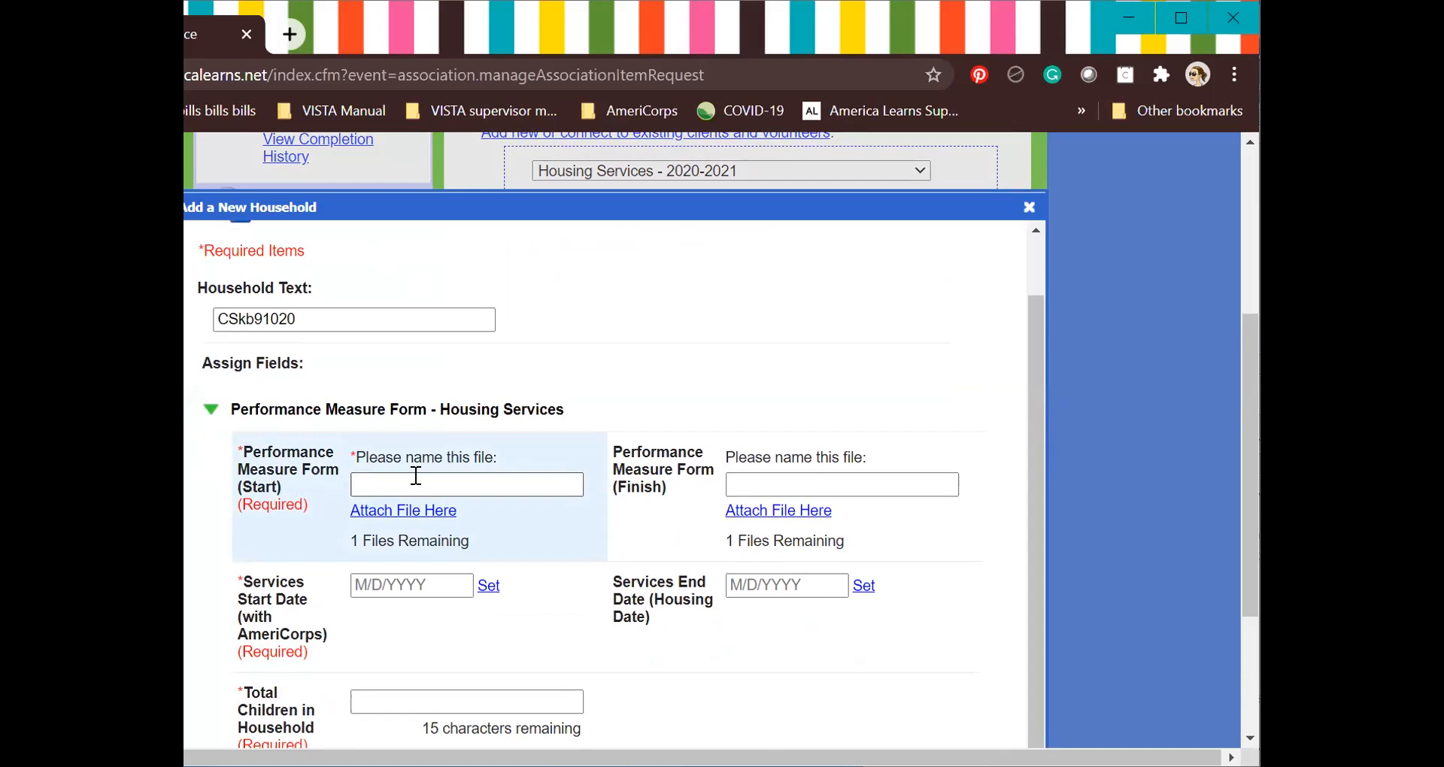
{"action": "type", "text": "F"}
{"action": "key", "text": "BackSpace"}
{"action": "type", "text": "Start of Services"}
{"action": "key", "text": "ctrl+a"}
{"action": "type", "text": "CSkb91020"}
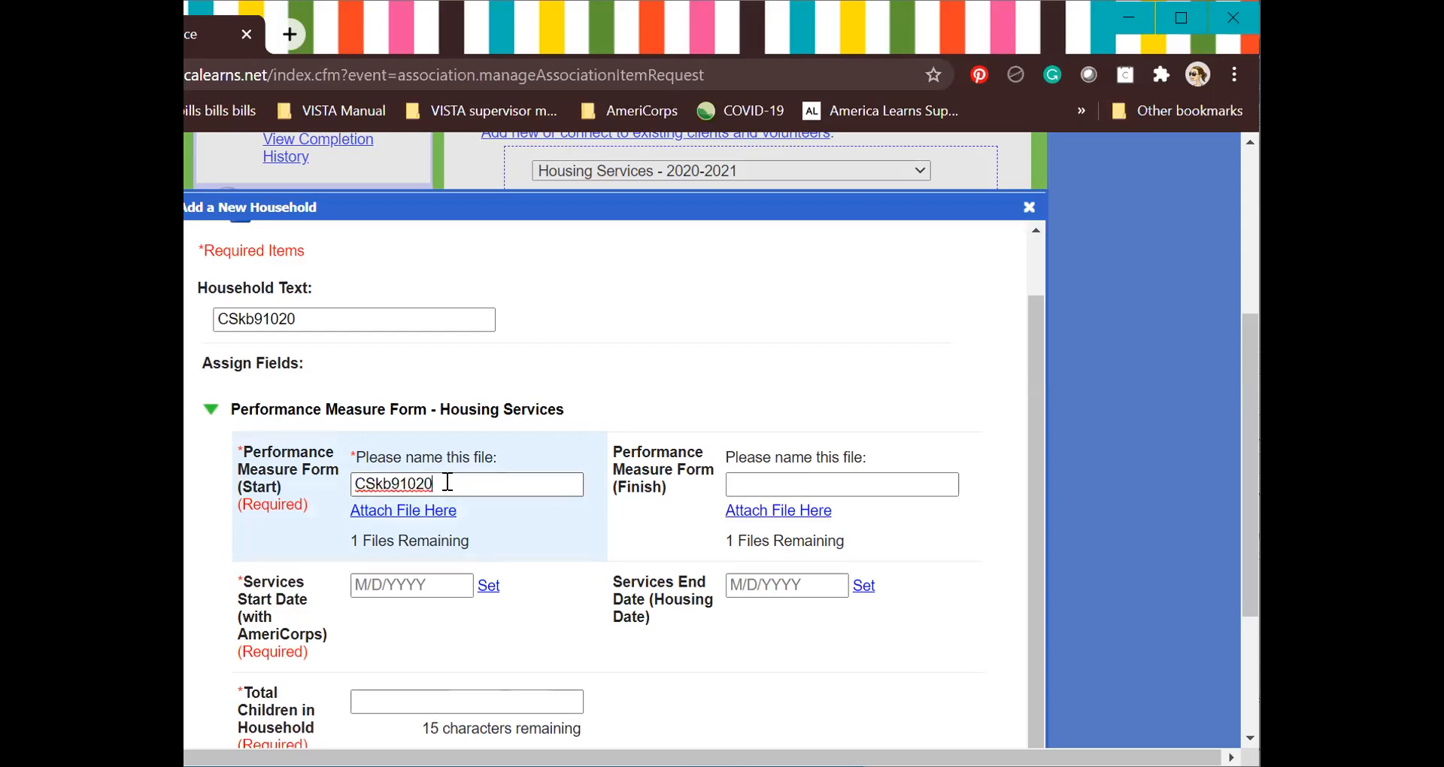
{"action": "left_click", "coordinate": [438, 519]}
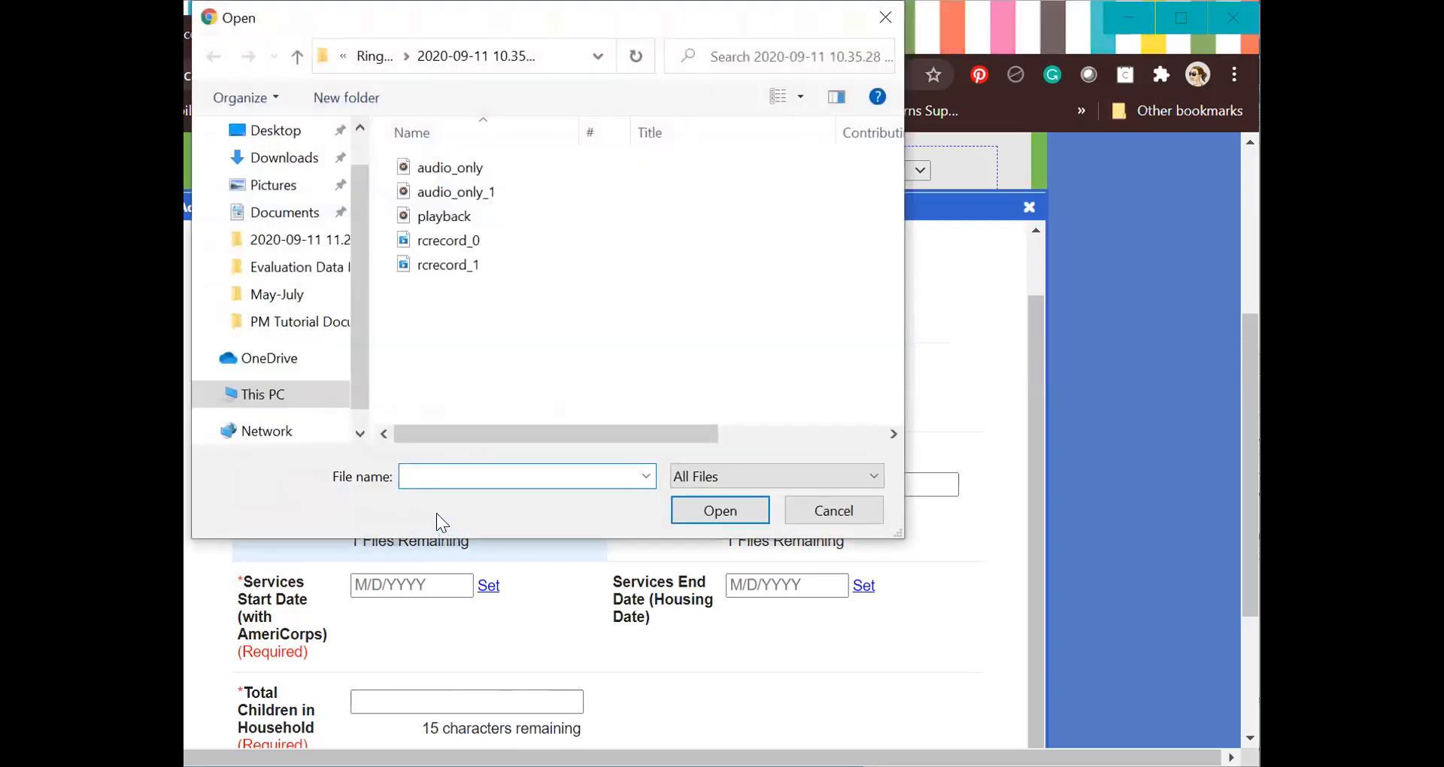
Attach 'Sample PM Form - Start of Services' from the PM Tutorial Documents folder.
{"action": "left_click", "coordinate": [332, 323]}
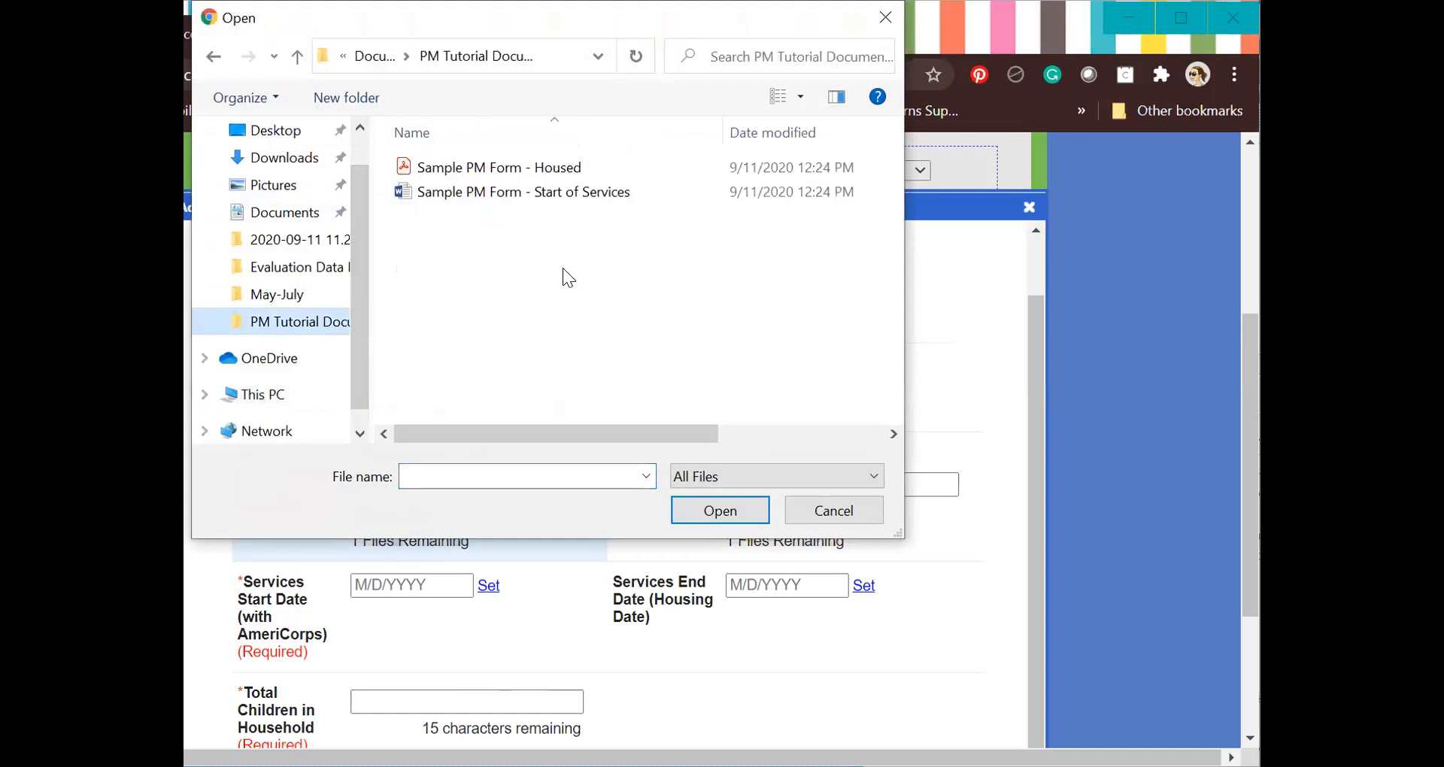
{"action": "left_click", "coordinate": [493, 197]}
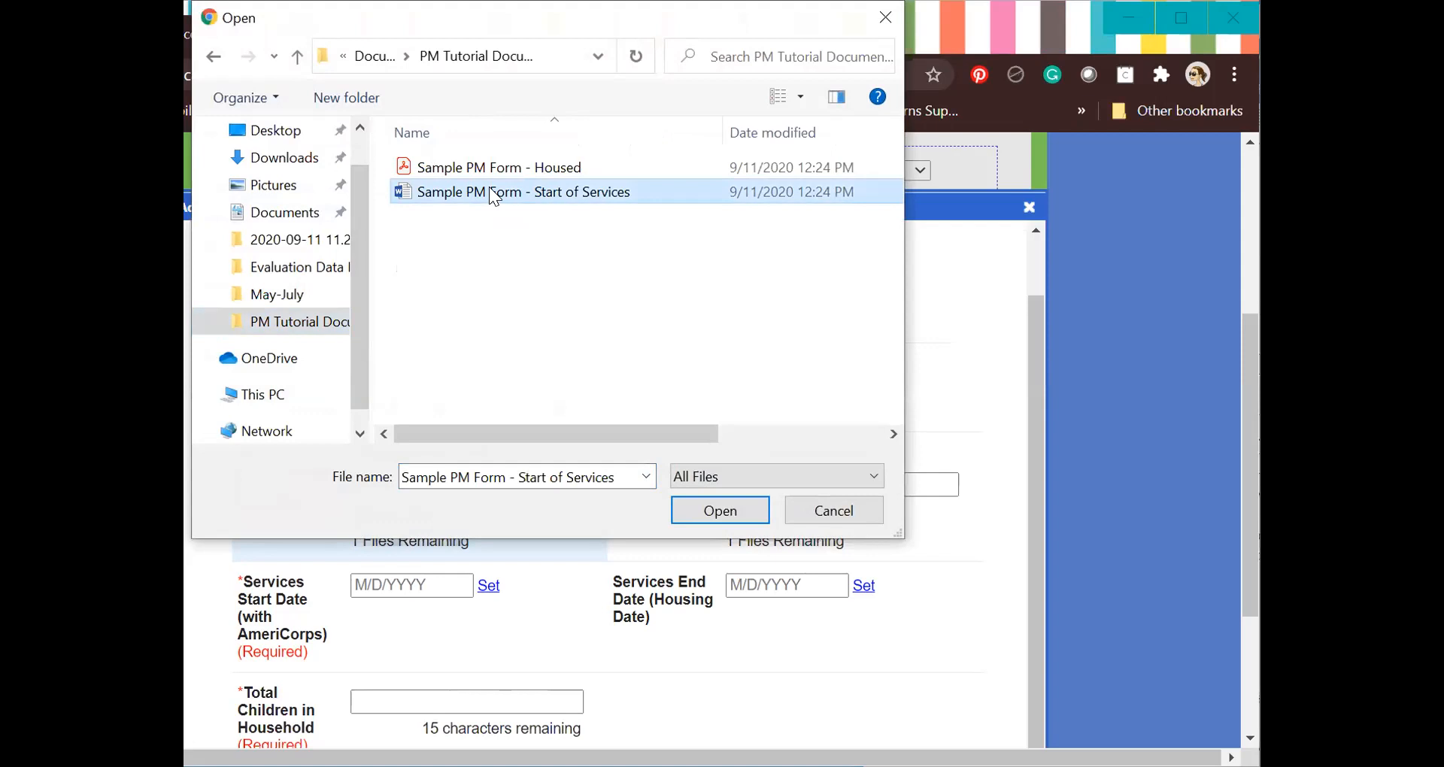
{"action": "double_click", "coordinate": [490, 189]}
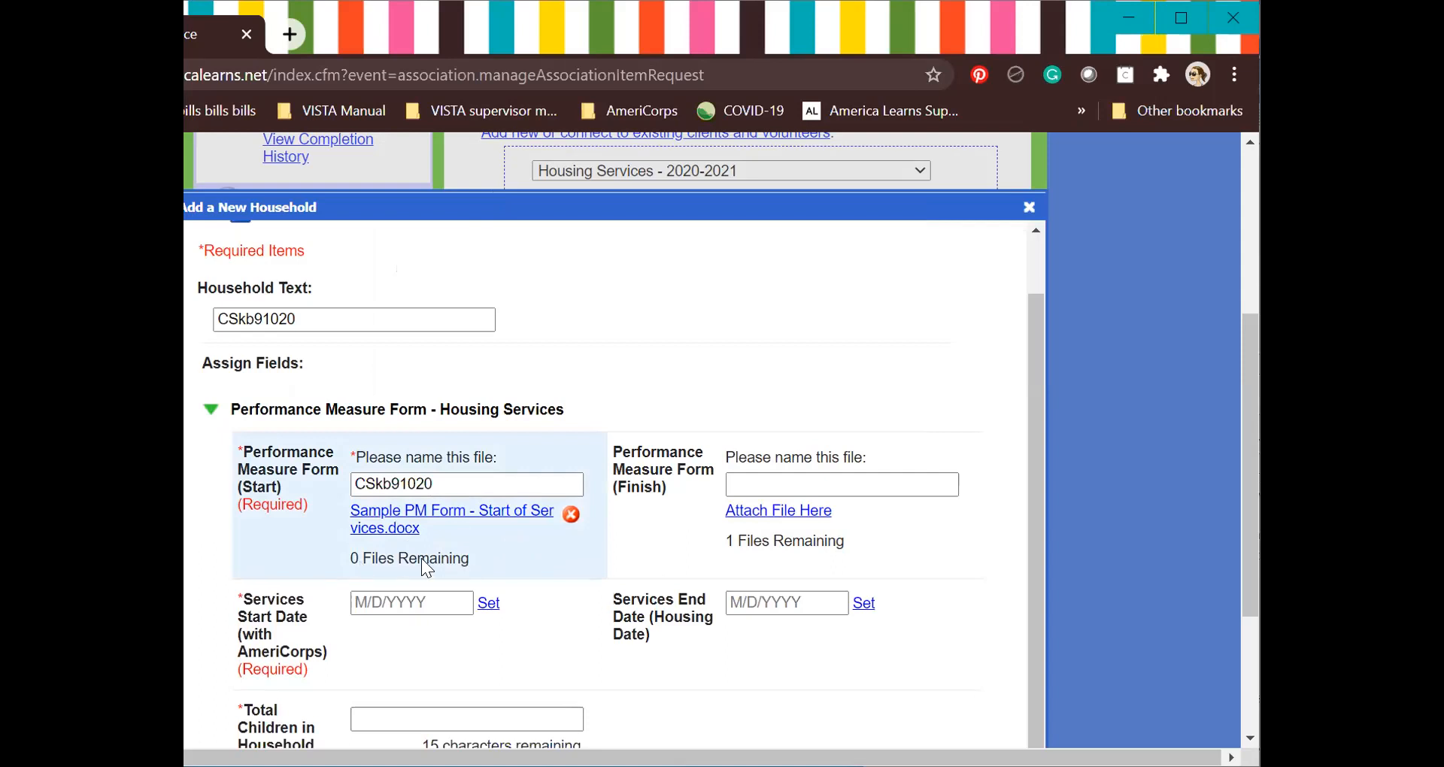
Set the Services Start Date to 9/10/2020 using the calendar picker.
{"action": "scroll", "coordinate": [515, 494], "scroll_direction": "down", "scroll_amount": 1}
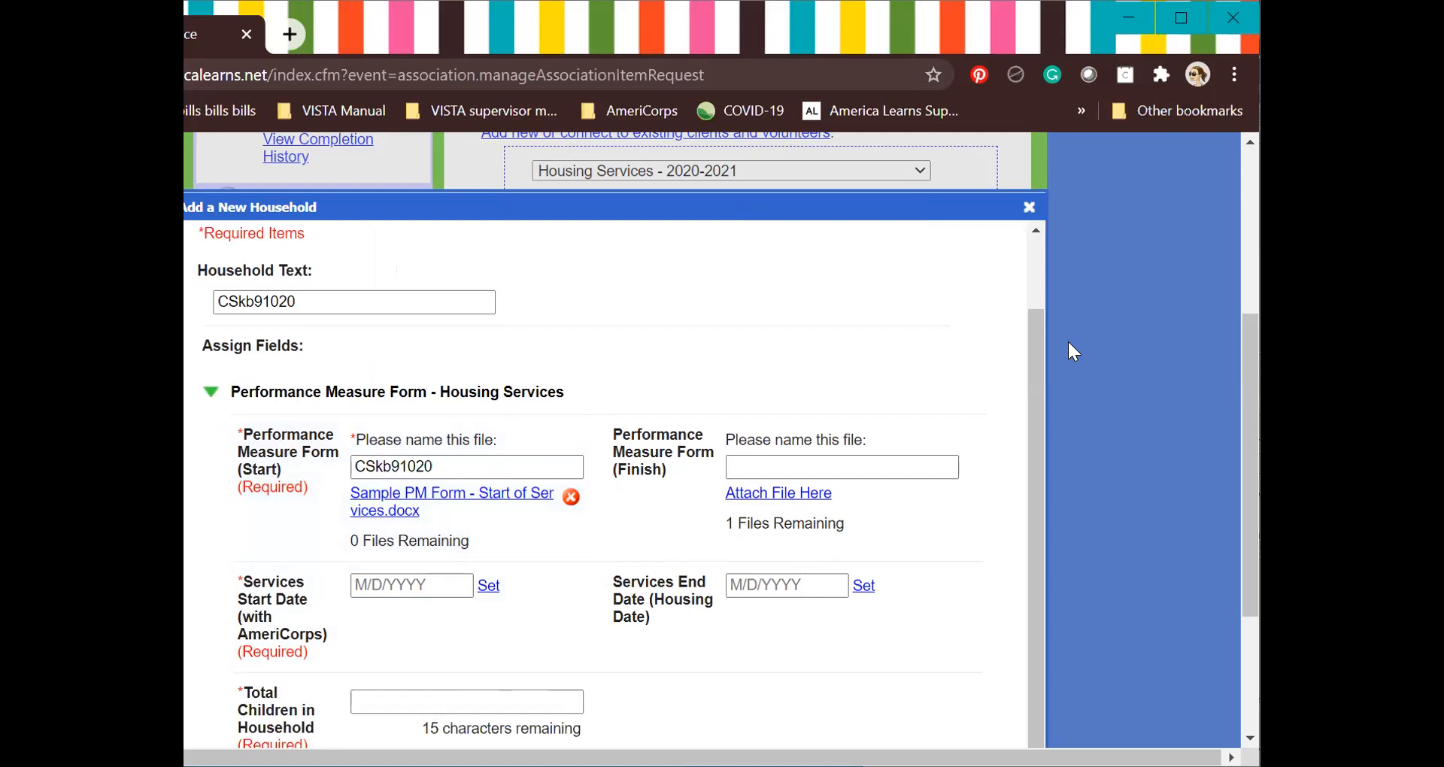
{"action": "left_click_drag", "start_coordinate": [1241, 411], "coordinate": [1242, 542]}
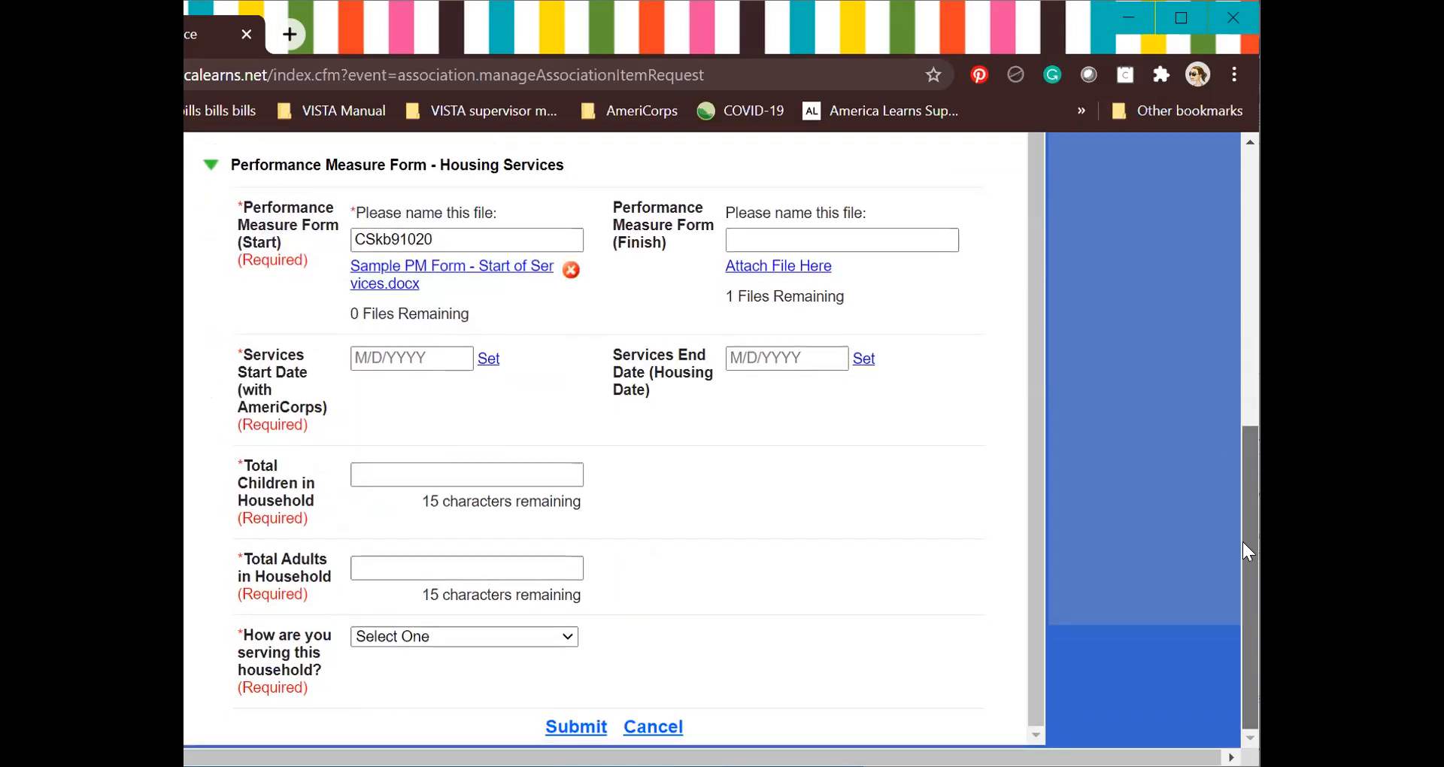
{"action": "left_click", "coordinate": [361, 357]}
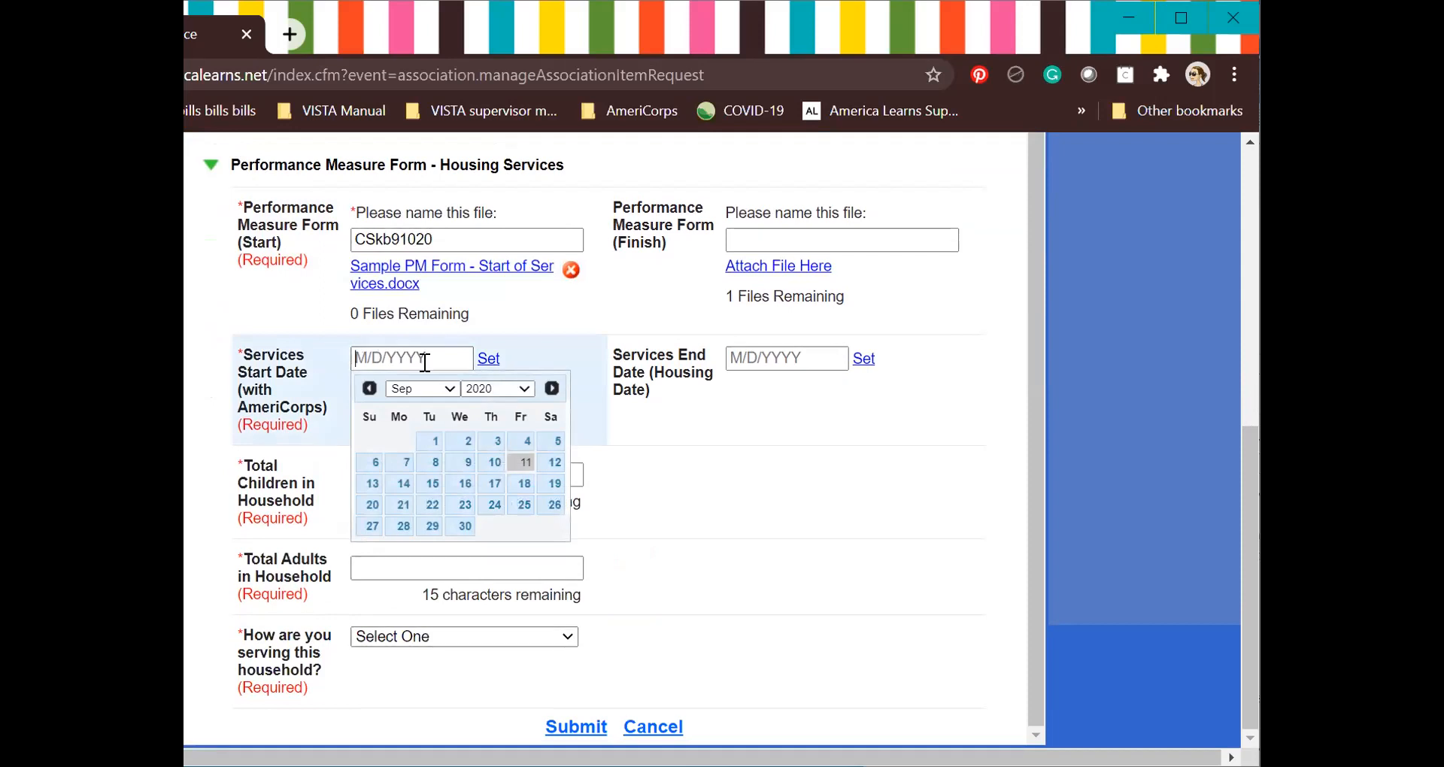
{"action": "left_click", "coordinate": [496, 461]}
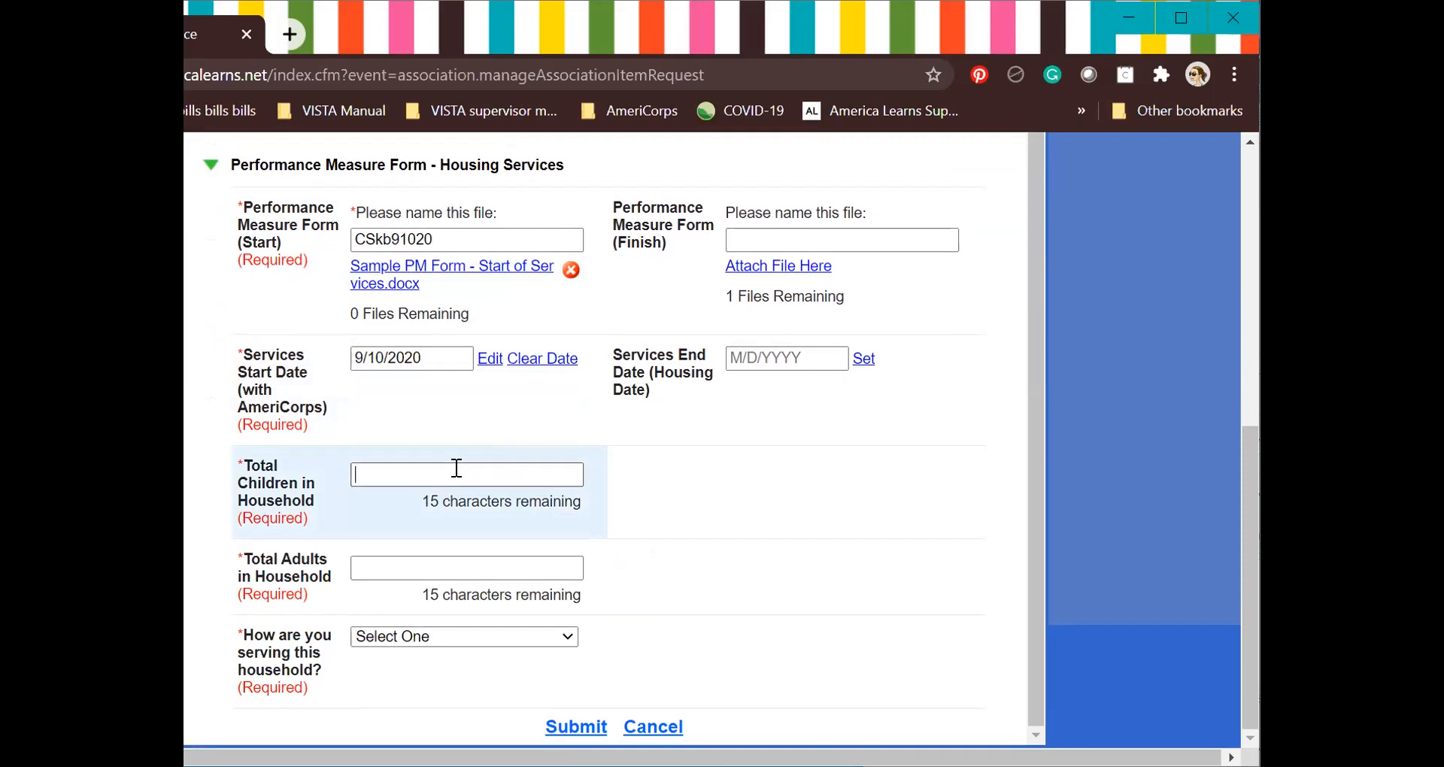
Enter 1 child and 2 adults, and select 'Securing or obtaining housing' as the service.
{"action": "type", "text": "1"}
{"action": "left_click", "coordinate": [466, 569]}
{"action": "type", "text": "2"}
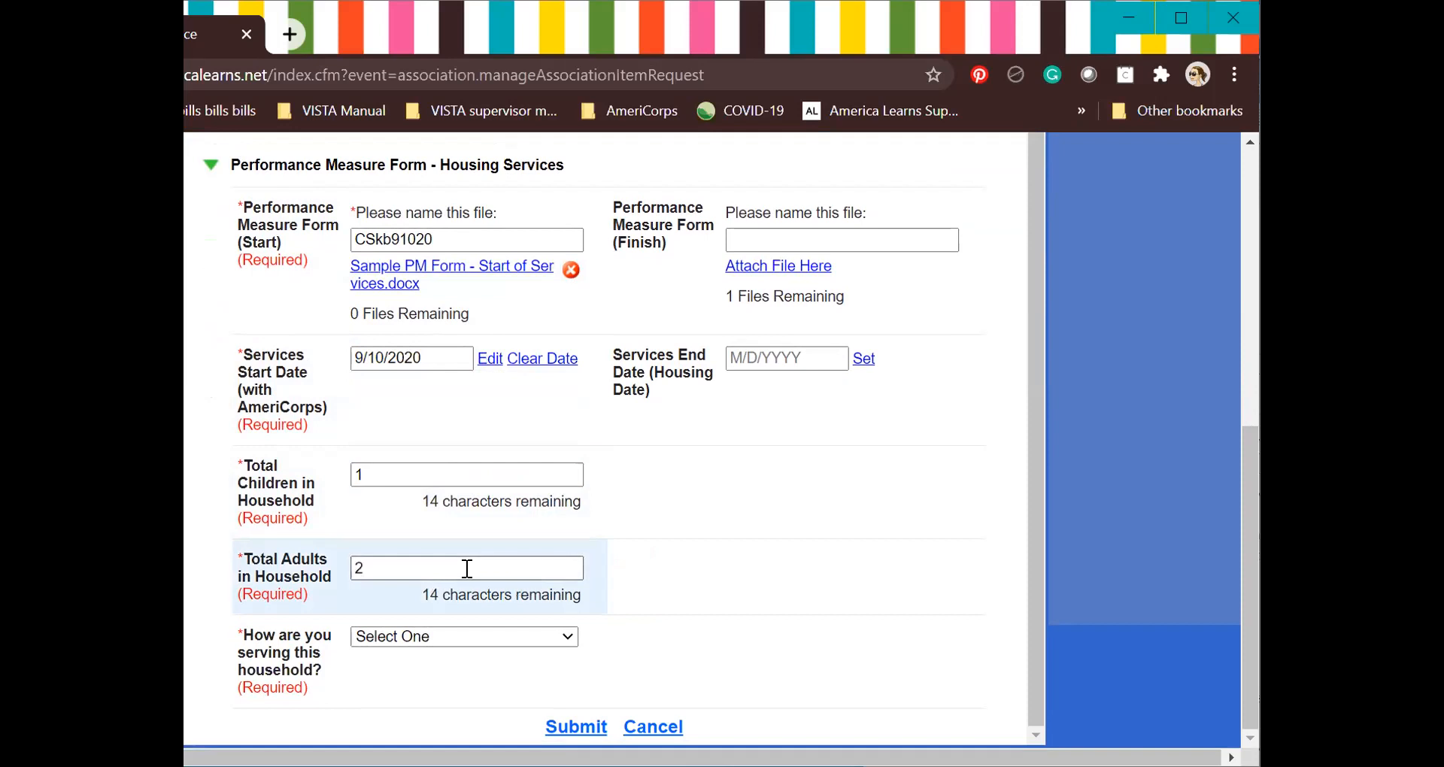
{"action": "left_click", "coordinate": [424, 639]}
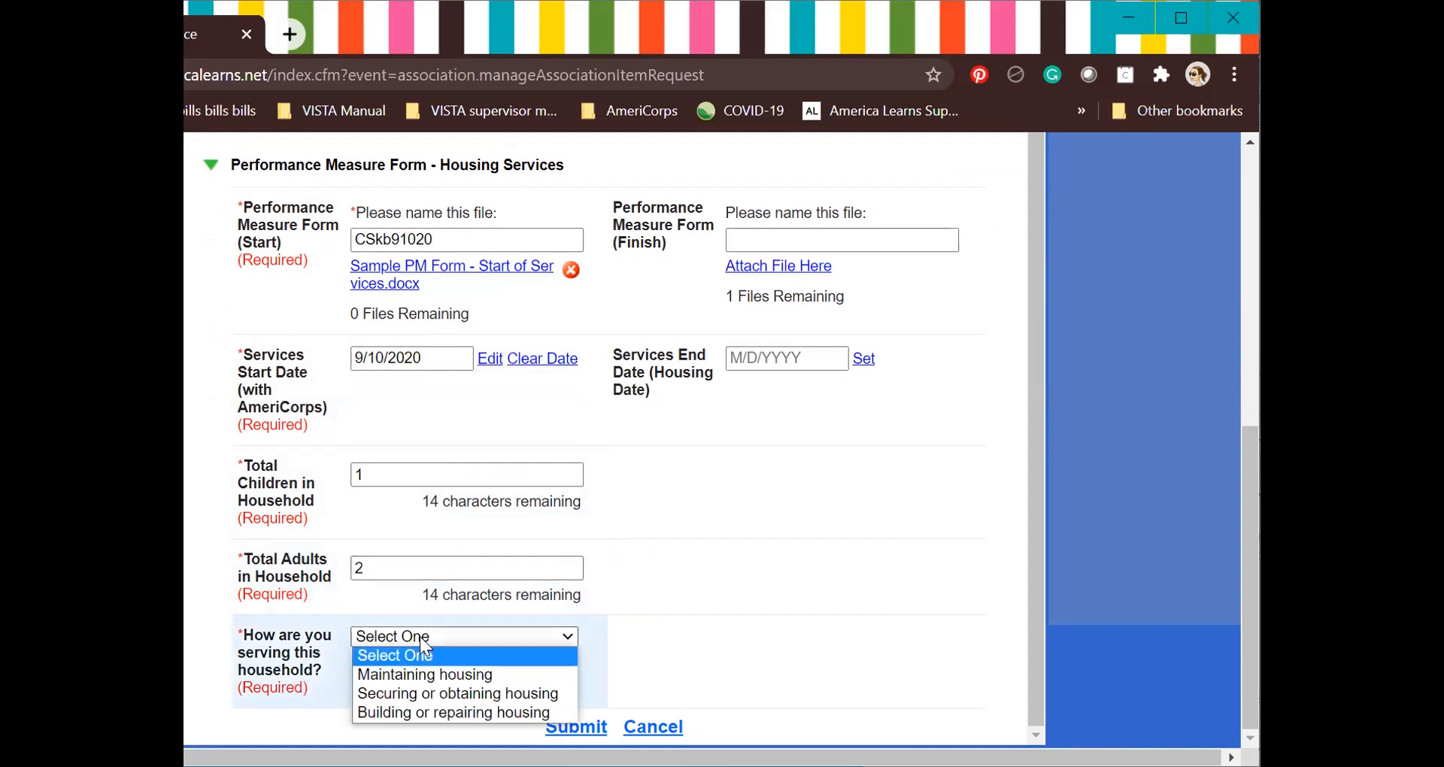
{"action": "left_click", "coordinate": [460, 693]}
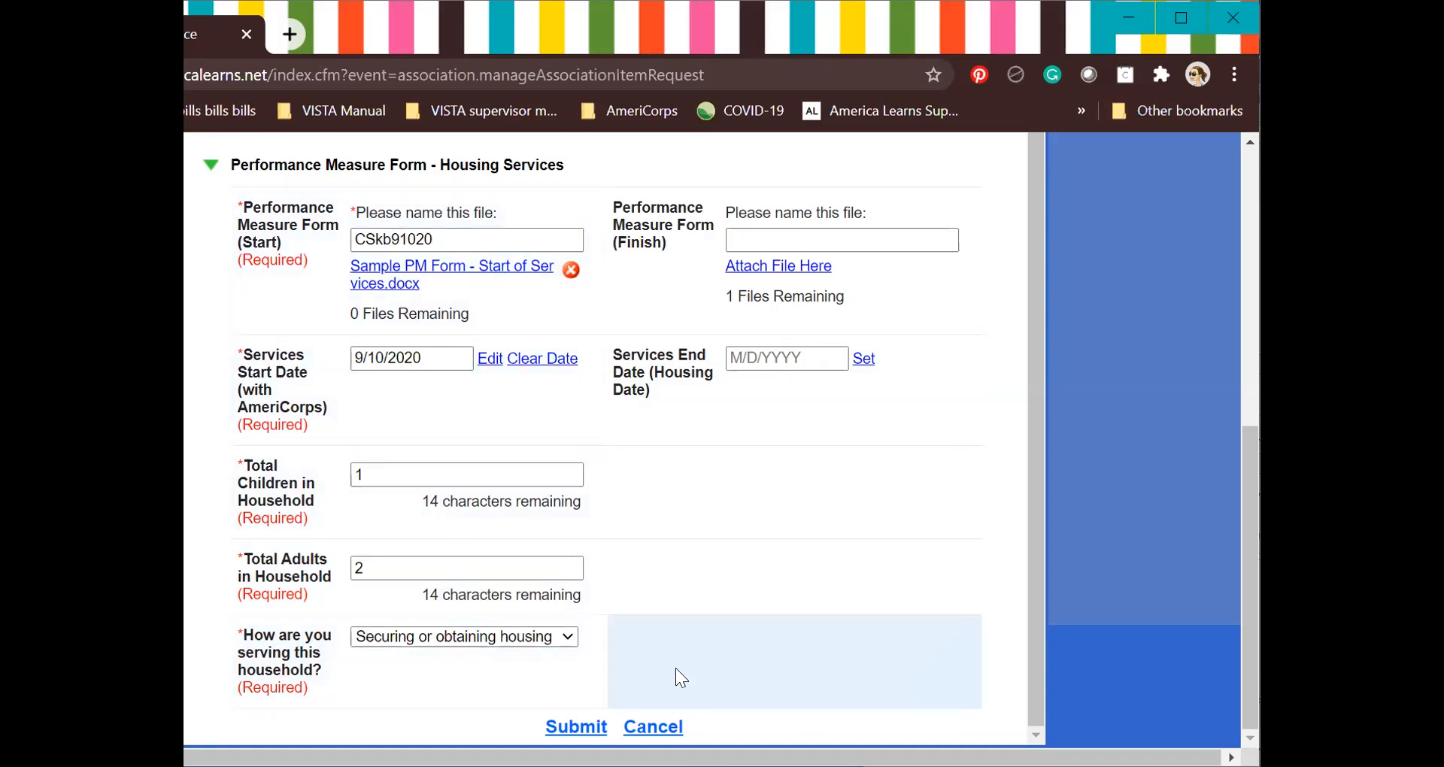
{"action": "left_click", "coordinate": [562, 730]}
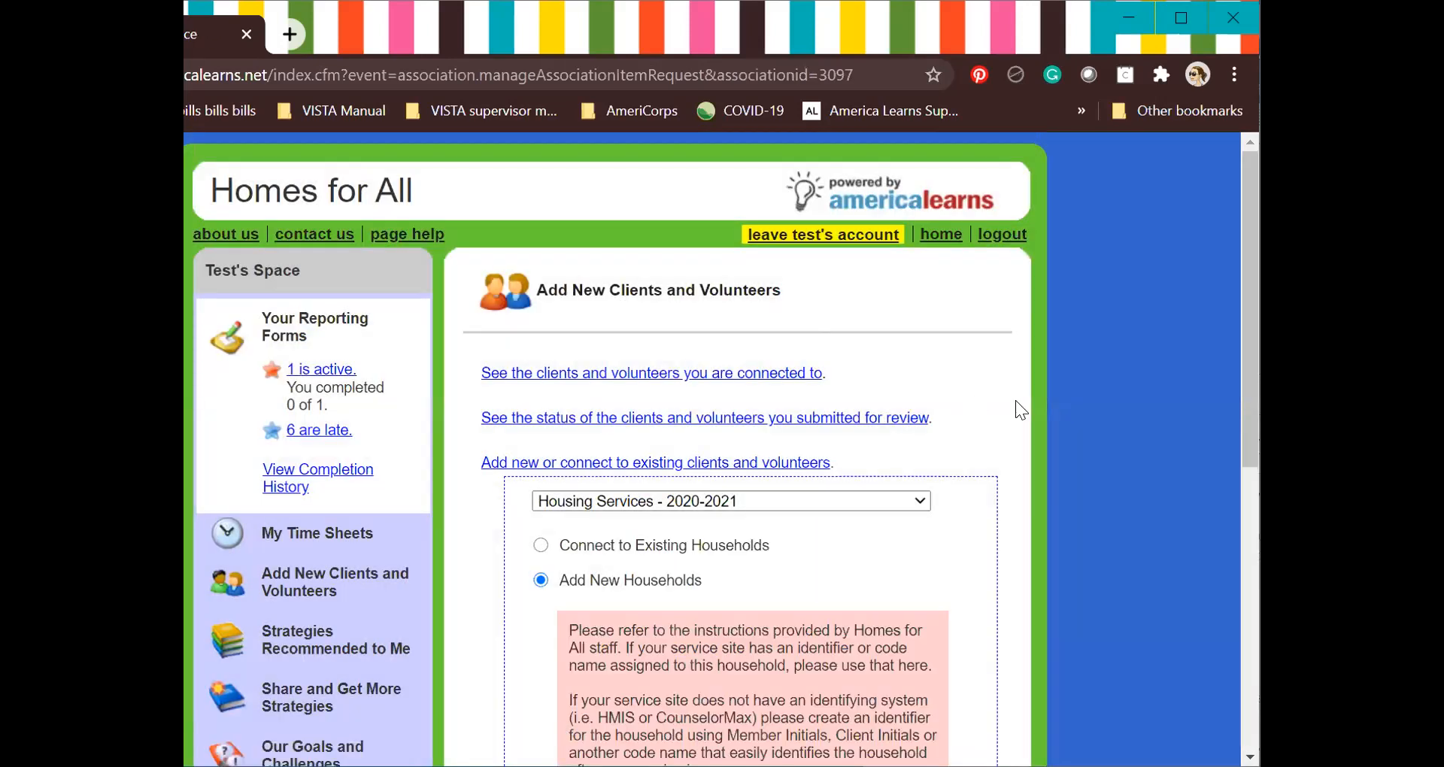
{"action": "scroll", "coordinate": [1015, 401], "scroll_direction": "down", "scroll_amount": 4}
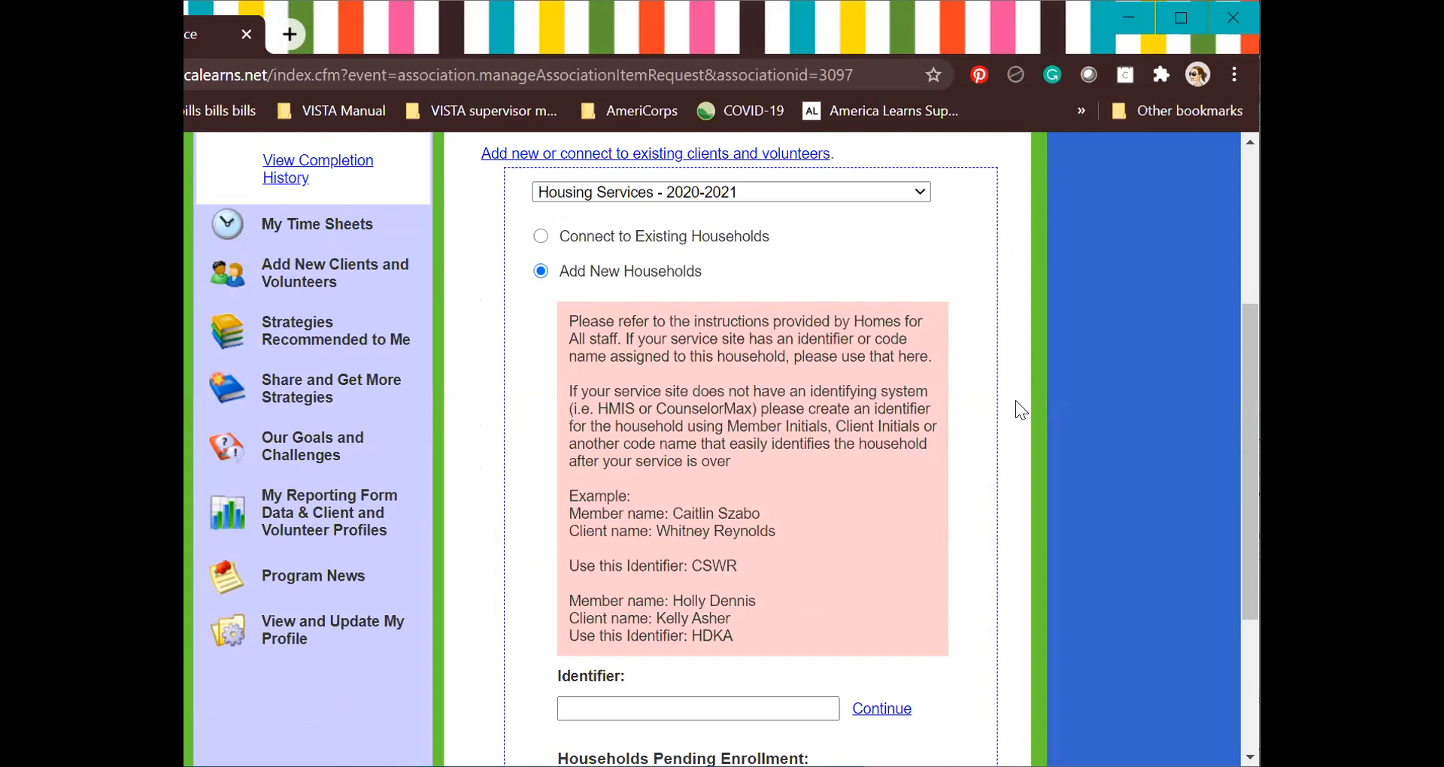
{"action": "scroll", "coordinate": [1015, 401], "scroll_direction": "down", "scroll_amount": 2}
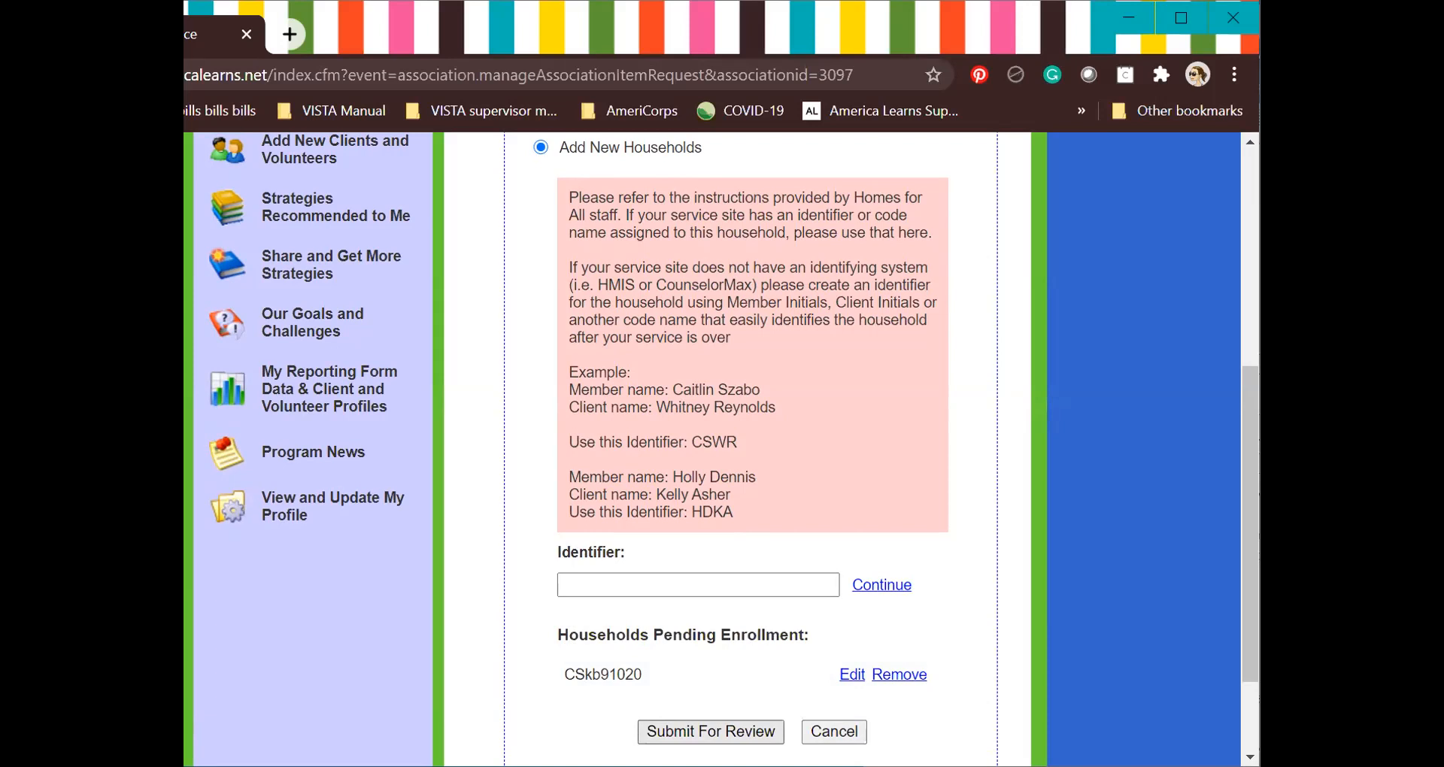
Submit the pending household for review and return to the blank Identifier field.
{"action": "left_click", "coordinate": [711, 732]}
{"action": "scroll", "coordinate": [722, 452], "scroll_direction": "down", "scroll_amount": 2}
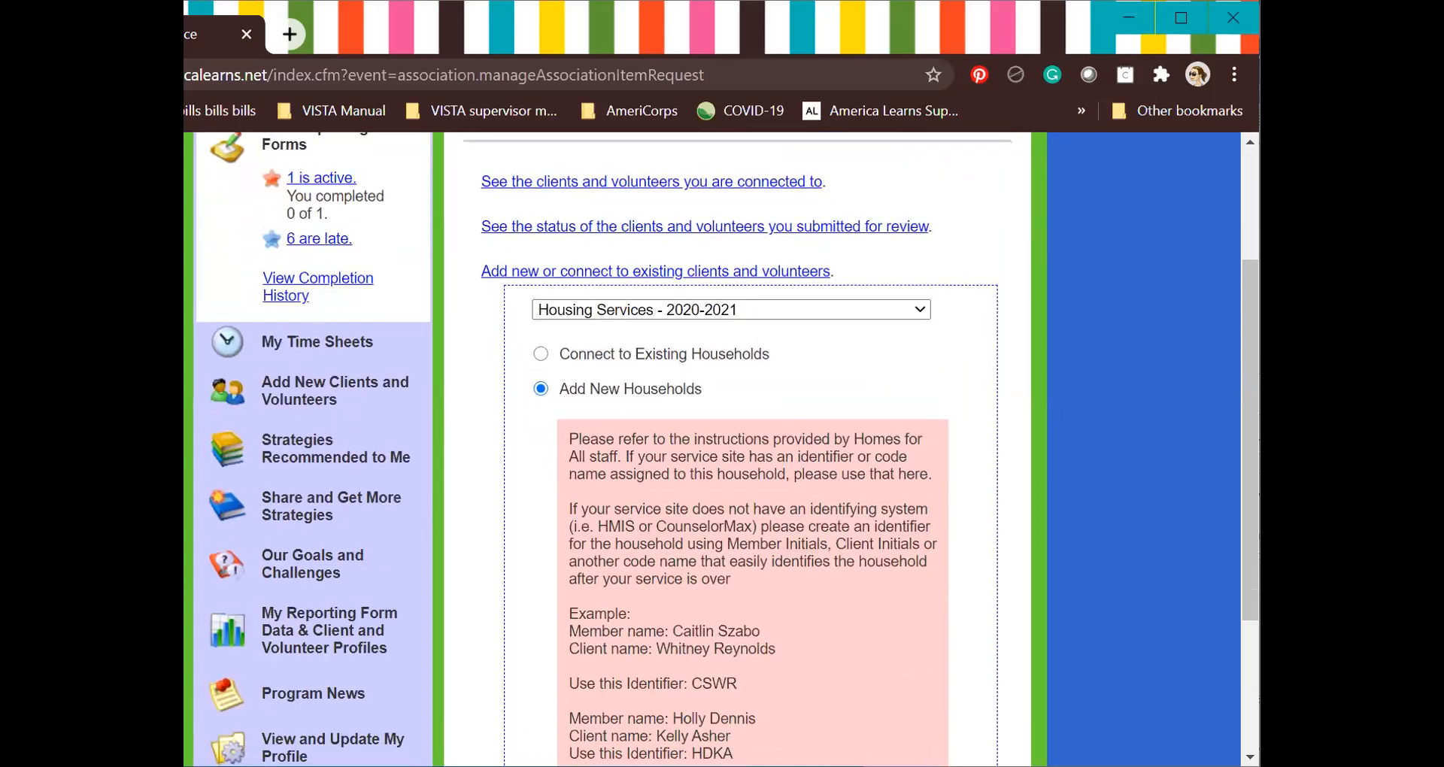
{"action": "scroll", "coordinate": [722, 451], "scroll_direction": "down", "scroll_amount": 3}
{"action": "scroll", "coordinate": [773, 422], "scroll_direction": "up", "scroll_amount": 6}
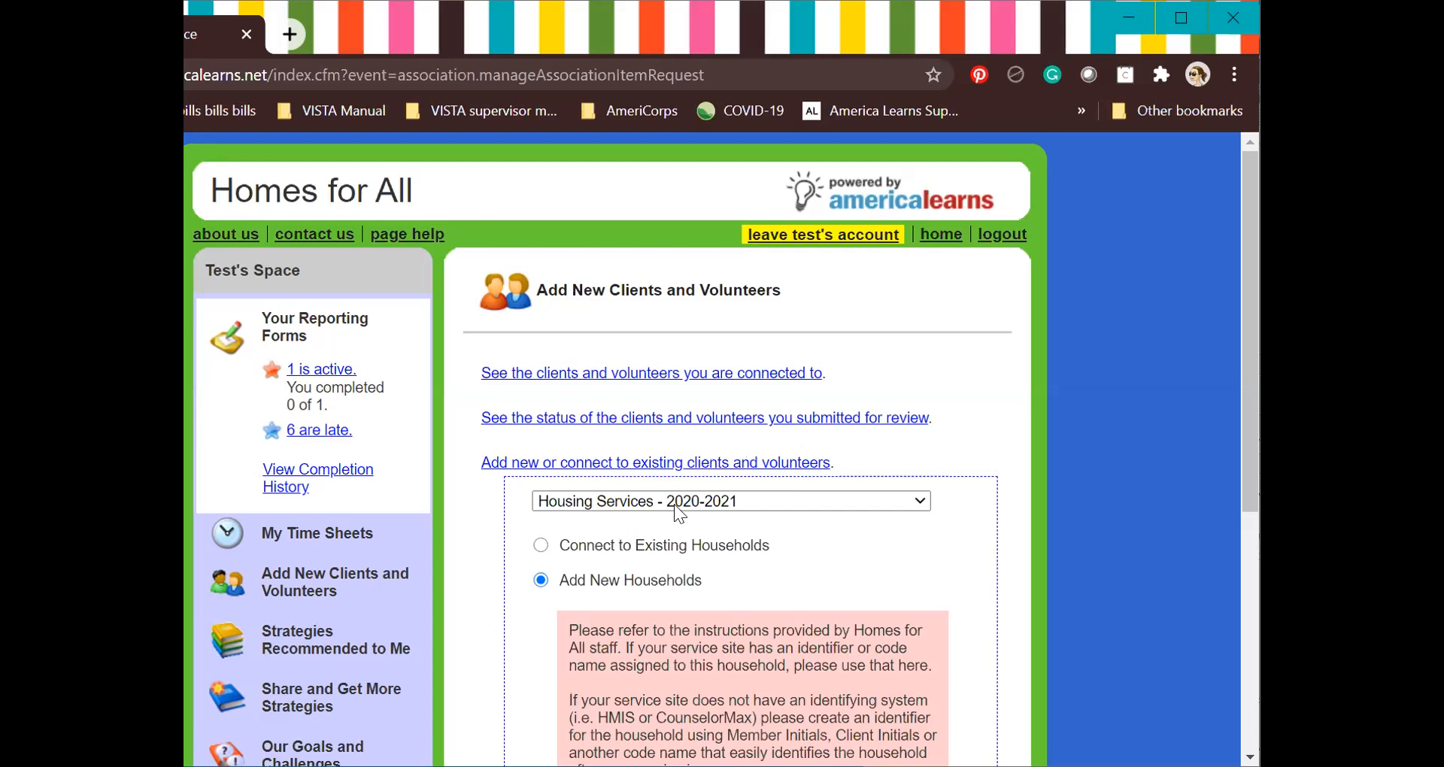
{"action": "scroll", "coordinate": [631, 563], "scroll_direction": "down", "scroll_amount": 4}
{"action": "scroll", "coordinate": [638, 533], "scroll_direction": "down", "scroll_amount": 2}
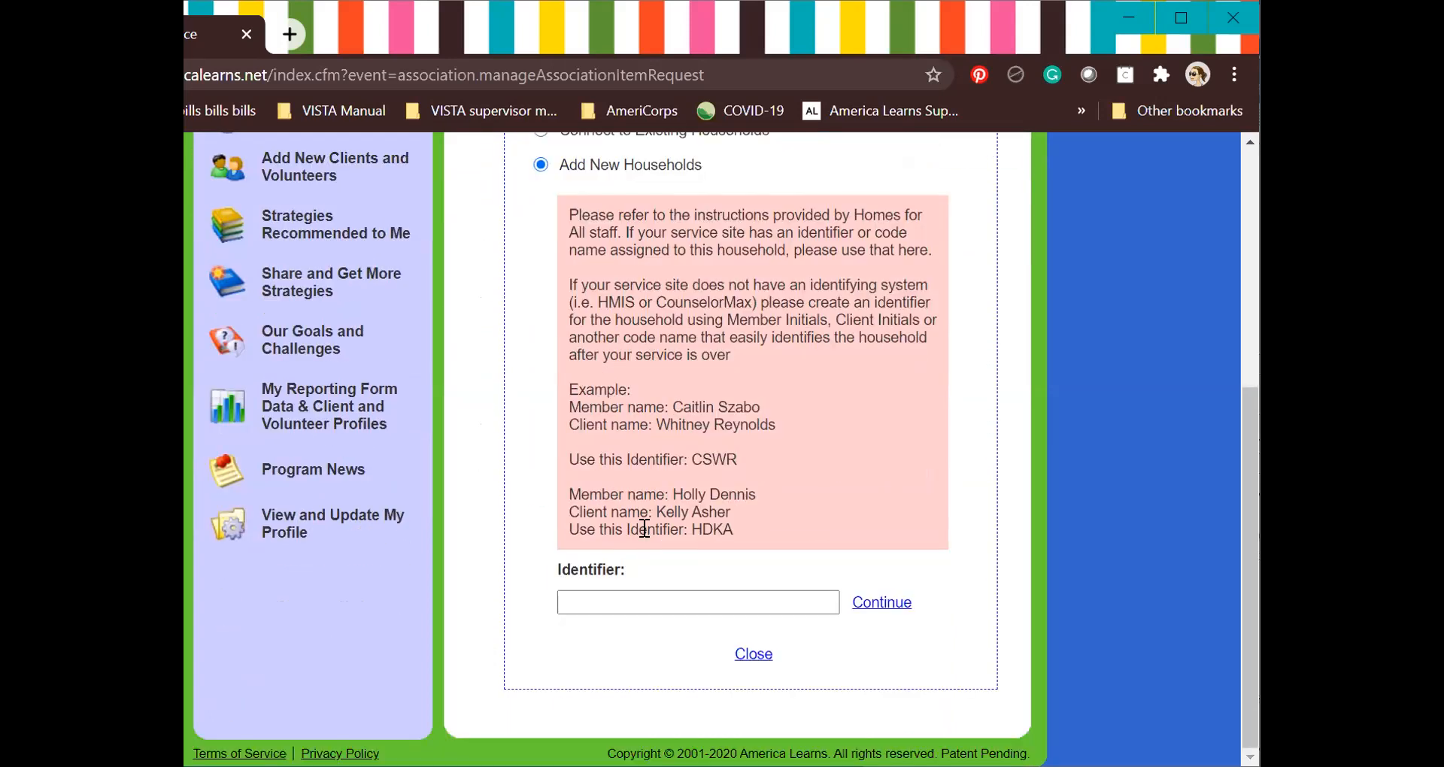
Type the new household's identifier code into the Identifier field.
{"action": "left_click", "coordinate": [592, 599]}
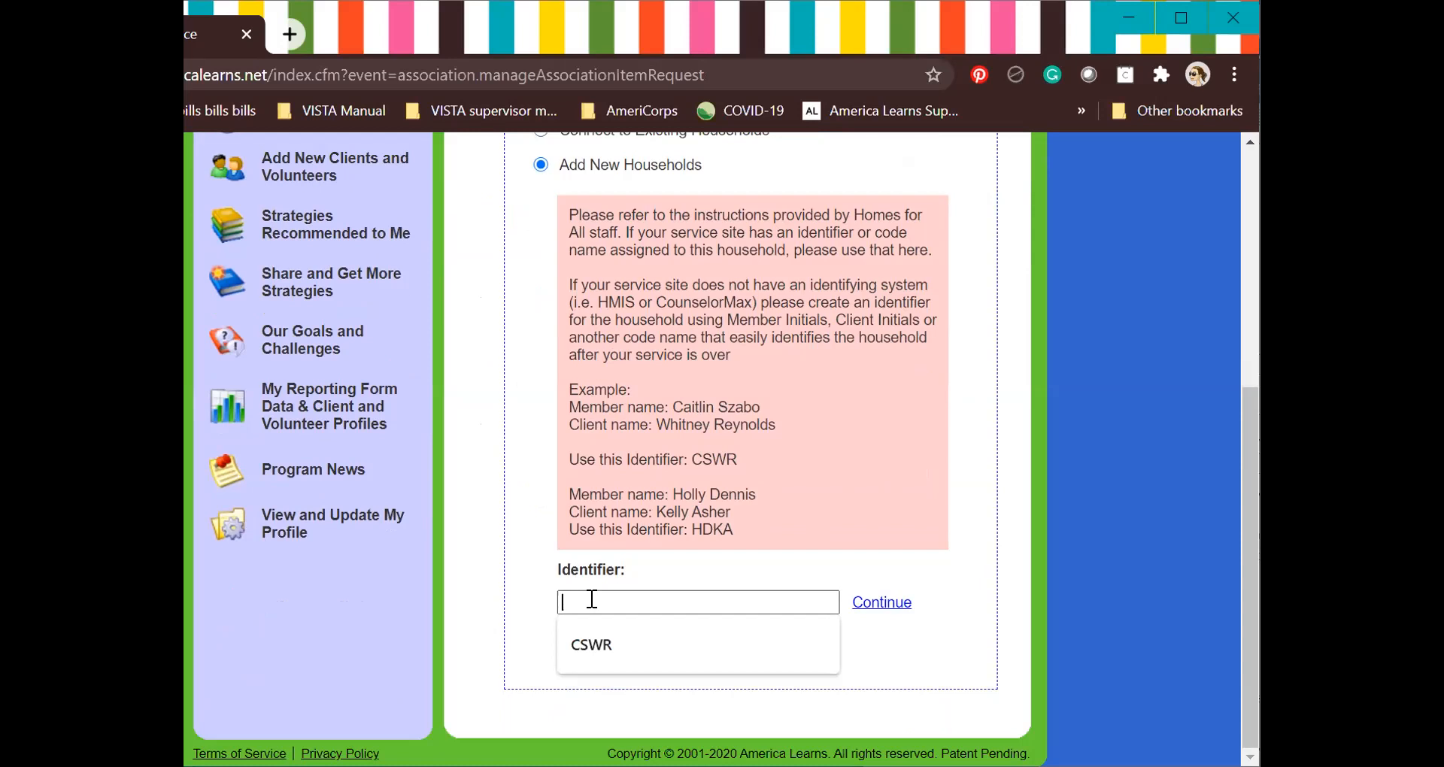
{"action": "type", "text": "CSkb09102020"}
Name the start file 'Start of Services' and attach the Sample PM Form - Start of Services document.
{"action": "left_click", "coordinate": [901, 602]}
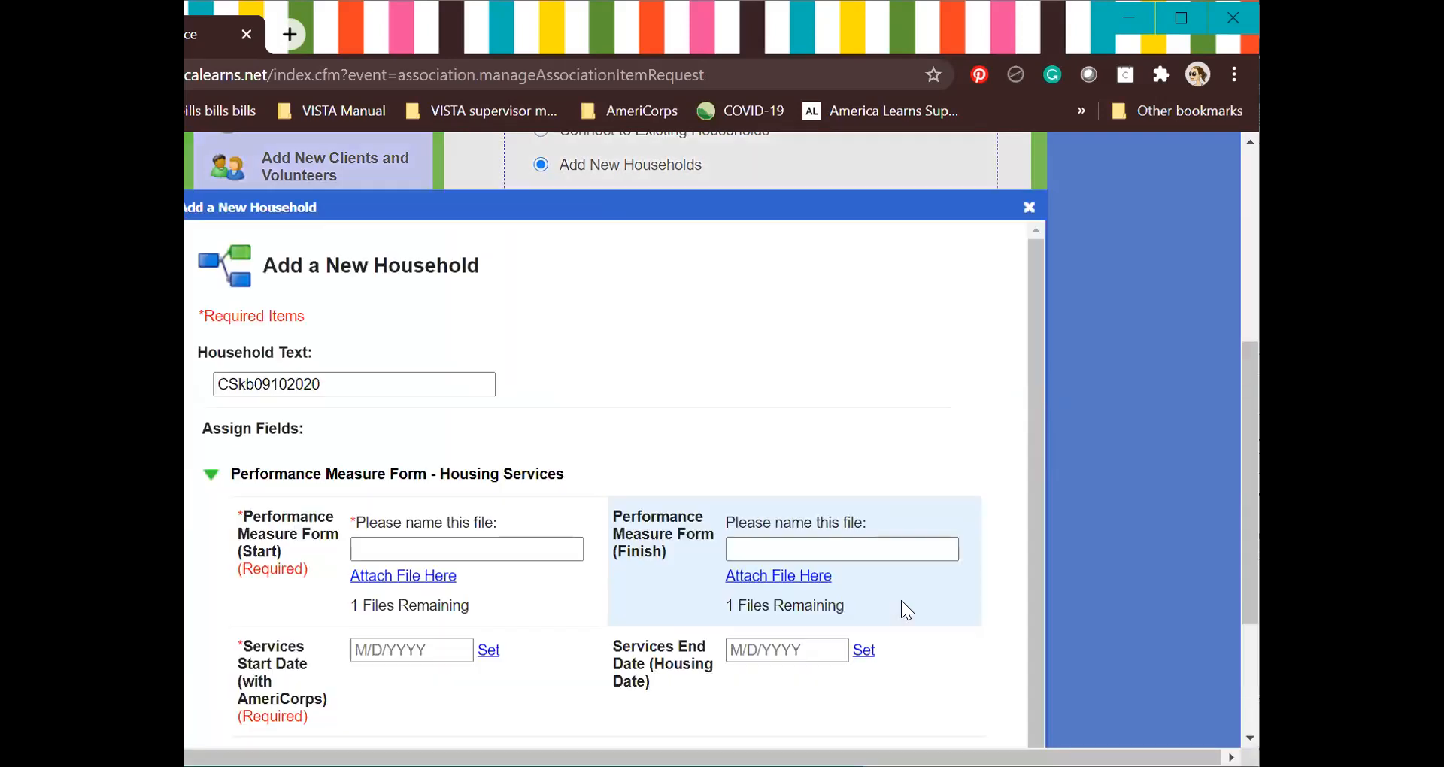
{"action": "left_click", "coordinate": [387, 552]}
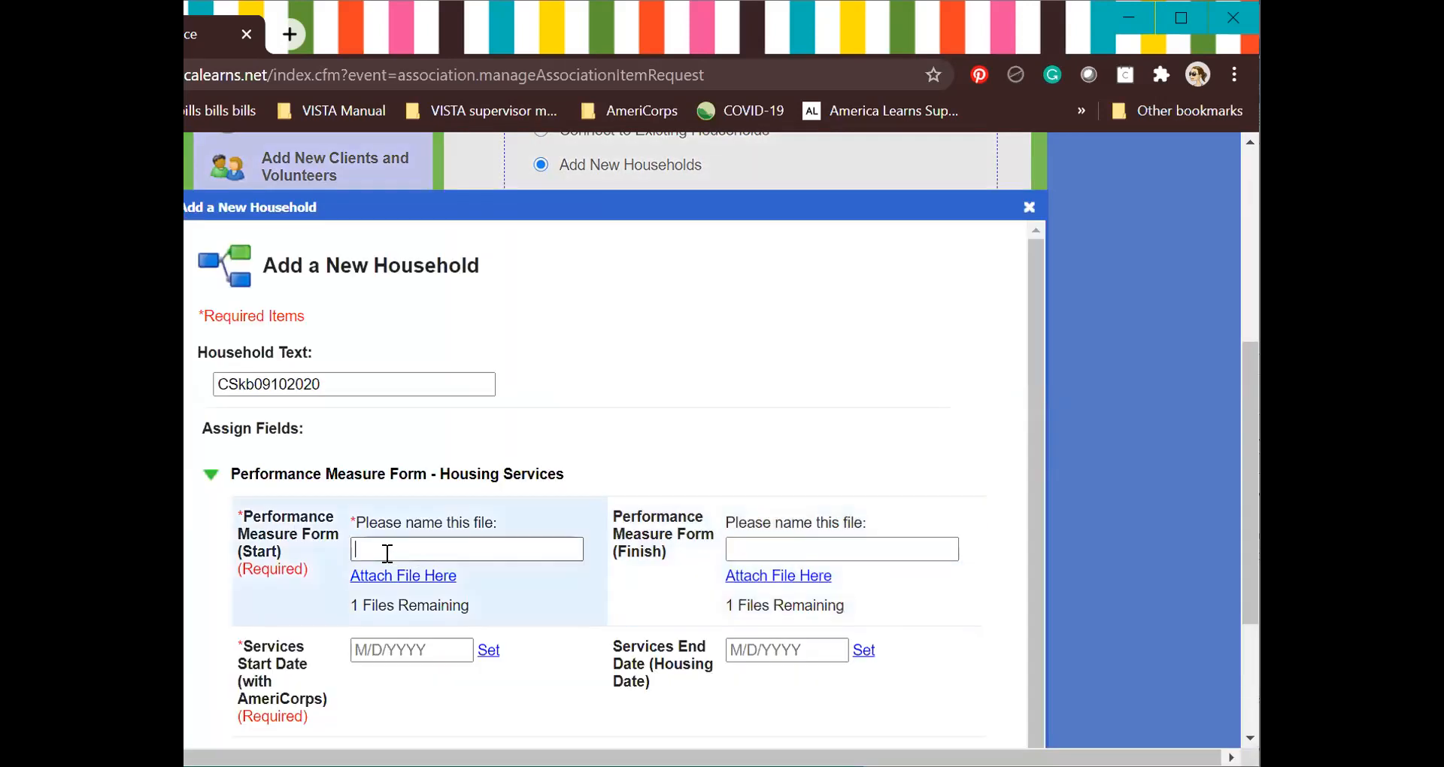
{"action": "scroll", "coordinate": [387, 552], "scroll_direction": "down", "scroll_amount": 1}
{"action": "type", "text": "Start of Services"}
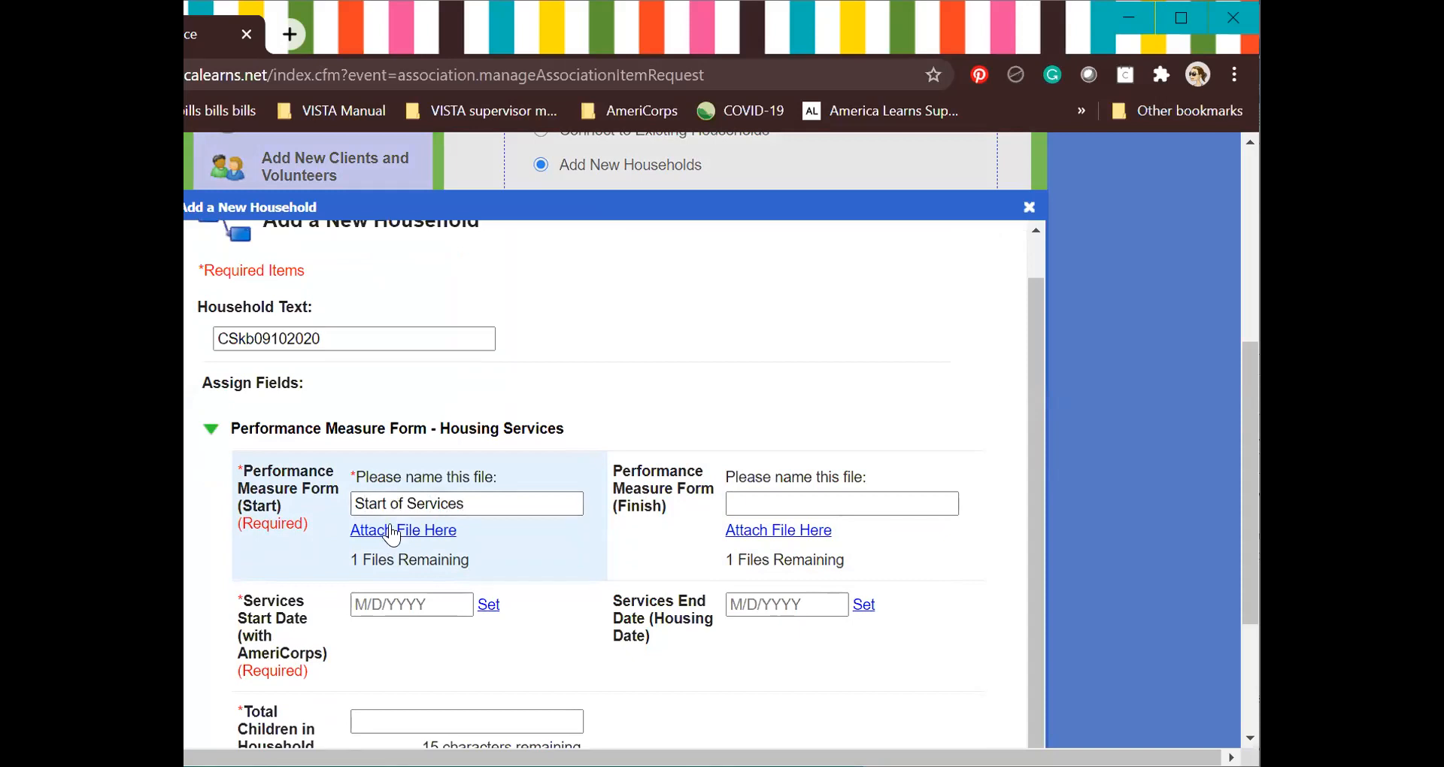
{"action": "left_click", "coordinate": [391, 530]}
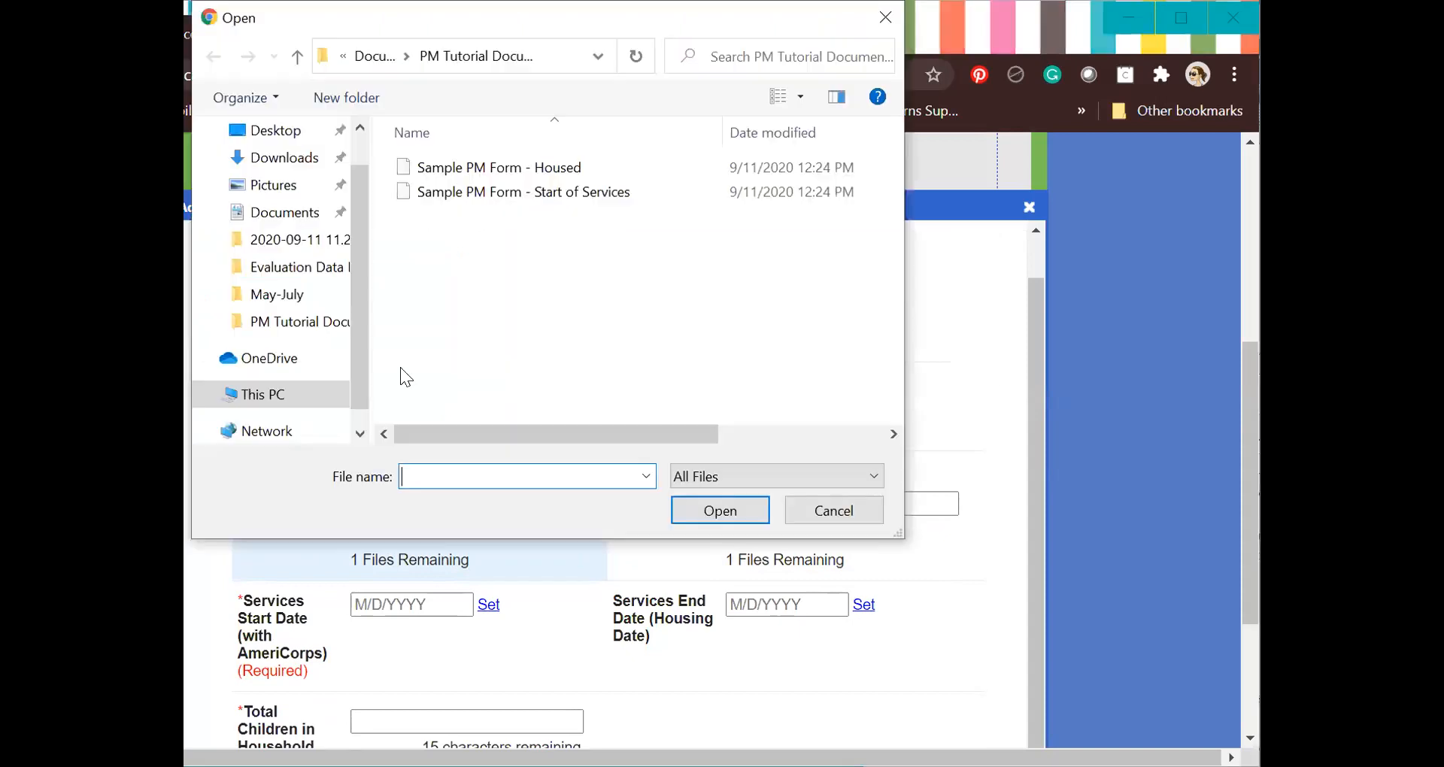
{"action": "left_click", "coordinate": [477, 193]}
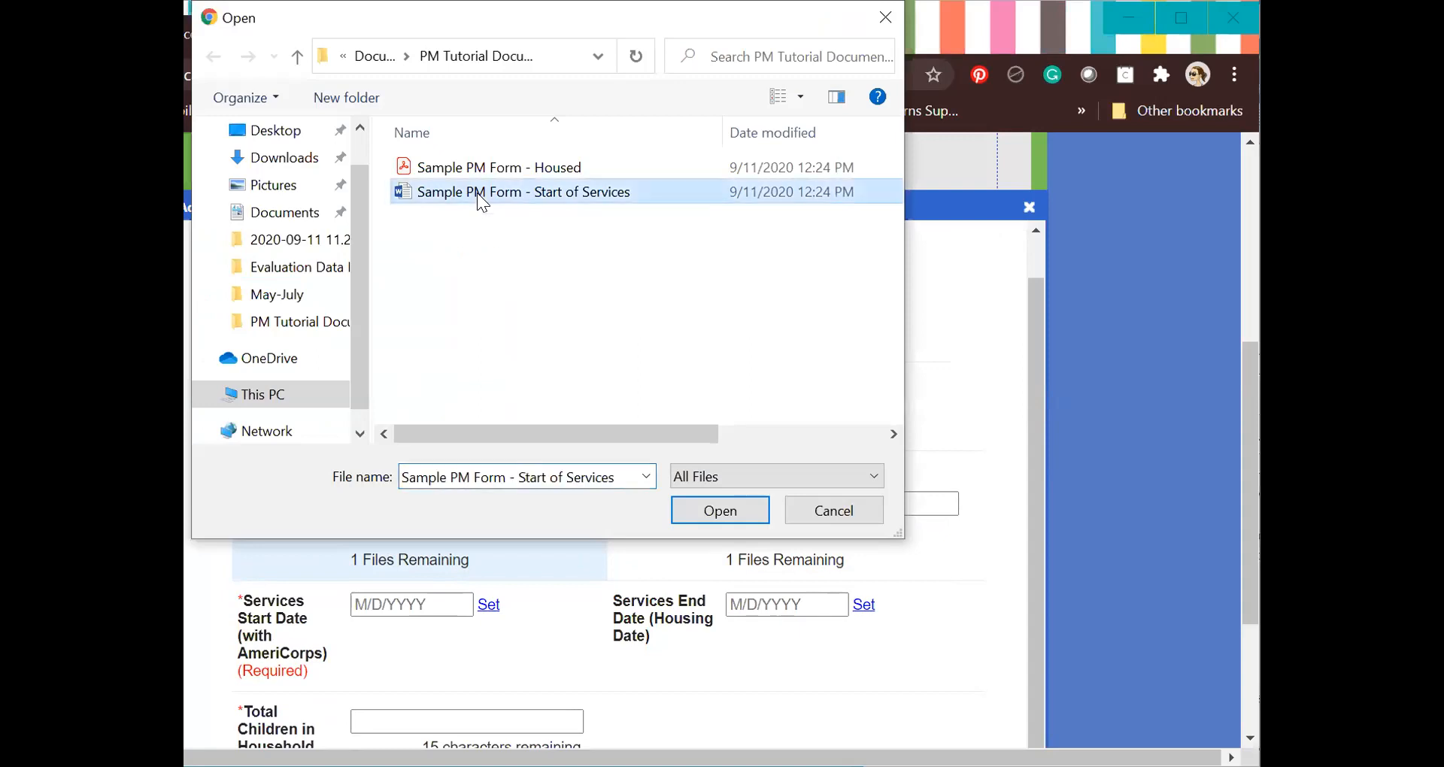
{"action": "double_click", "coordinate": [477, 193]}
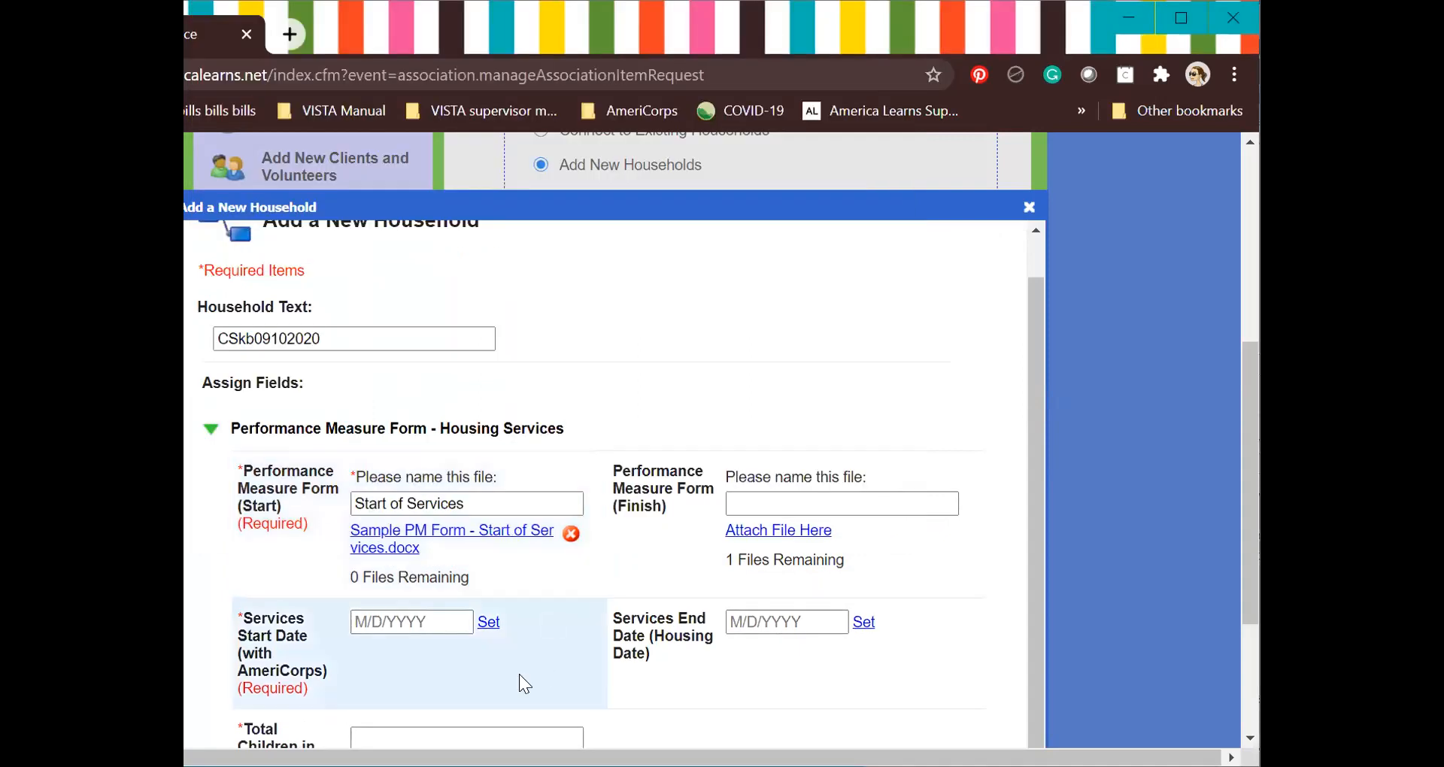
Set the services start date to September 10, 2020, then focus the children count.
{"action": "scroll", "coordinate": [508, 675], "scroll_direction": "down", "scroll_amount": 1}
{"action": "left_click", "coordinate": [356, 585]}
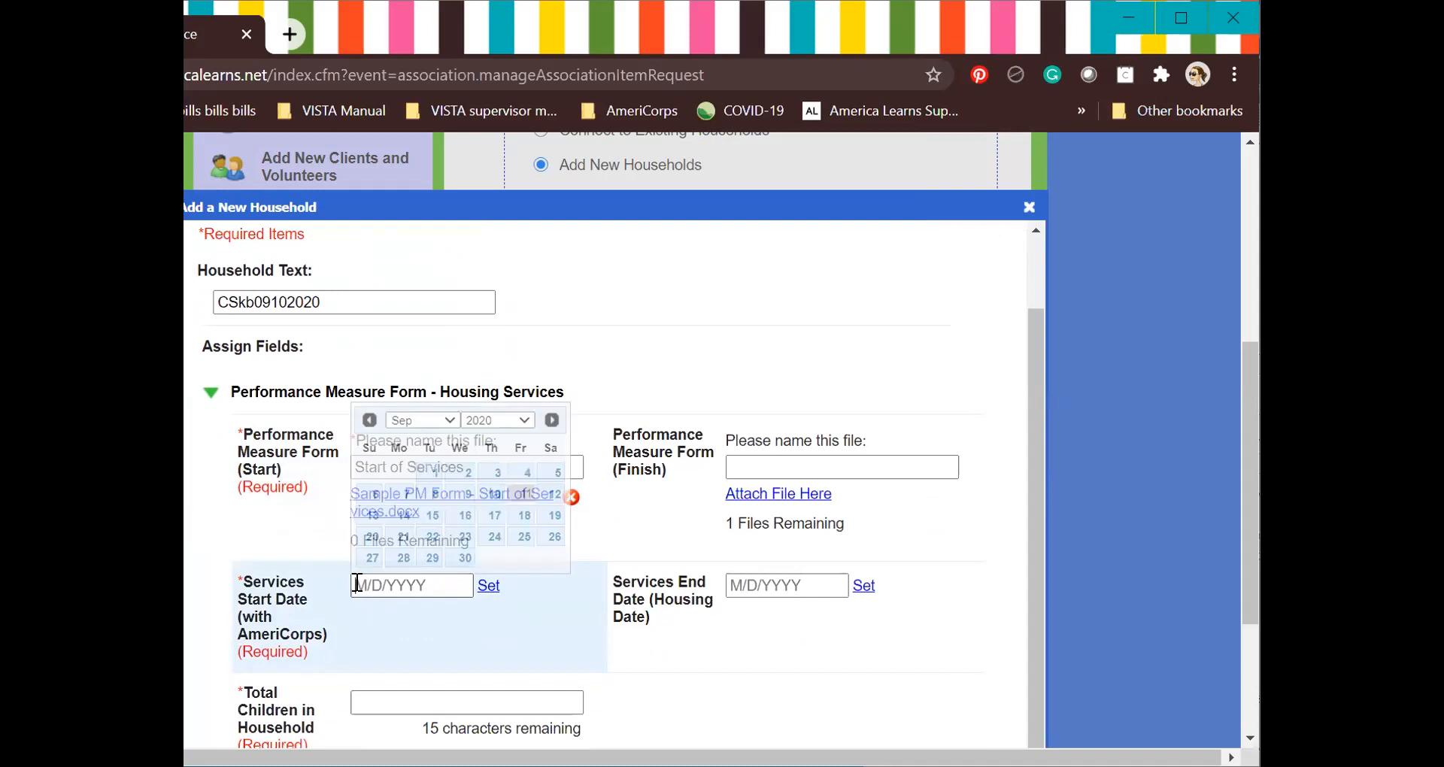
{"action": "left_click", "coordinate": [495, 494]}
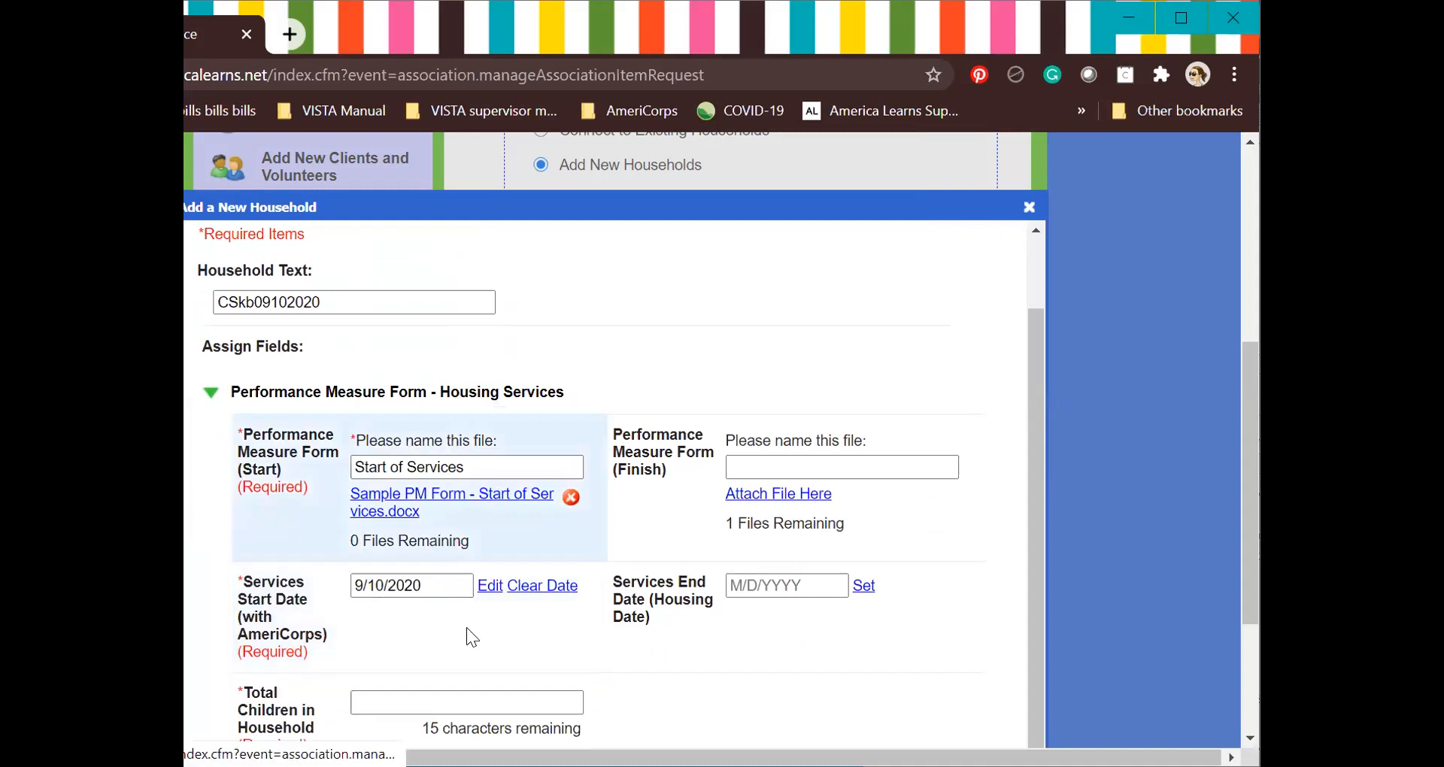
{"action": "left_click", "coordinate": [432, 691]}
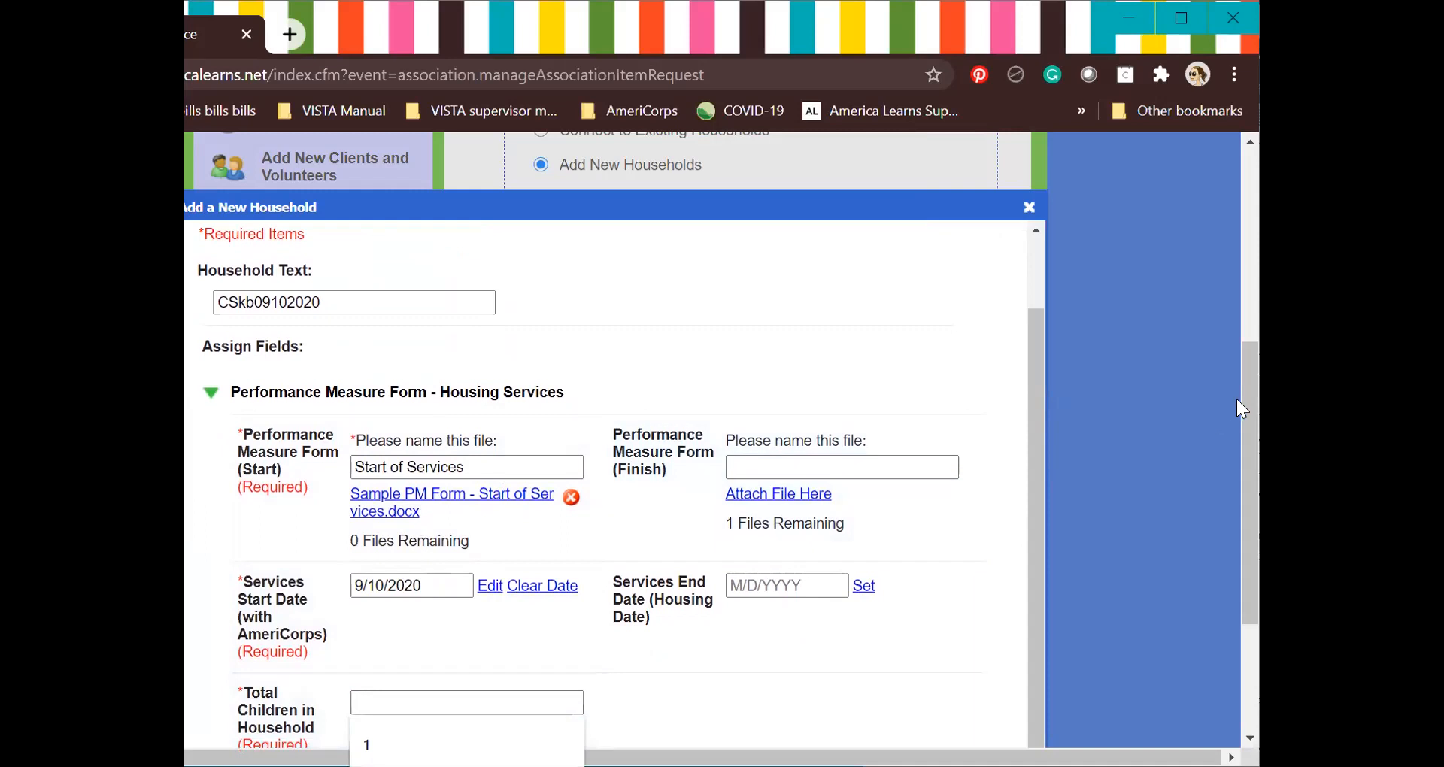
{"action": "left_click_drag", "start_coordinate": [1244, 399], "coordinate": [1243, 512]}
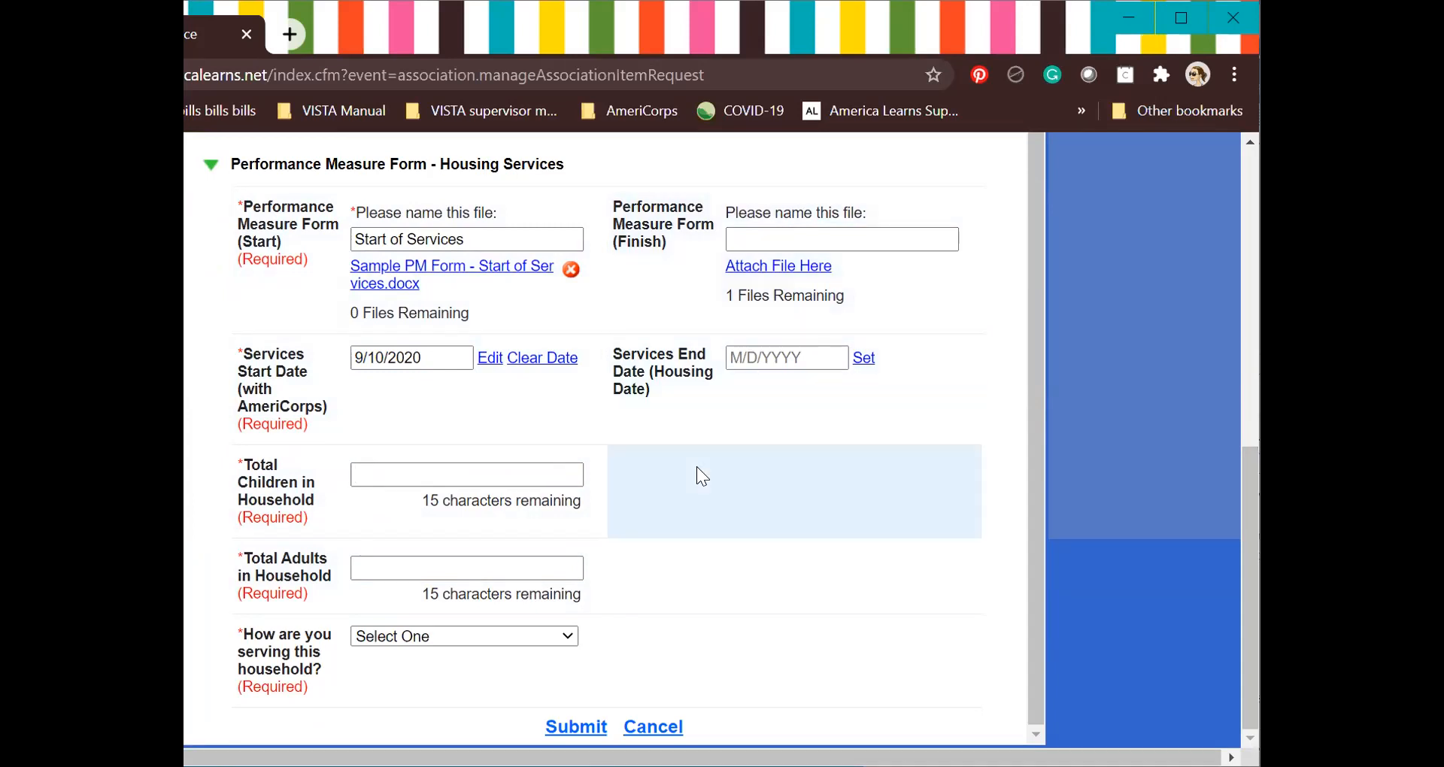
Enter 1 in Total Children and 2 in Total Adults for the household.
{"action": "type", "text": "f"}
{"action": "key", "text": "BackSpace"}
{"action": "type", "text": "1"}
{"action": "key", "text": "Tab"}
{"action": "type", "text": "2"}
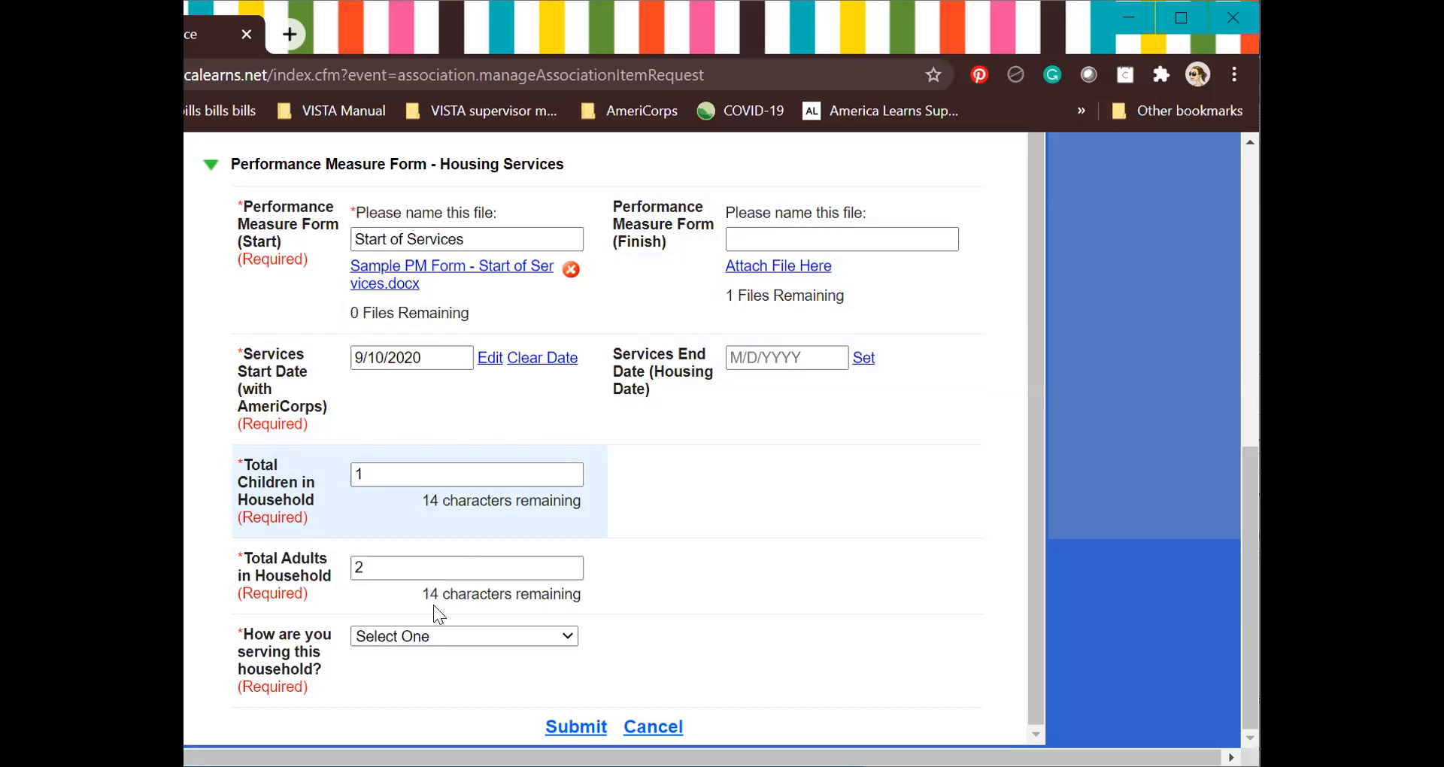
Select 'Securing or obtaining housing' as the service type and name the finish form file 'Housed'.
{"action": "left_click", "coordinate": [415, 639]}
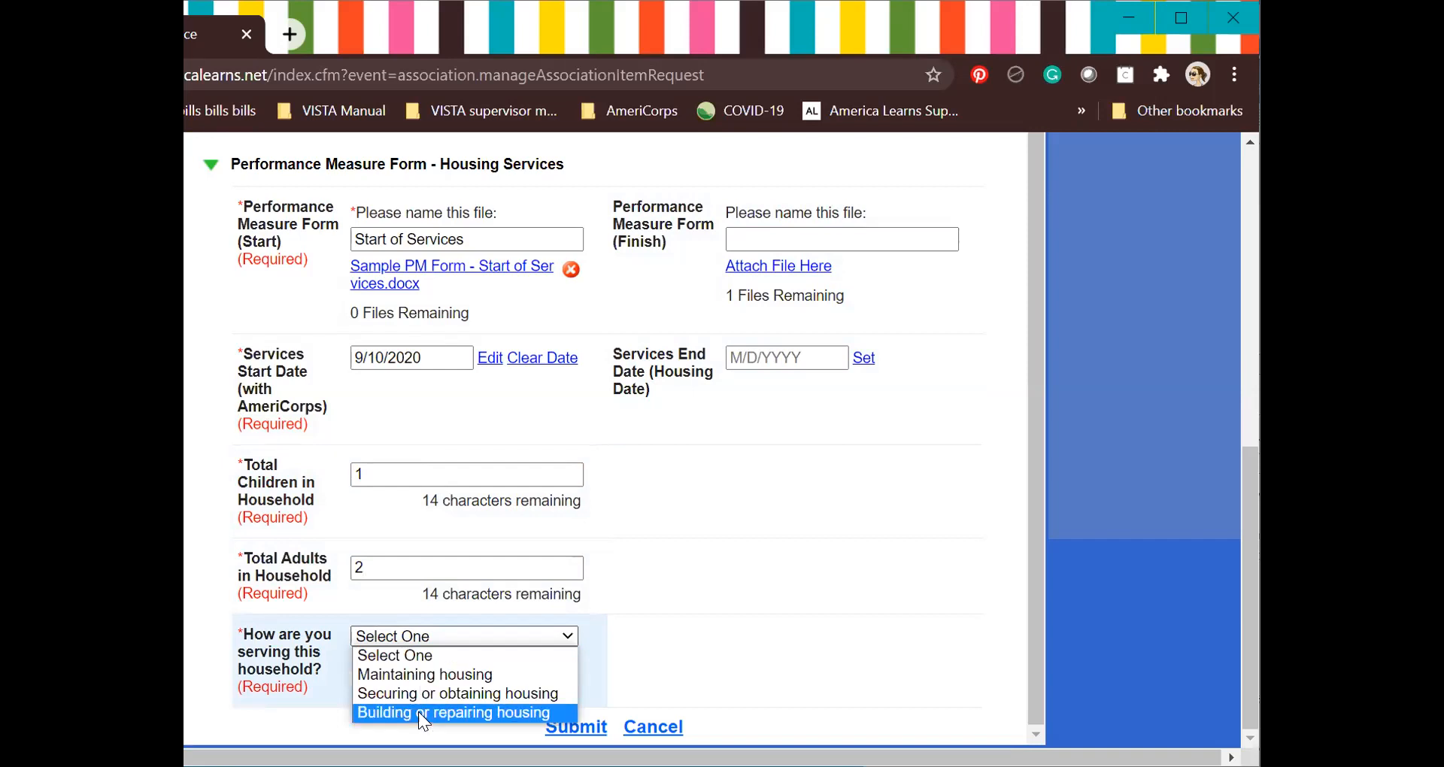
{"action": "left_click", "coordinate": [419, 692]}
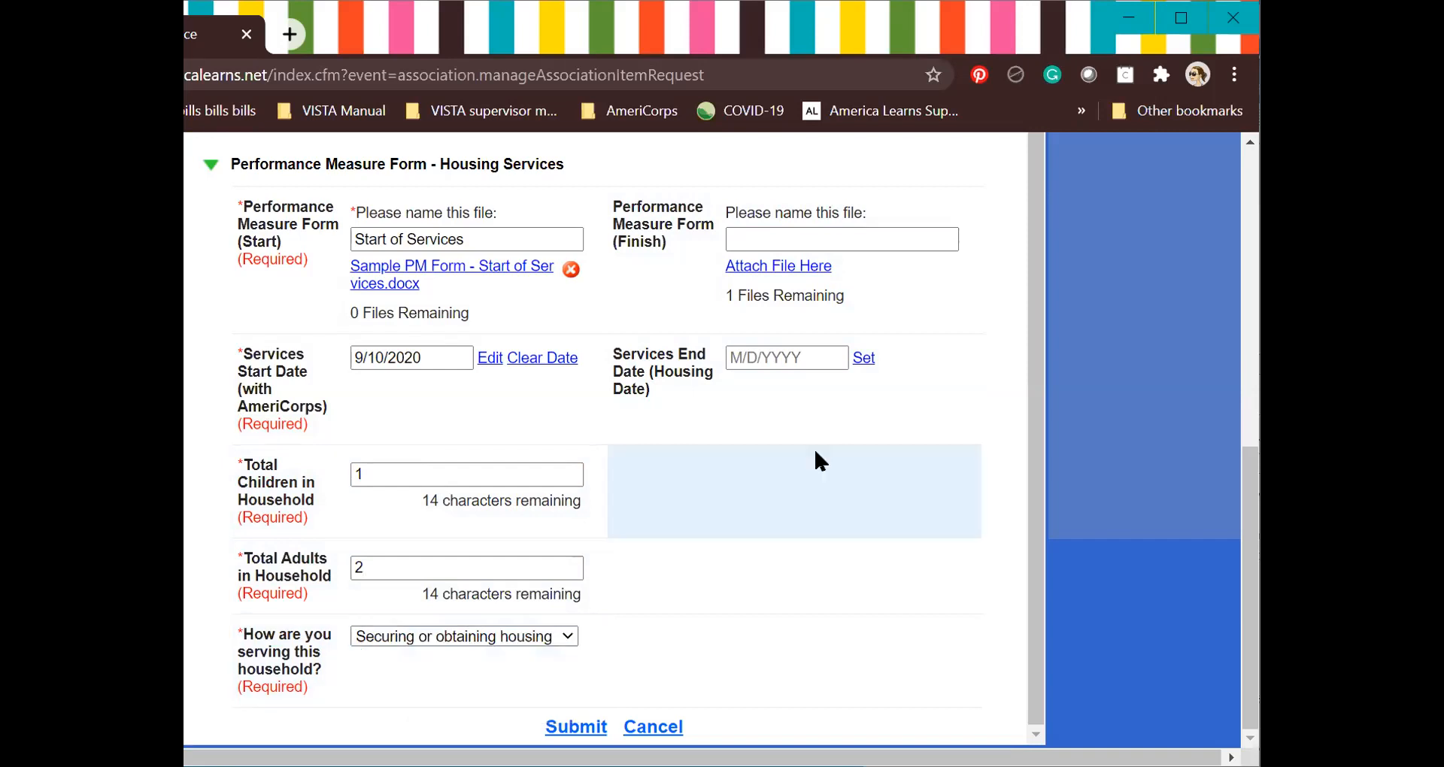
{"action": "scroll", "coordinate": [797, 376], "scroll_direction": "up", "scroll_amount": 1}
{"action": "left_click", "coordinate": [773, 325]}
{"action": "type", "text": "Housed"}
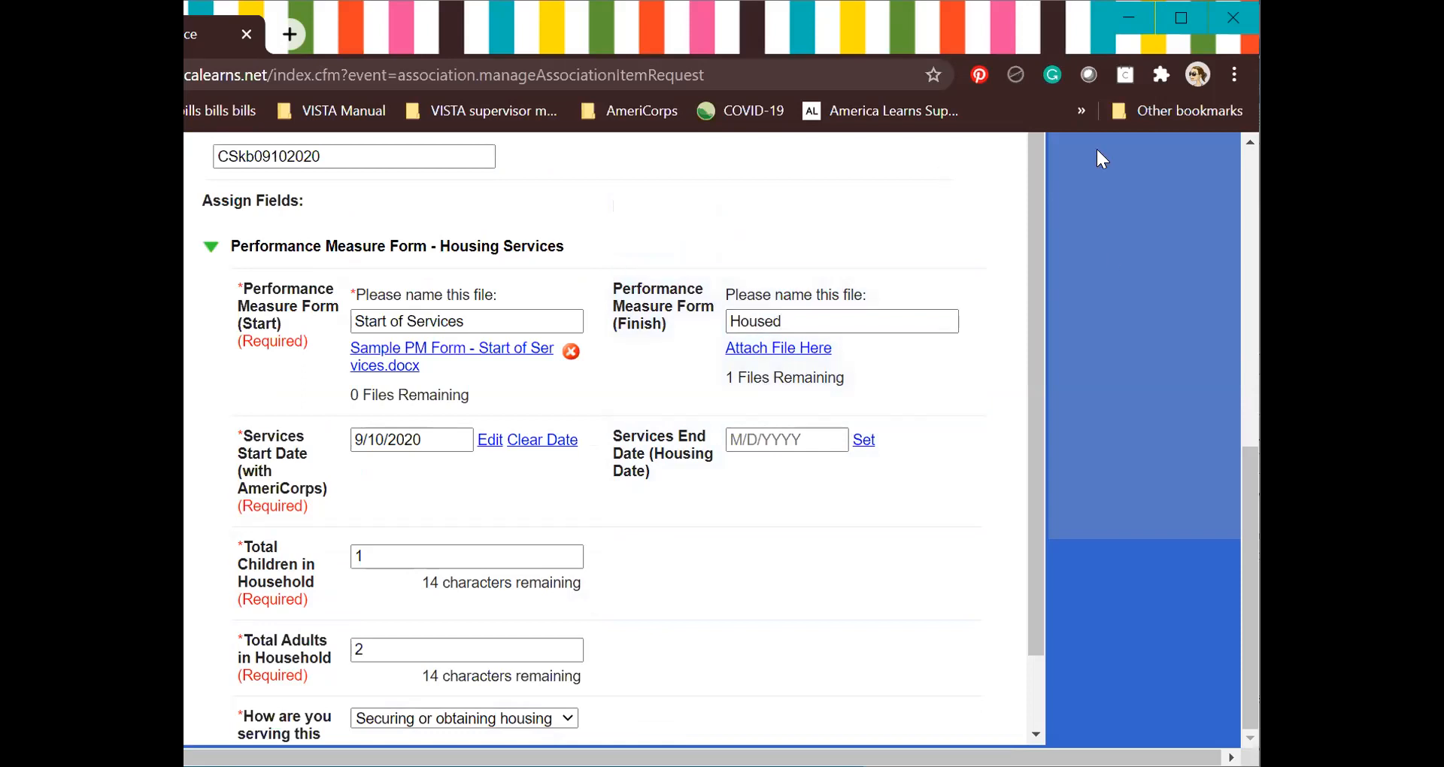
Attach 'Sample PM Form - Housed' as the finish Performance Measure form.
{"action": "left_click", "coordinate": [774, 345]}
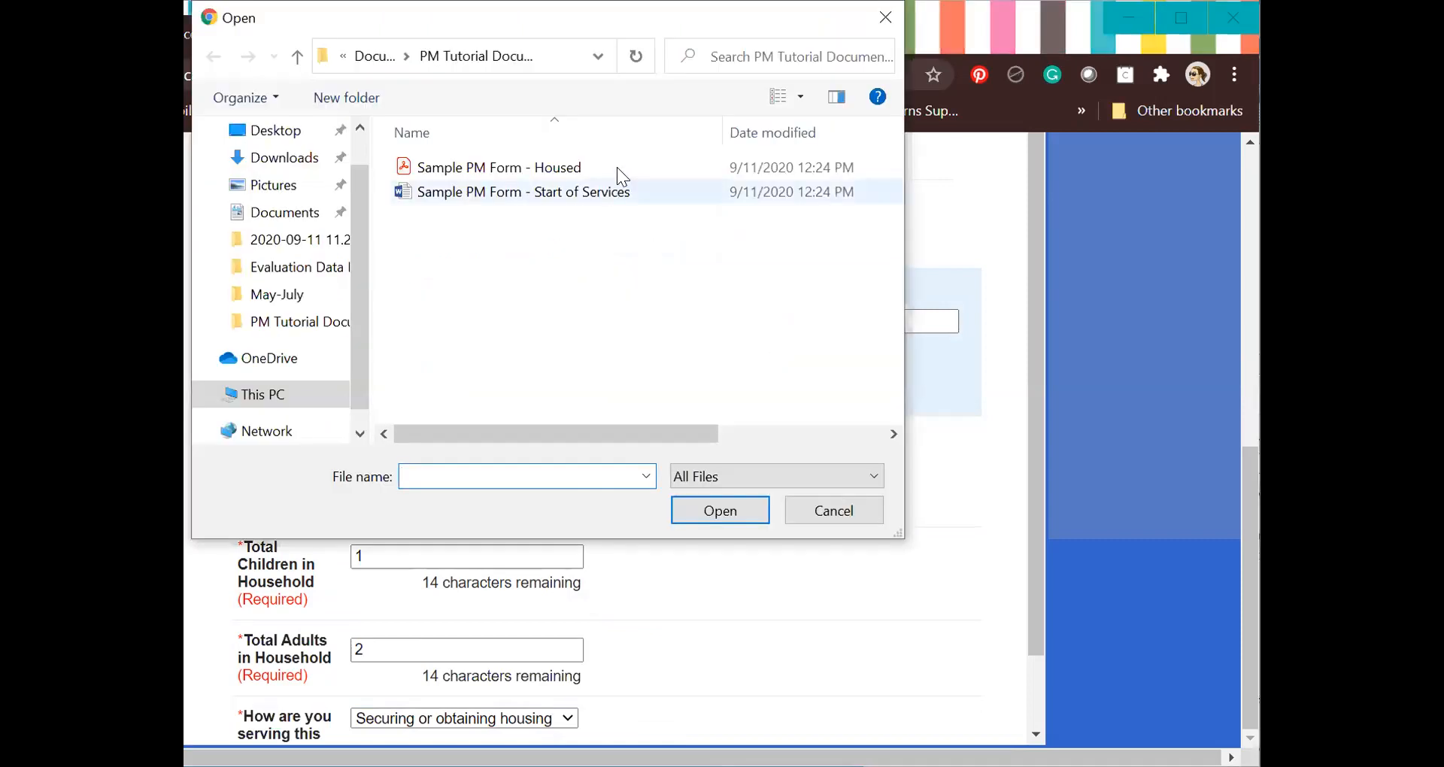
{"action": "left_click", "coordinate": [617, 167]}
{"action": "double_click", "coordinate": [616, 167]}
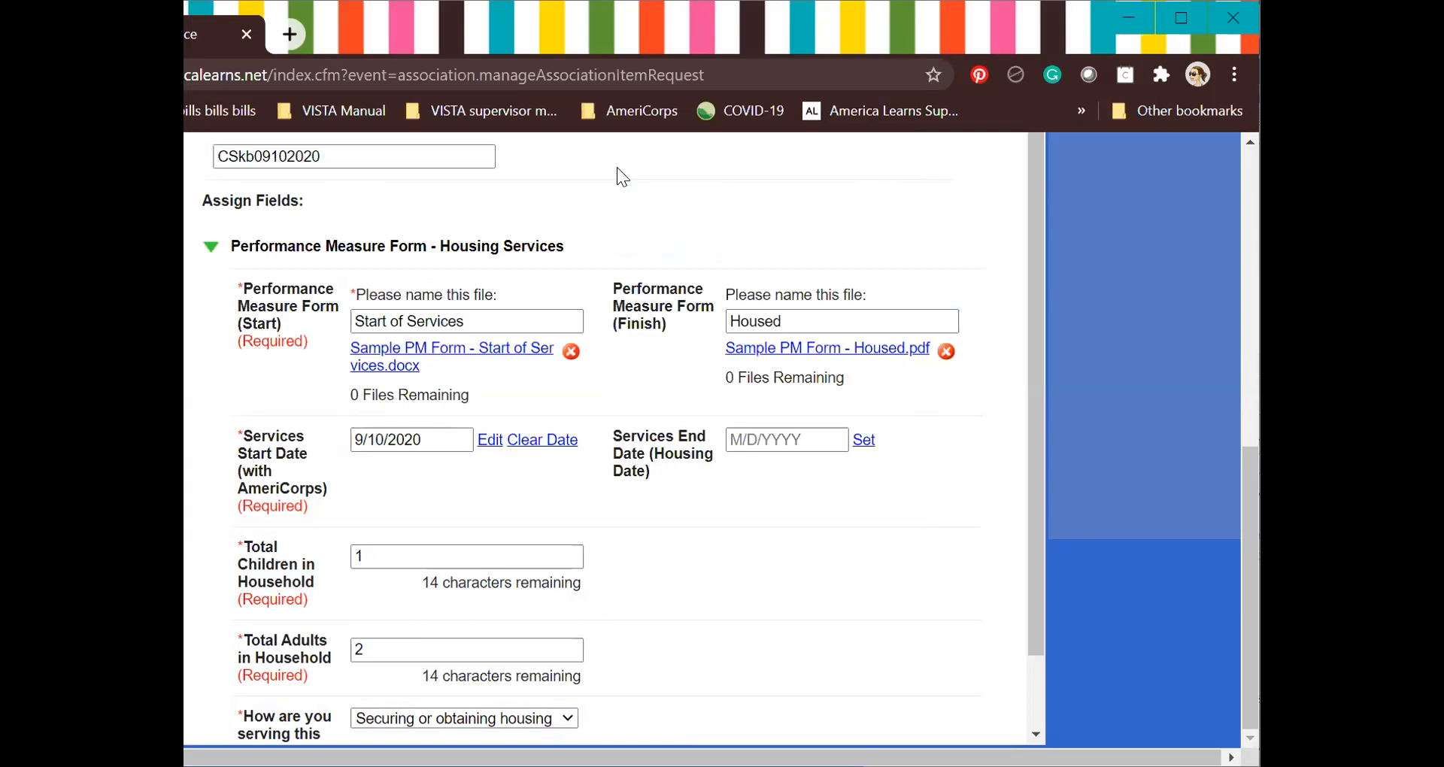
Set the Services End Date to 10/19/2020.
{"action": "left_click", "coordinate": [742, 439]}
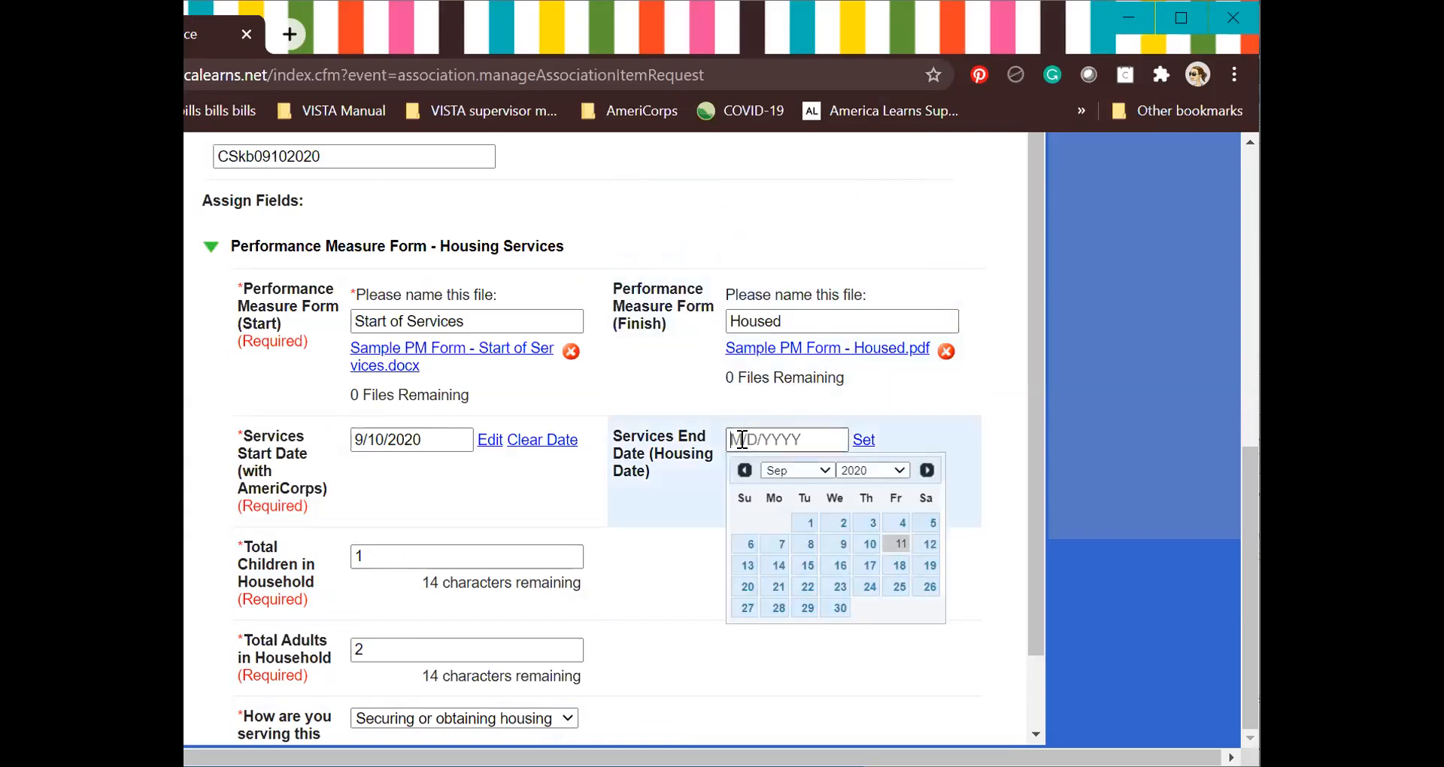
{"action": "left_click", "coordinate": [927, 472]}
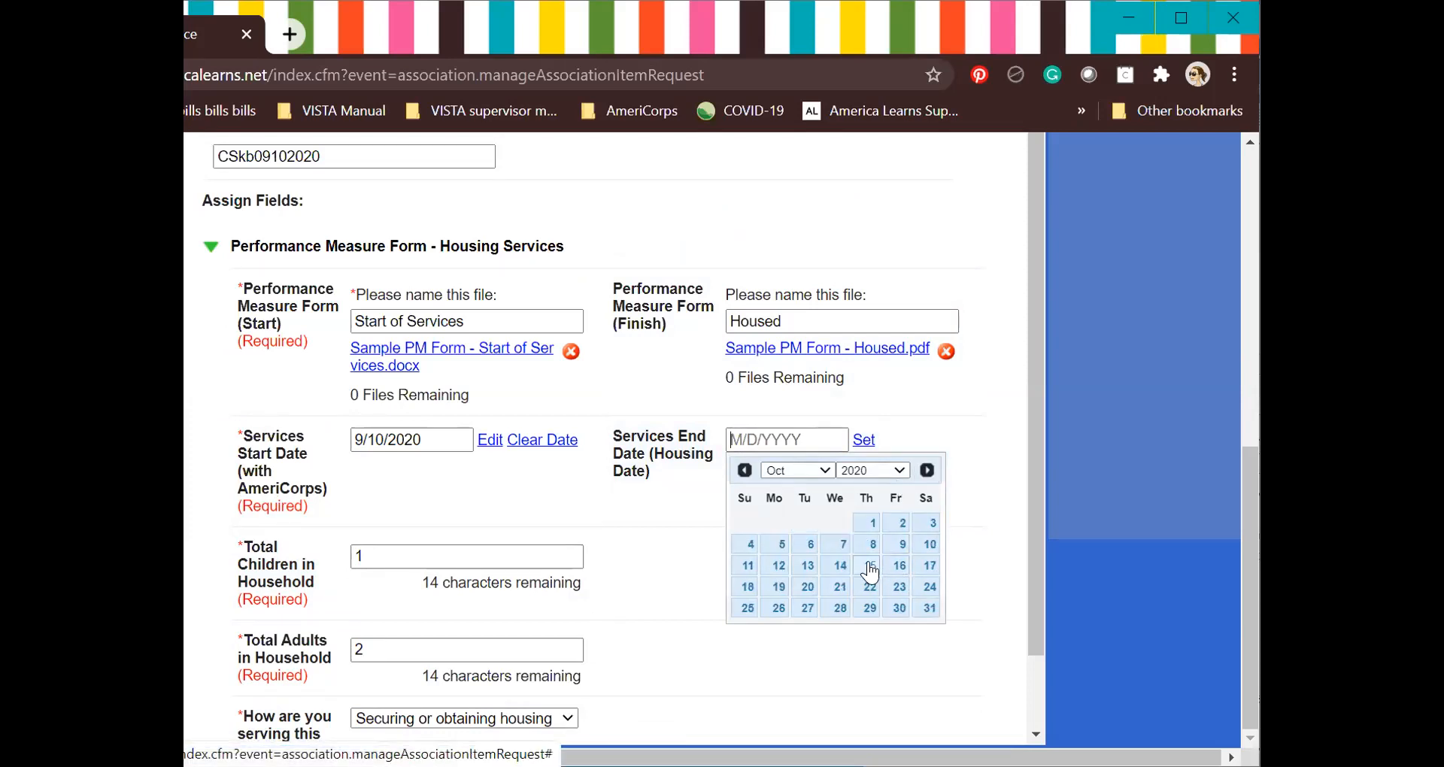
{"action": "left_click", "coordinate": [779, 588]}
{"action": "scroll", "coordinate": [865, 527], "scroll_direction": "down", "scroll_amount": 1}
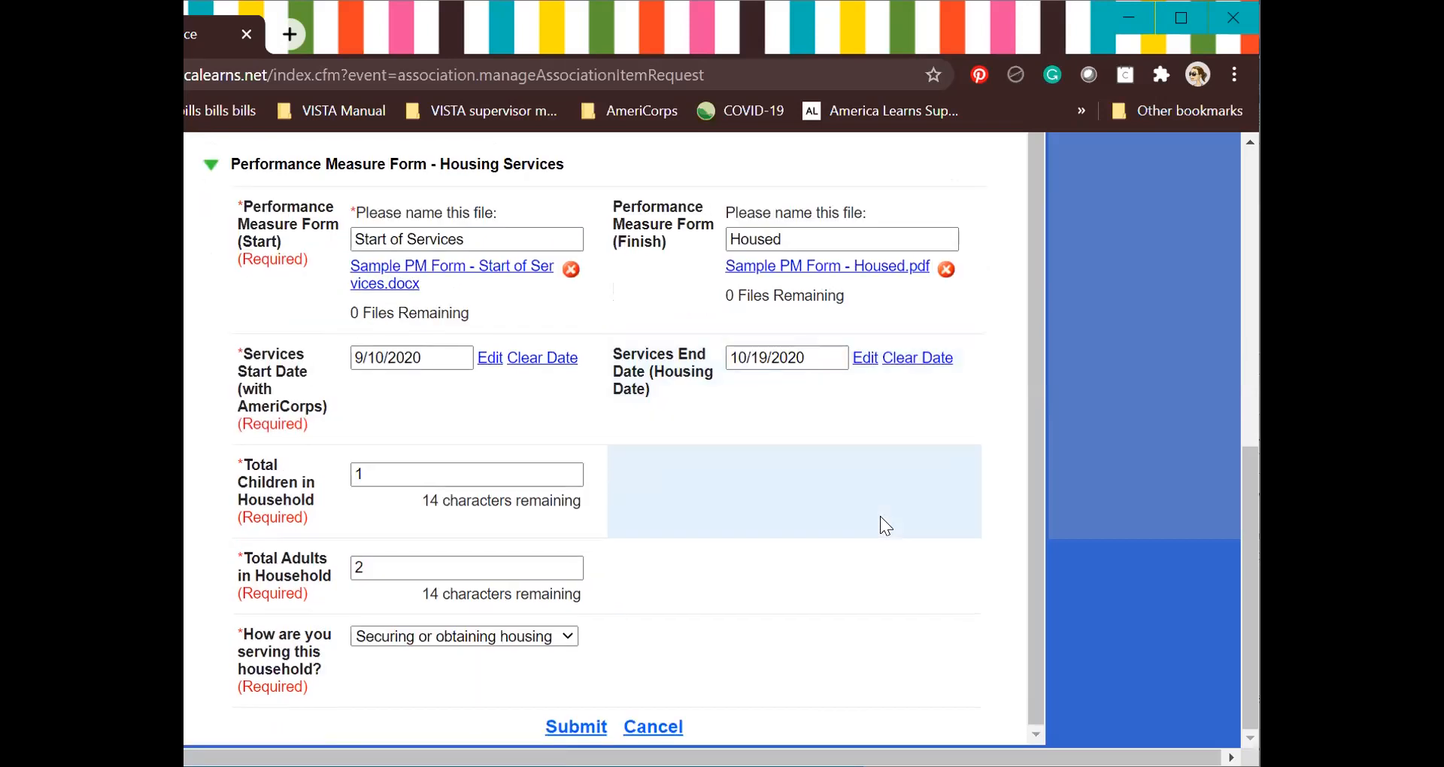
Submit the completed Add a New Household form.
{"action": "left_click", "coordinate": [560, 726]}
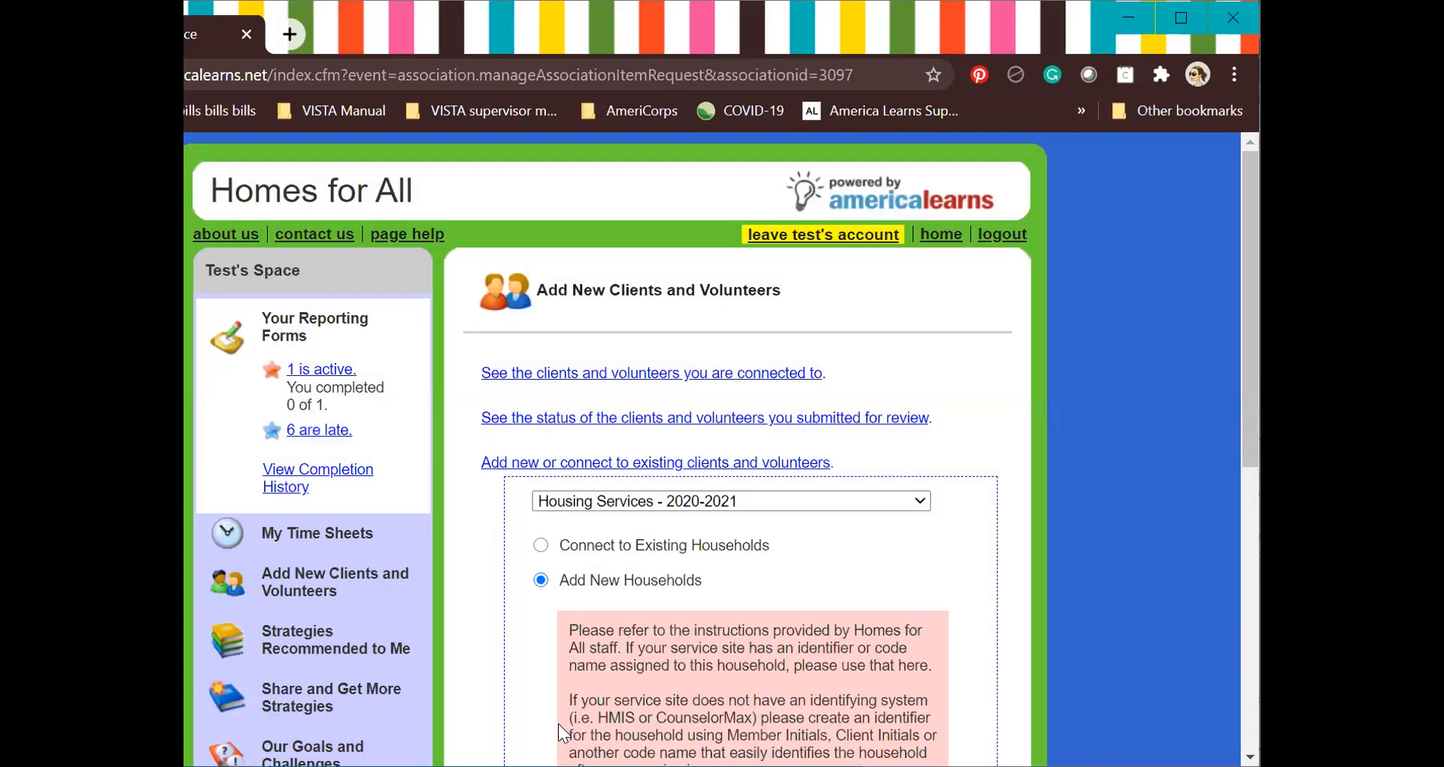
{"action": "left_click", "coordinate": [629, 374]}
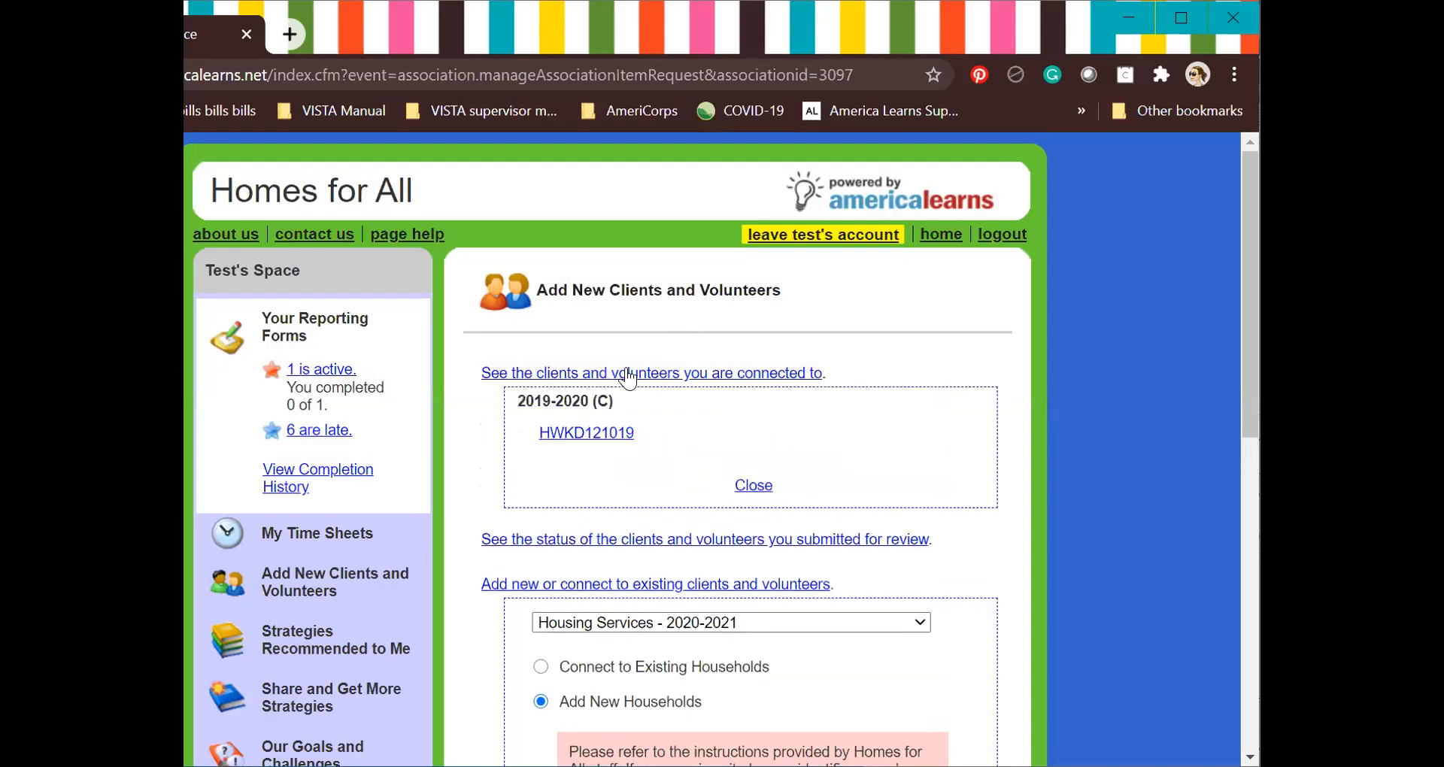
{"action": "left_click", "coordinate": [629, 374]}
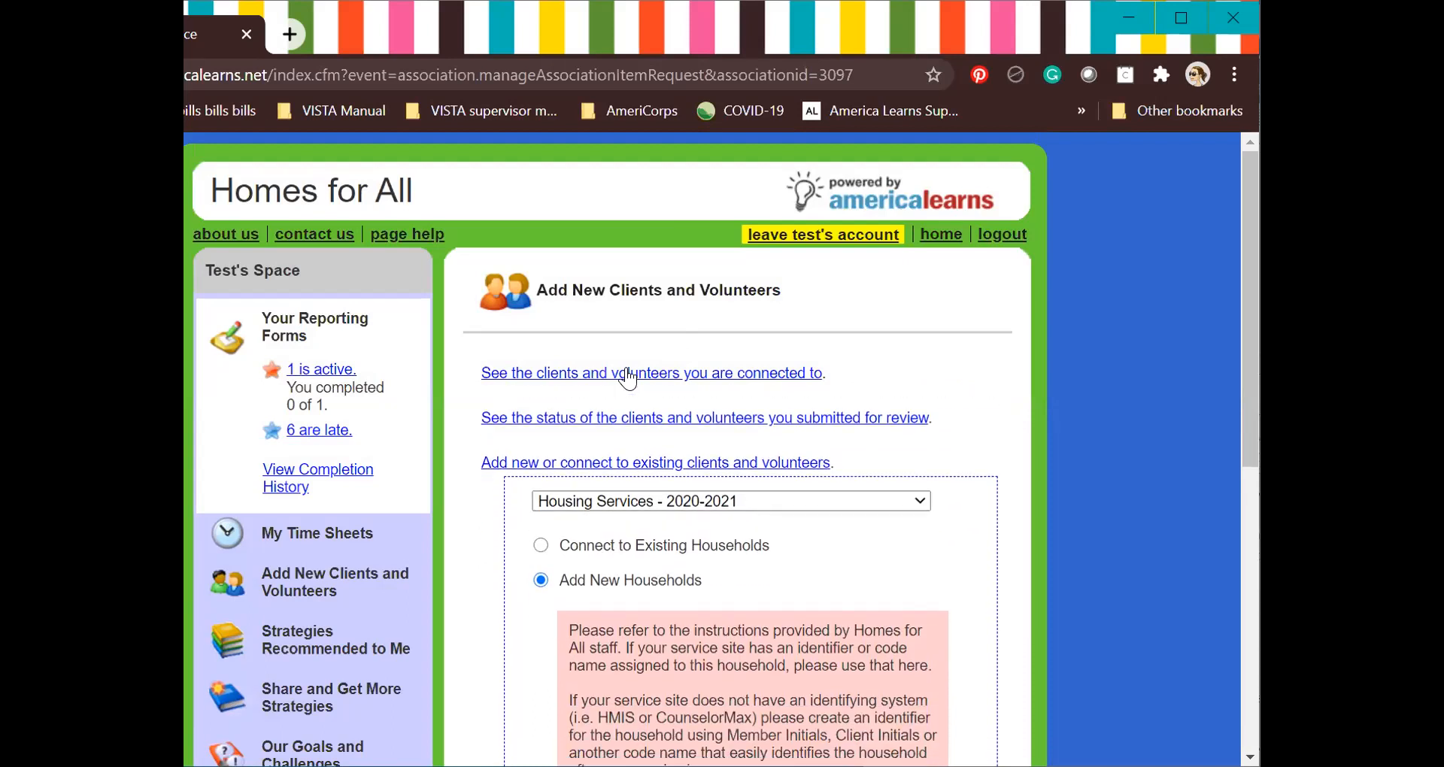
Reload 'Add New Clients and Volunteers' from the left sidebar to clear the household form.
{"action": "left_click", "coordinate": [308, 583]}
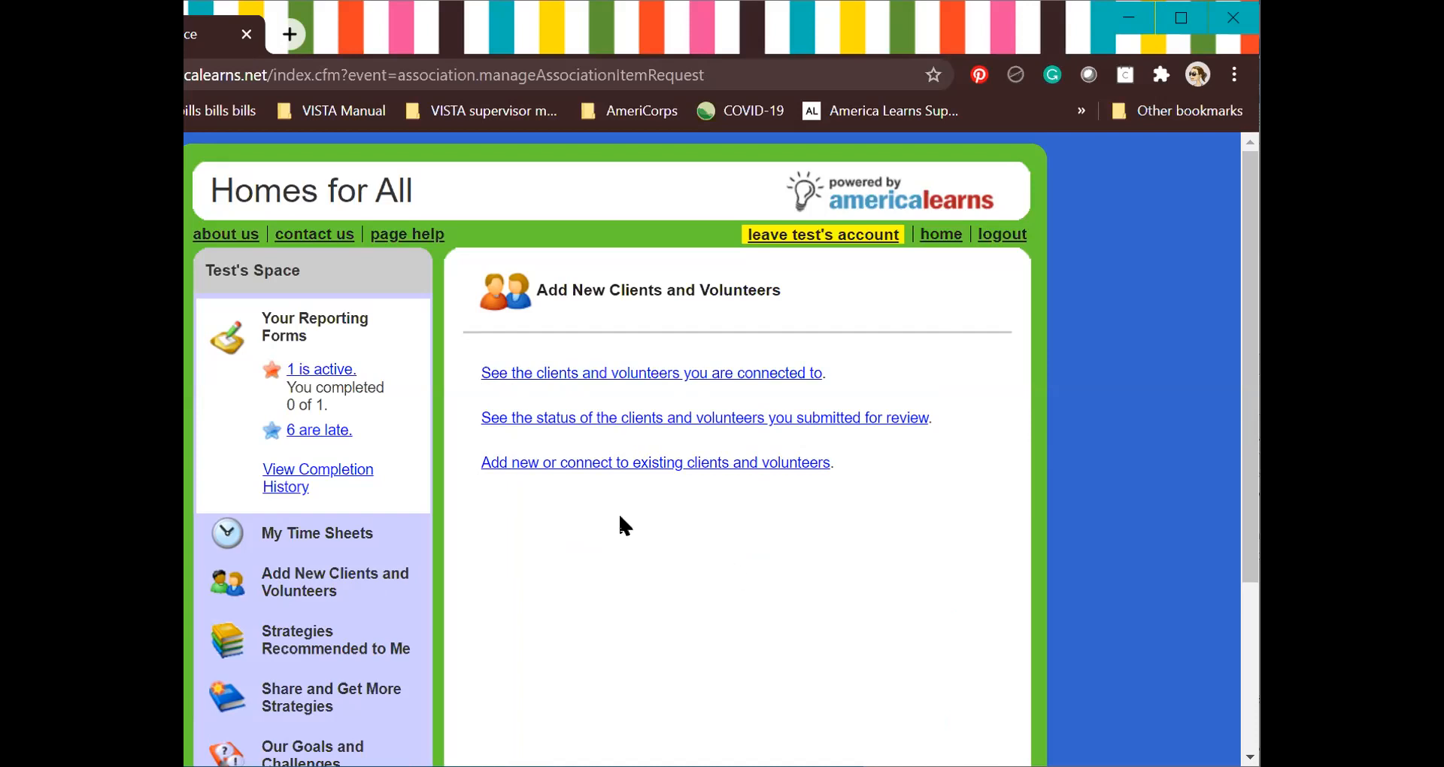
{"action": "left_click", "coordinate": [312, 589]}
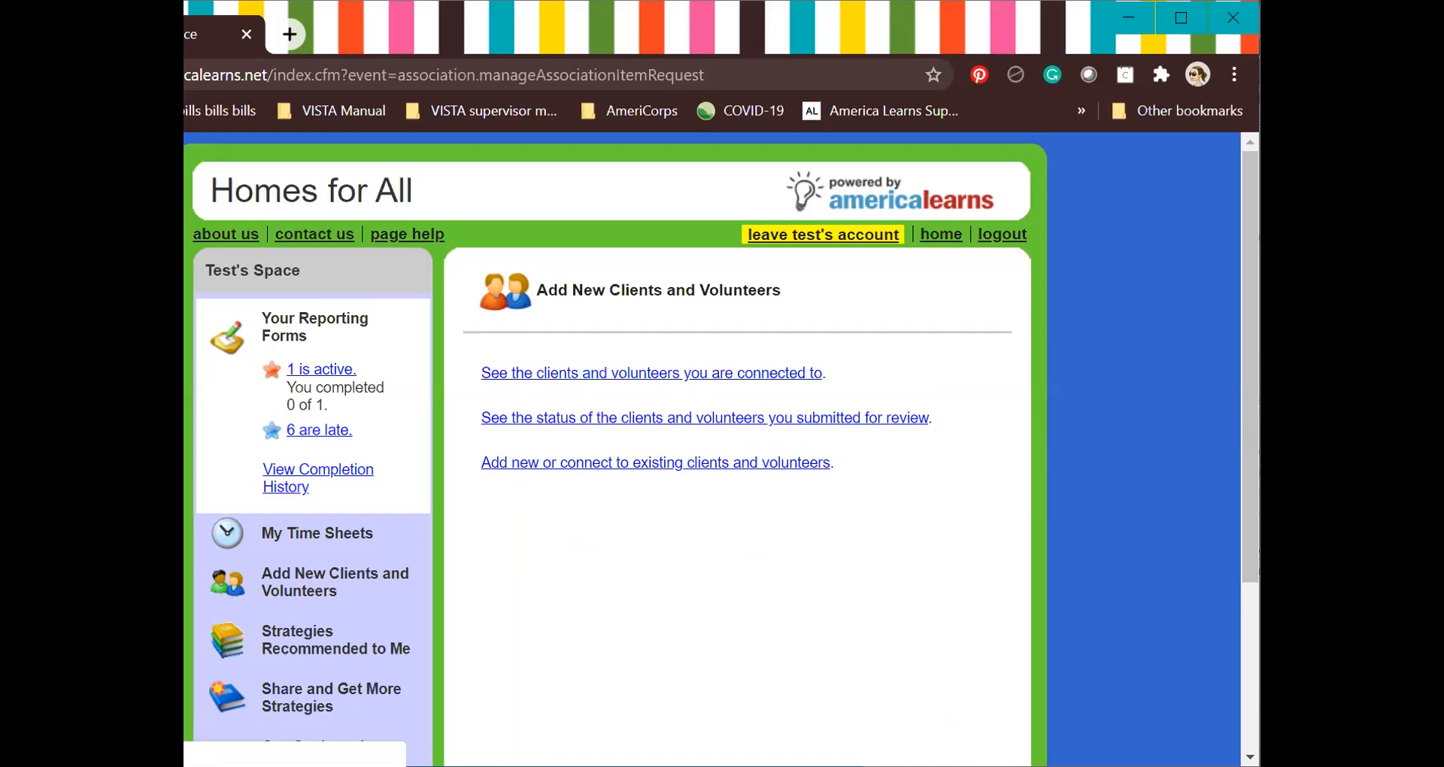
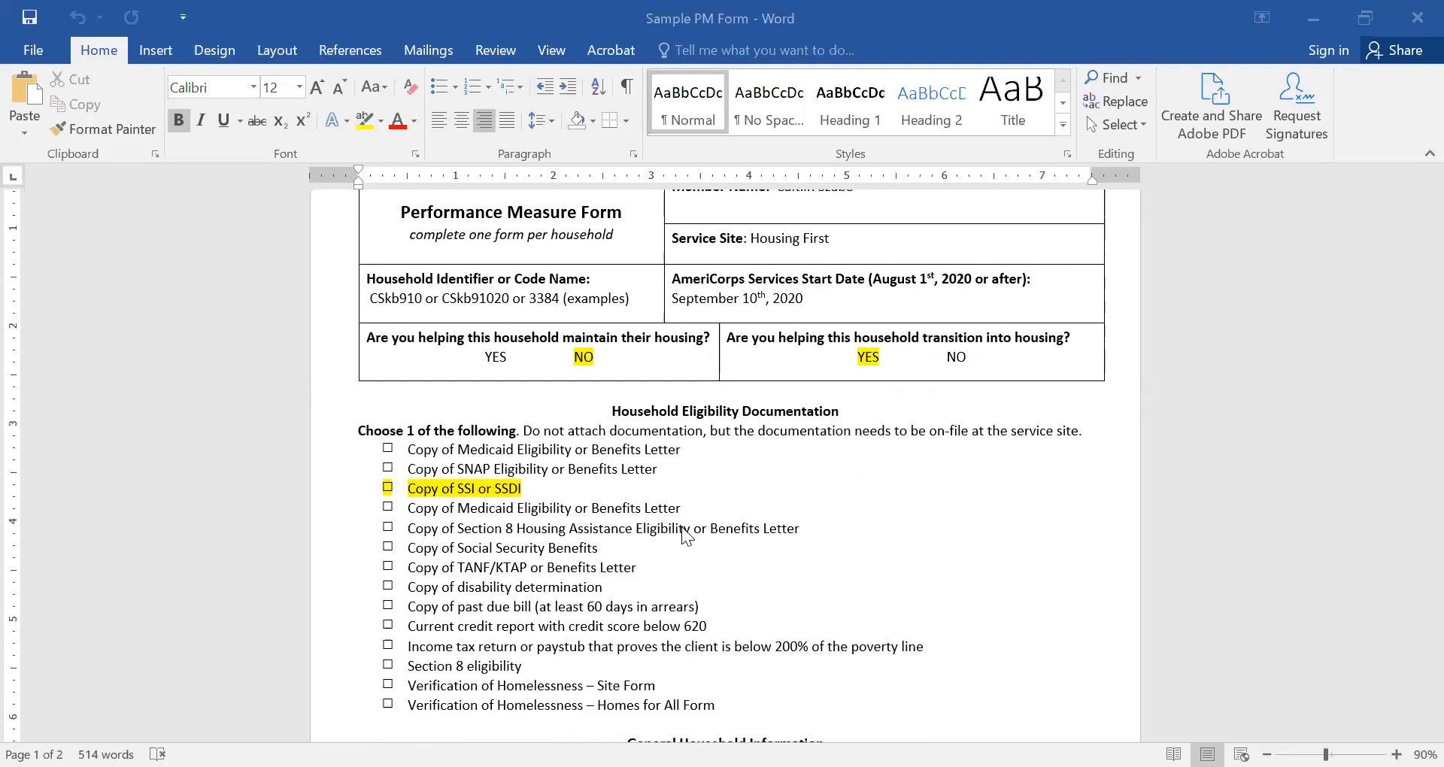
{"action": "scroll", "coordinate": [685, 534], "scroll_direction": "up", "scroll_amount": 2}
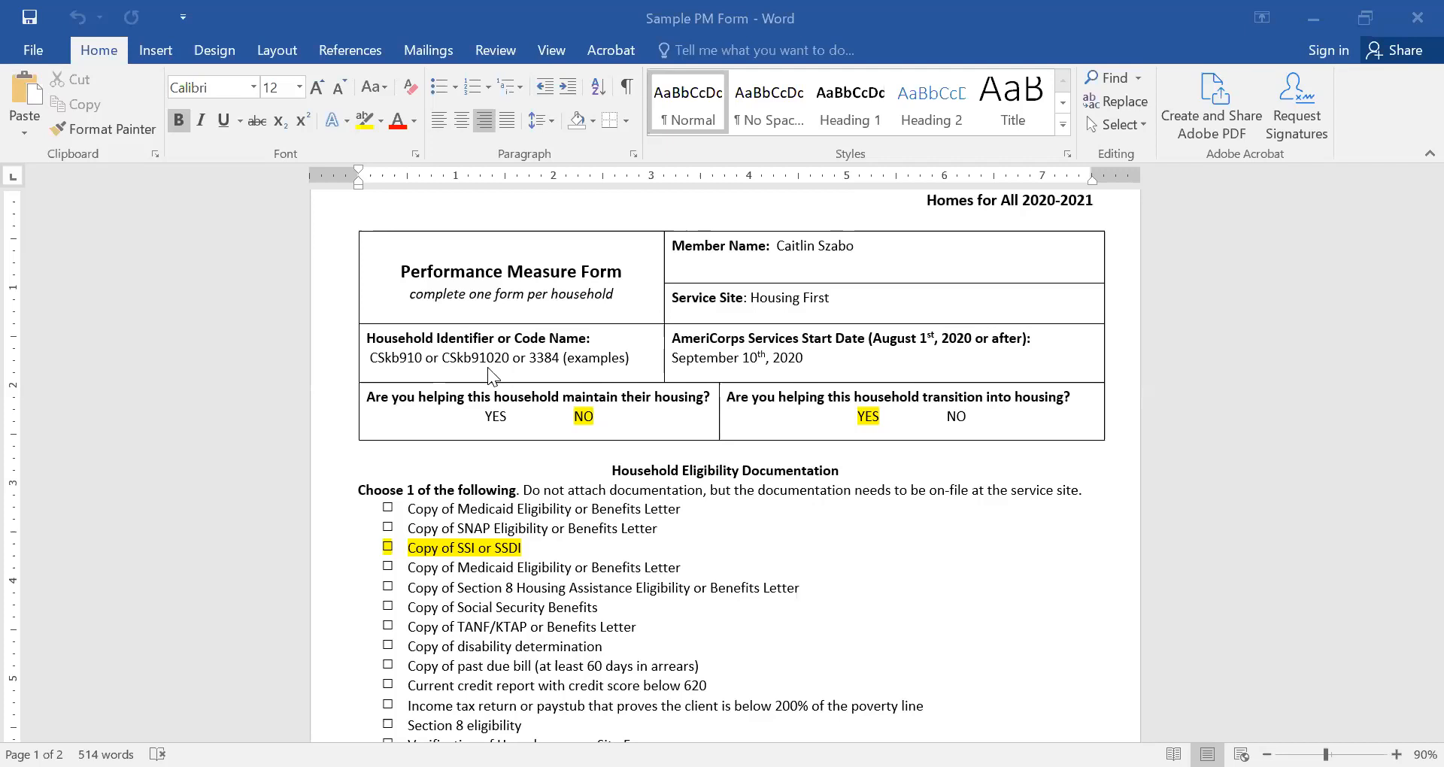
{"action": "left_click", "coordinate": [540, 357]}
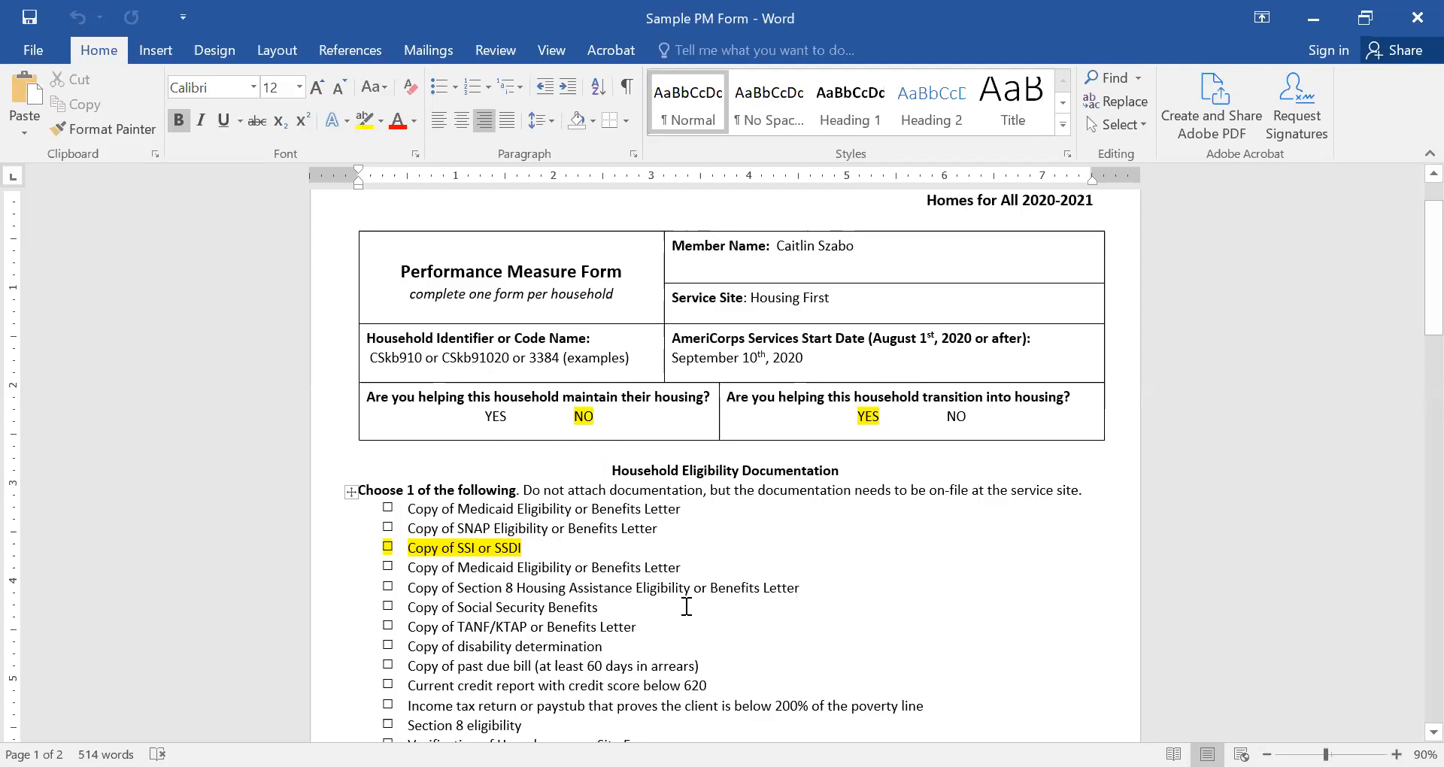
{"action": "scroll", "coordinate": [687, 606], "scroll_direction": "down", "scroll_amount": 1}
{"action": "scroll", "coordinate": [687, 606], "scroll_direction": "down", "scroll_amount": 3}
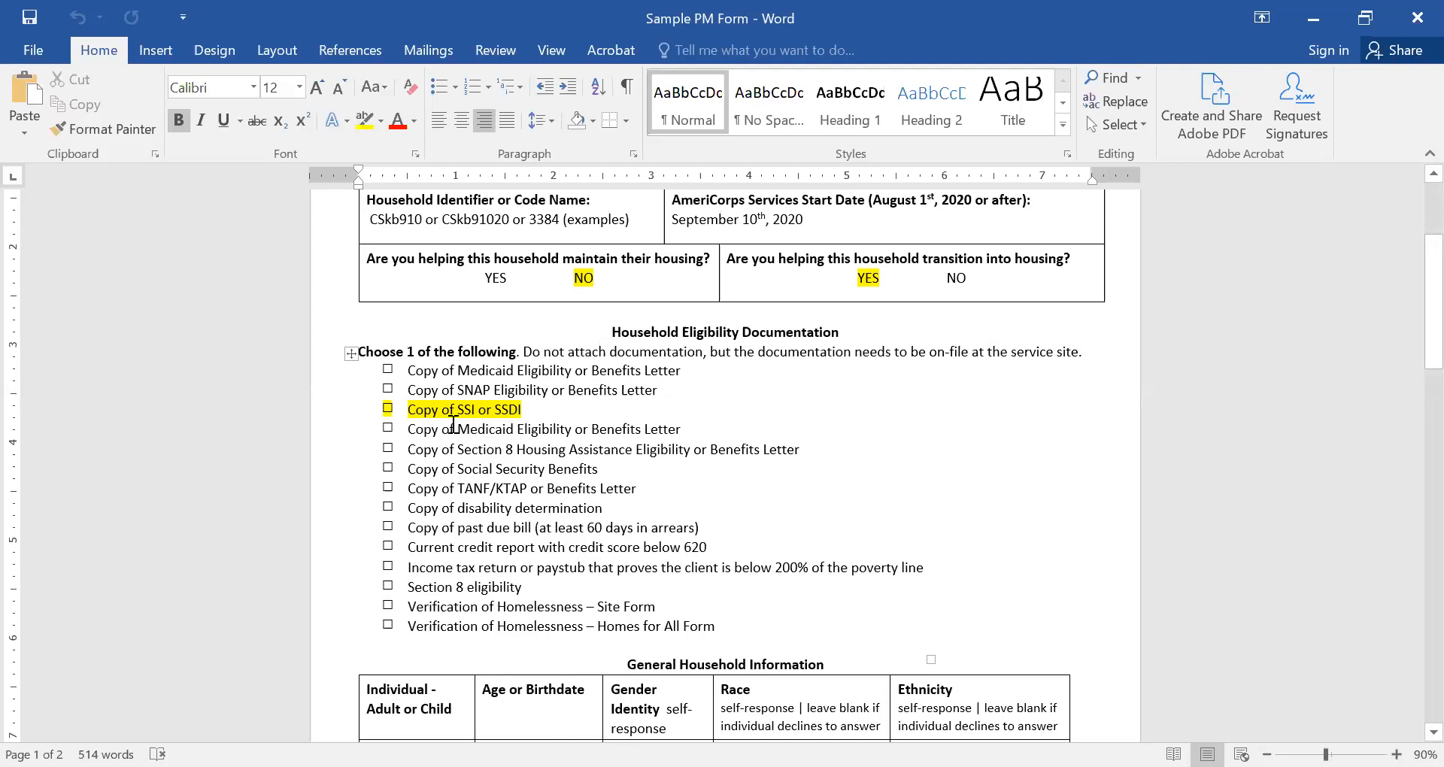
{"action": "scroll", "coordinate": [454, 426], "scroll_direction": "down", "scroll_amount": 10}
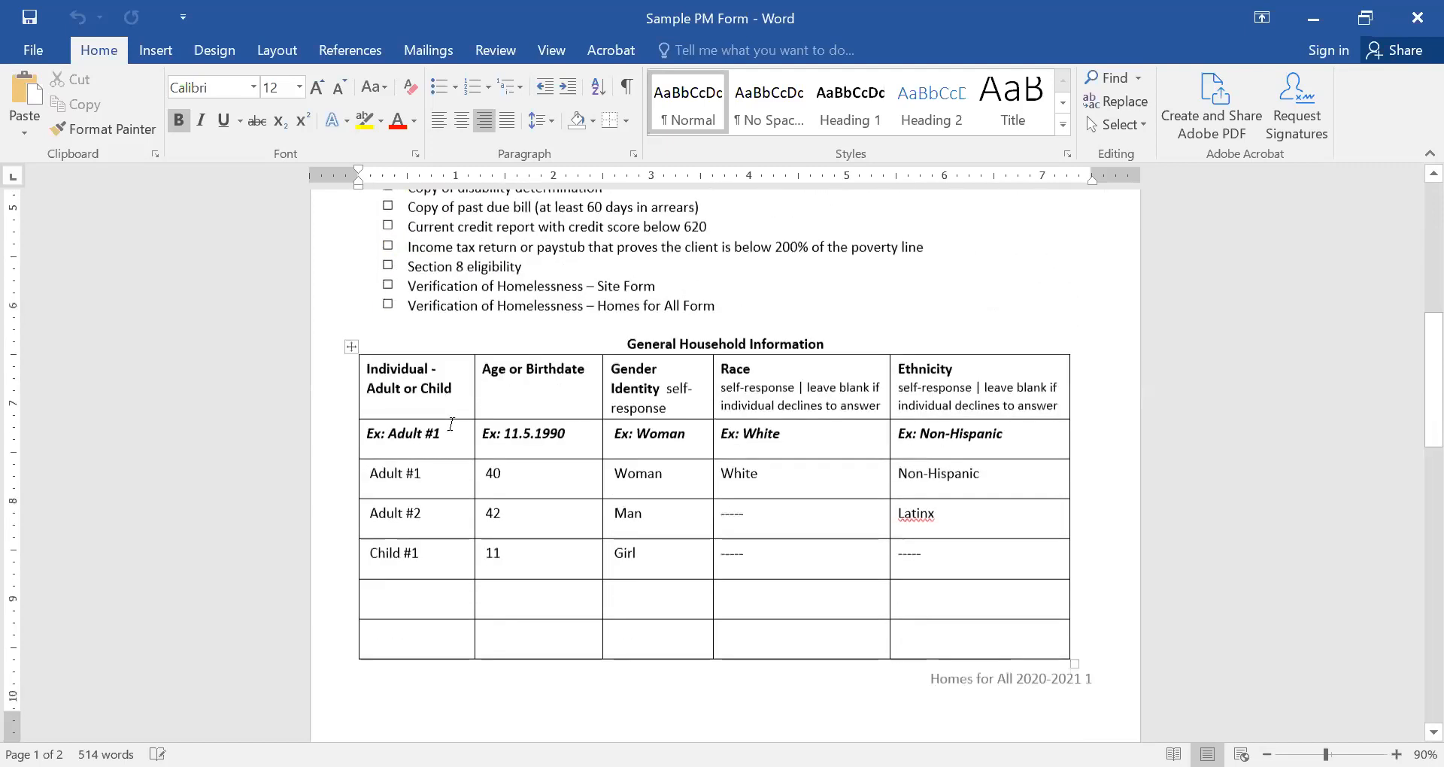
{"action": "scroll", "coordinate": [452, 419], "scroll_direction": "down", "scroll_amount": 1}
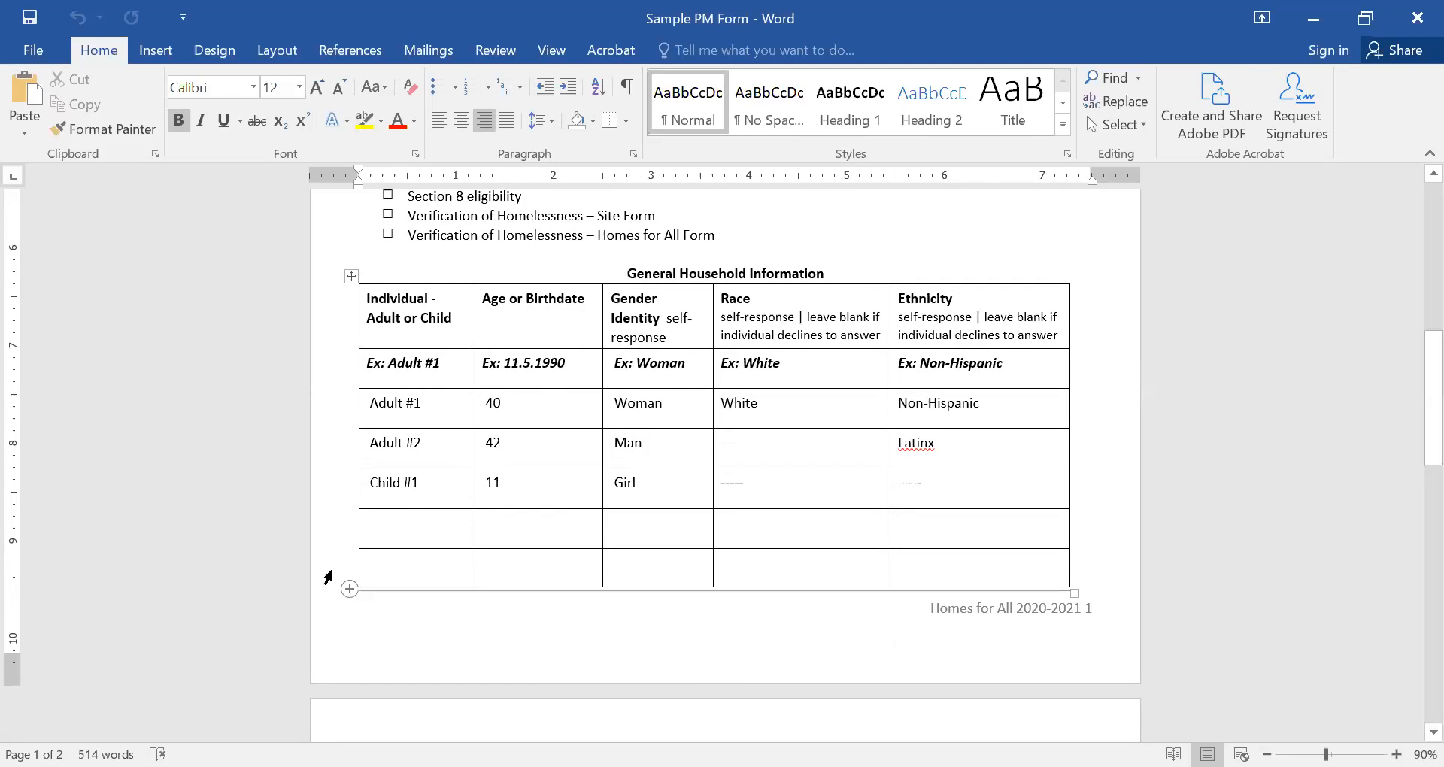
{"action": "scroll", "coordinate": [517, 510], "scroll_direction": "down", "scroll_amount": 5}
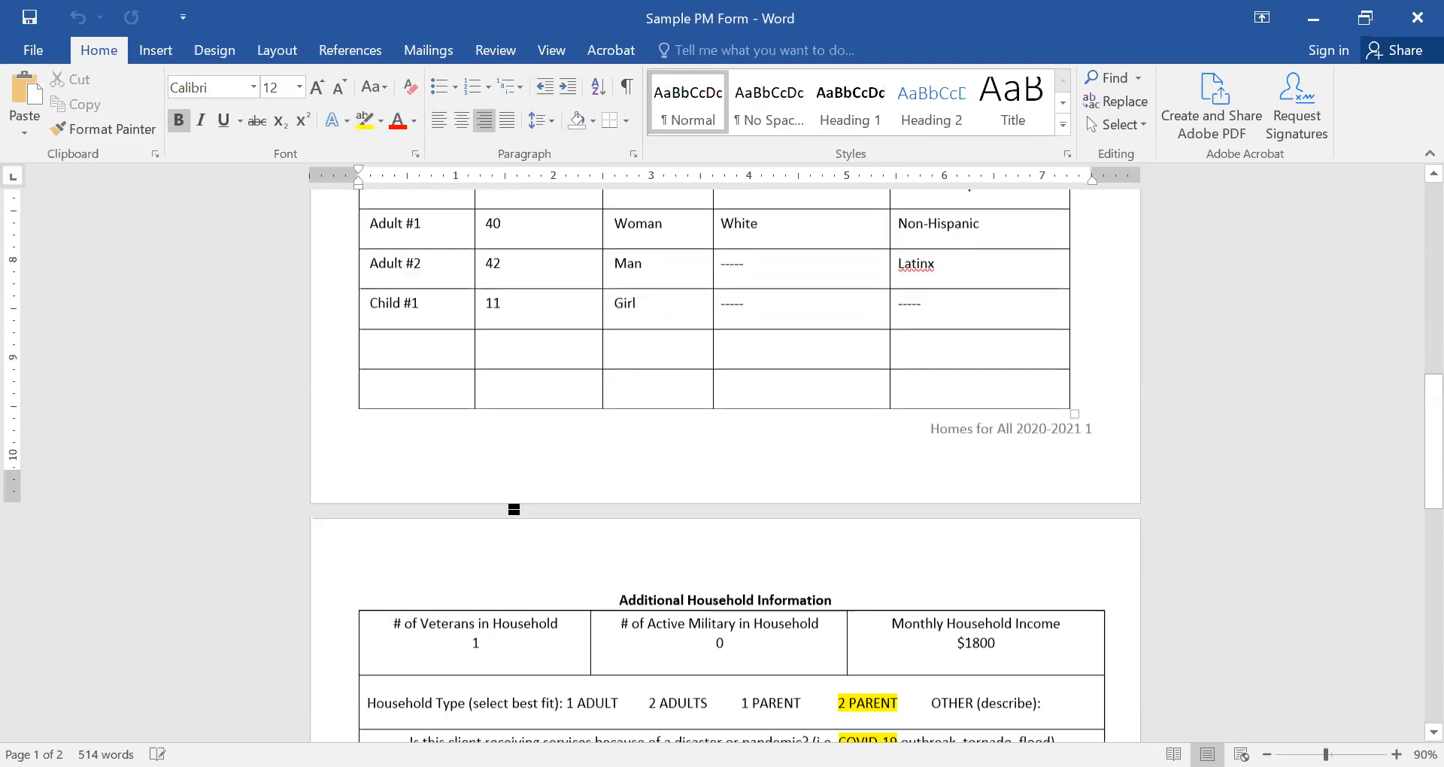
{"action": "scroll", "coordinate": [517, 510], "scroll_direction": "down", "scroll_amount": 2}
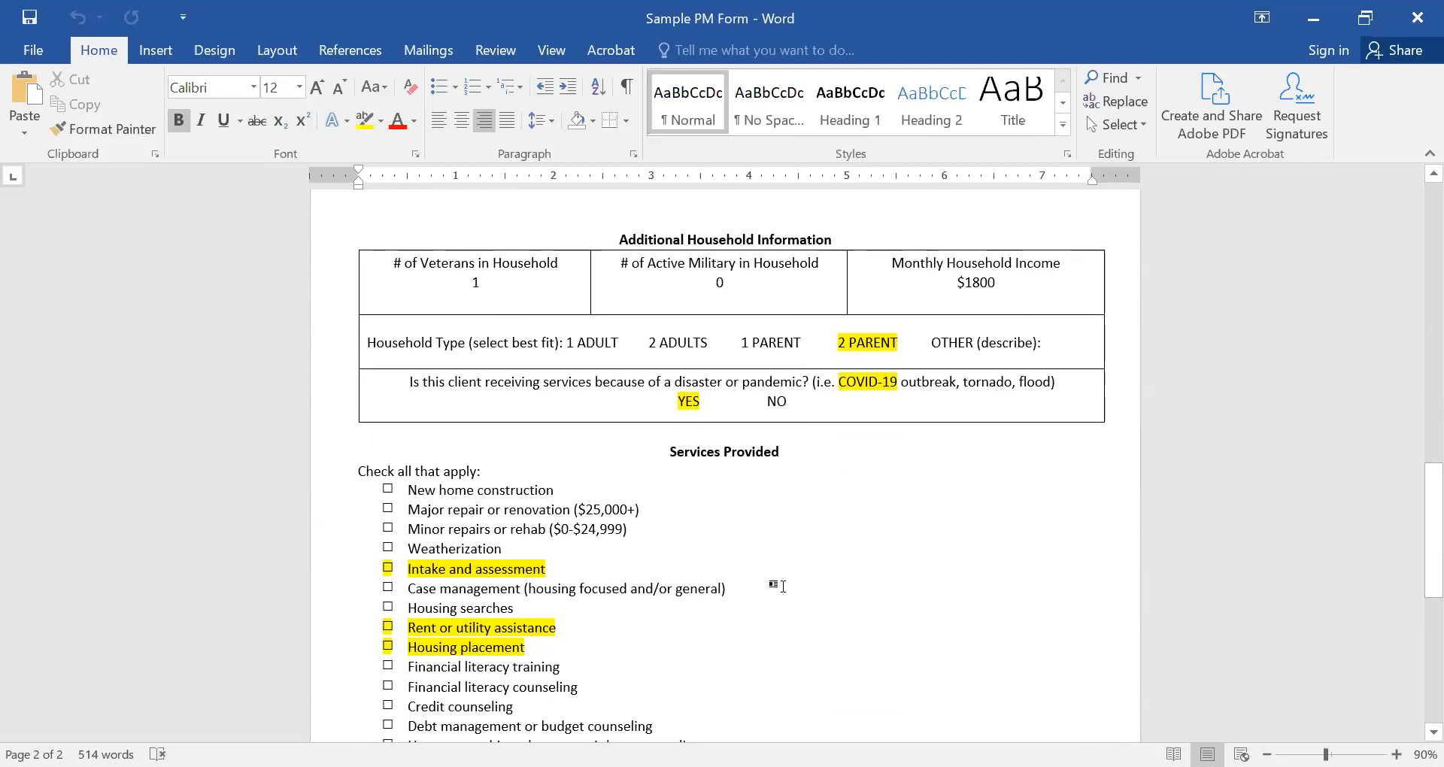
Review both pages of the Word PM form, including the Services checklist and household members table.
{"action": "scroll", "coordinate": [714, 620], "scroll_direction": "down", "scroll_amount": 1}
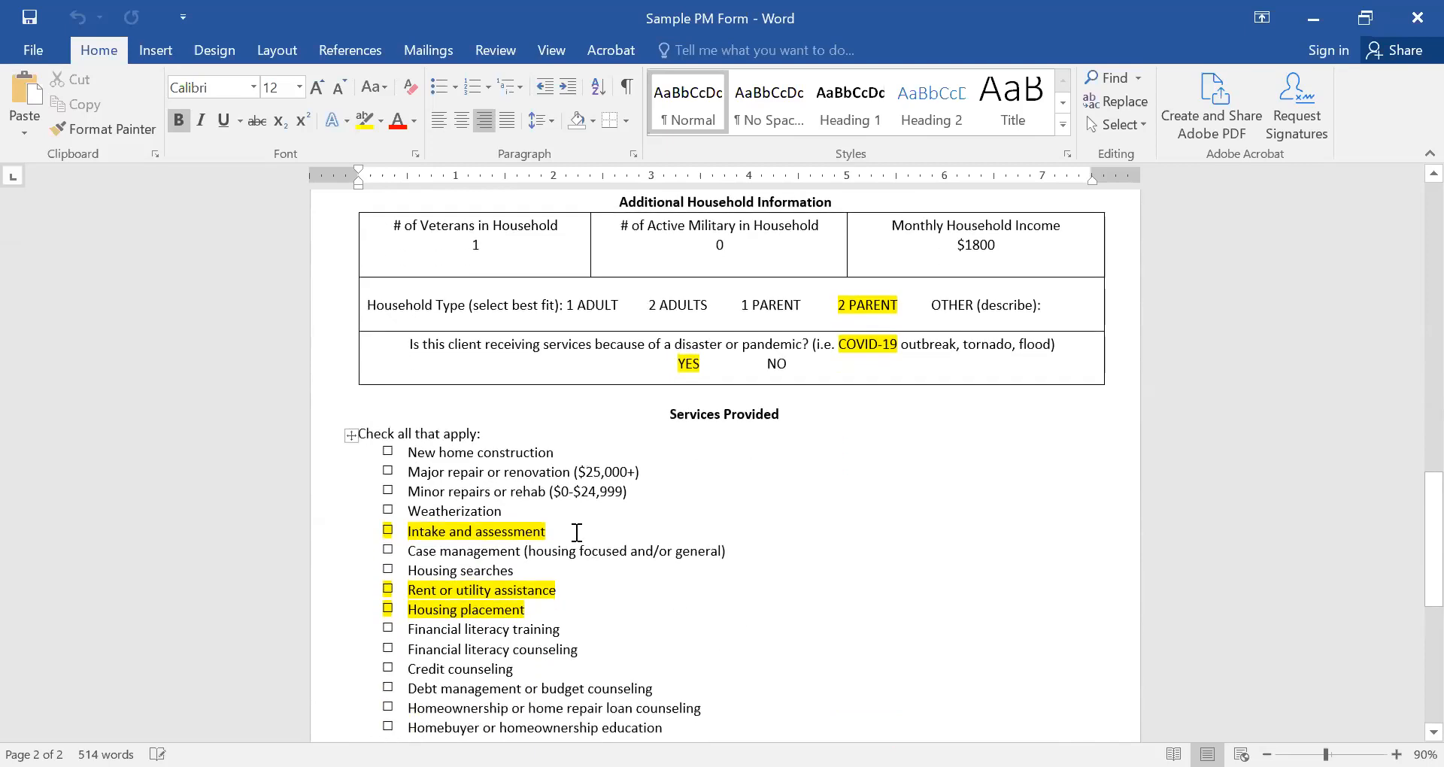
{"action": "left_click", "coordinate": [577, 533]}
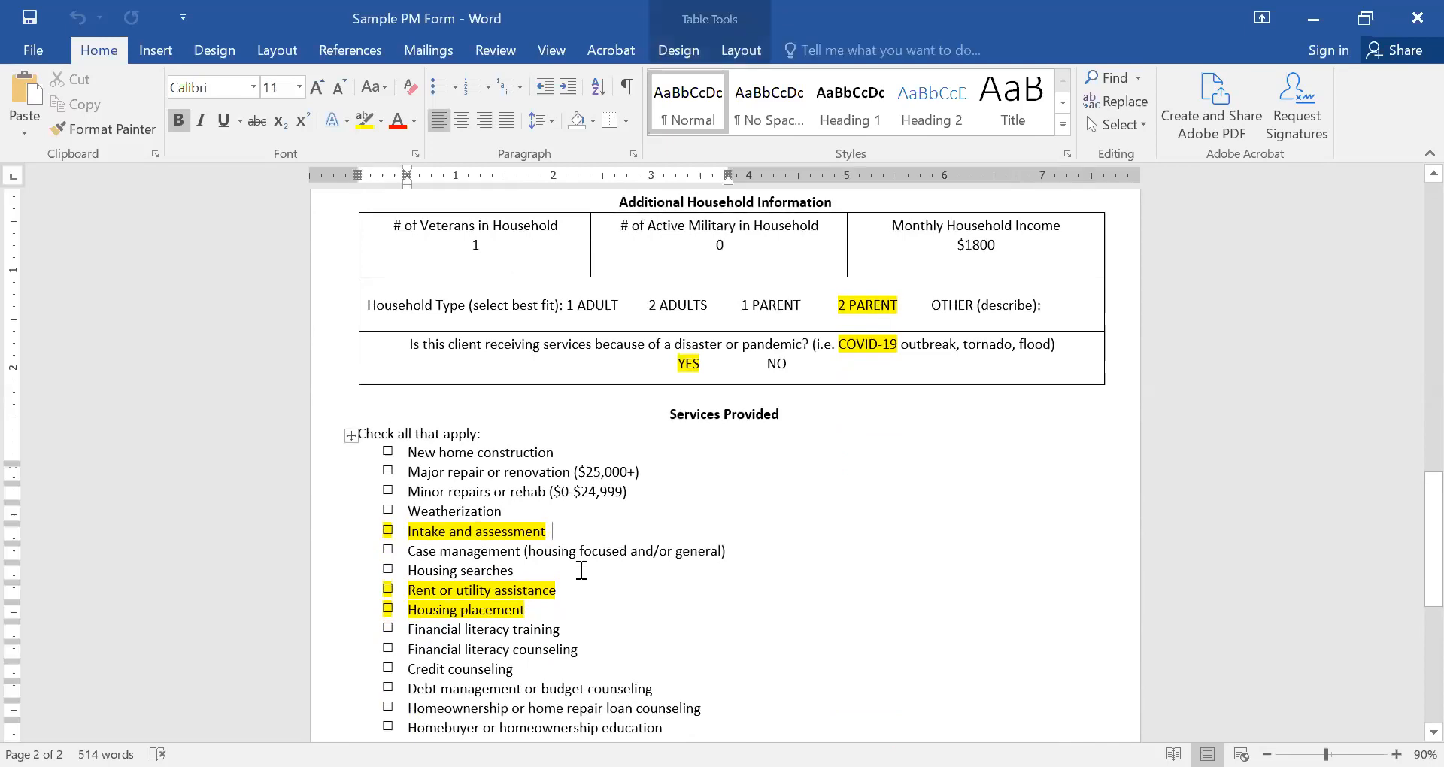
{"action": "scroll", "coordinate": [582, 570], "scroll_direction": "down", "scroll_amount": 1}
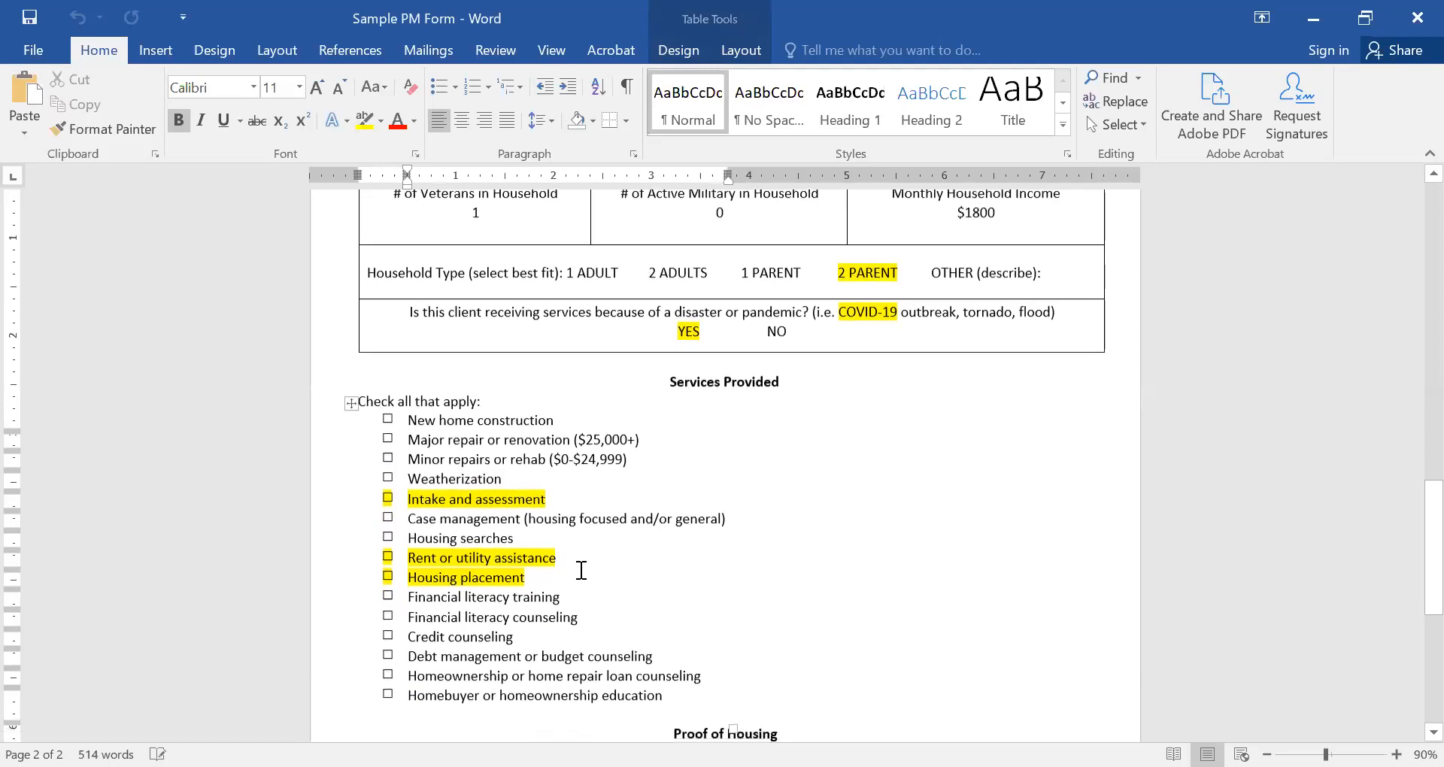
{"action": "scroll", "coordinate": [581, 570], "scroll_direction": "up", "scroll_amount": 3}
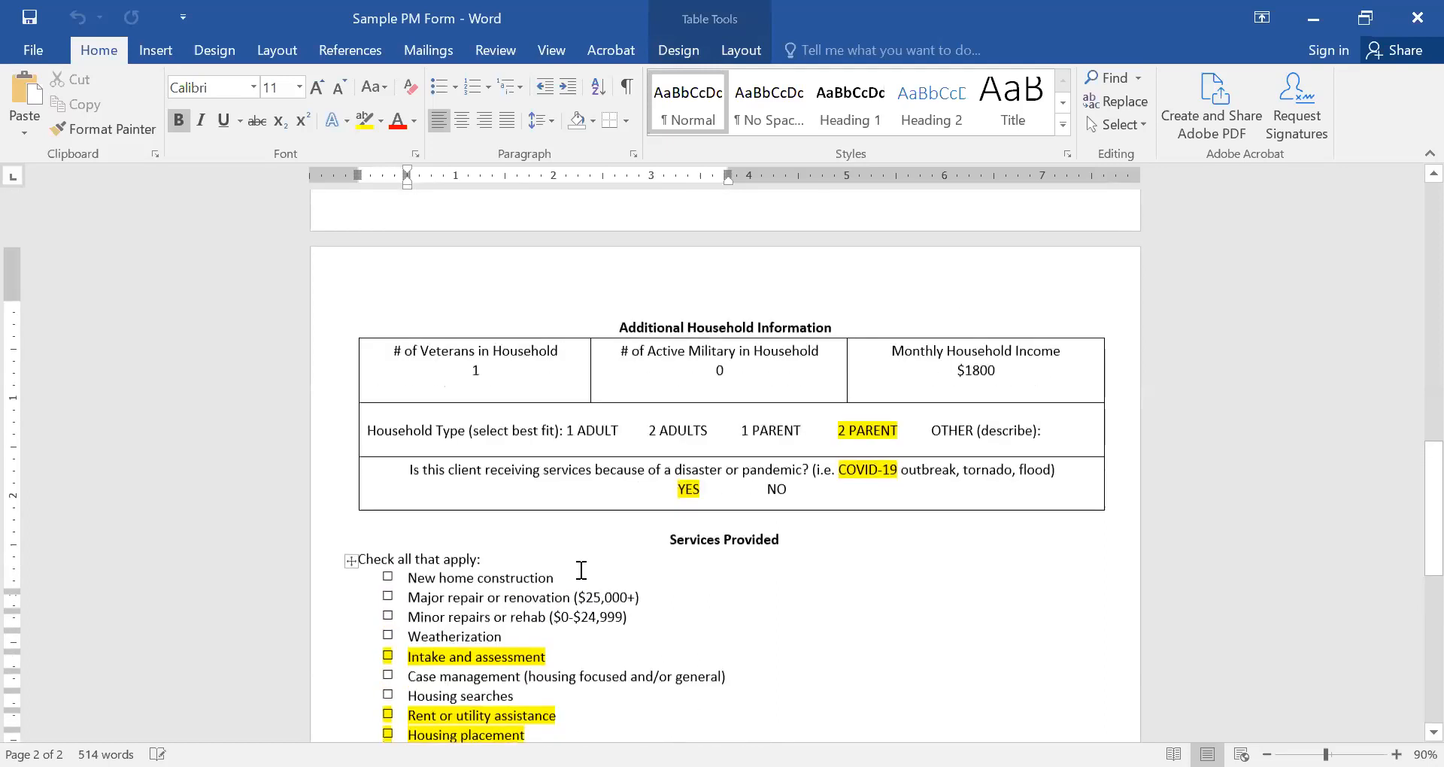
{"action": "scroll", "coordinate": [581, 573], "scroll_direction": "up", "scroll_amount": 10}
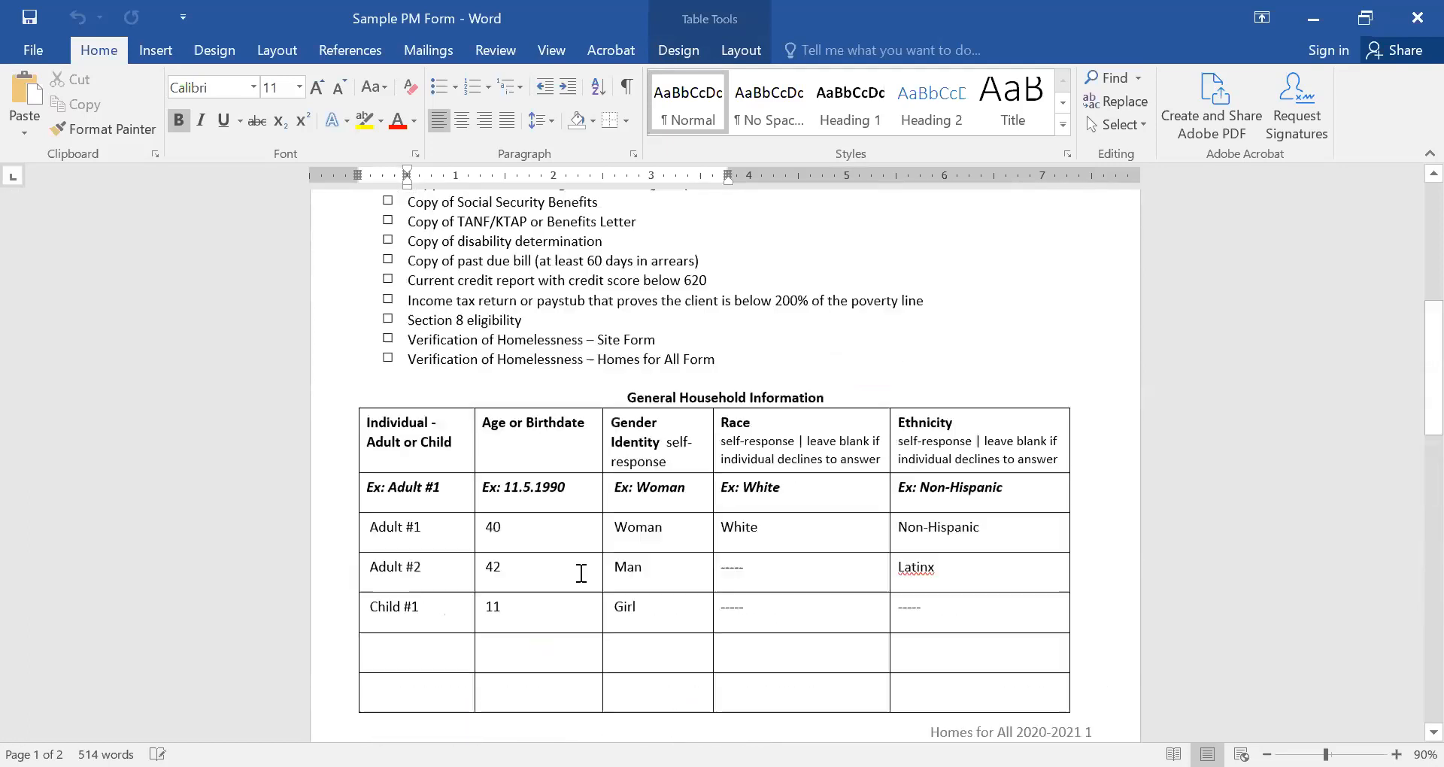
{"action": "scroll", "coordinate": [578, 572], "scroll_direction": "up", "scroll_amount": 9}
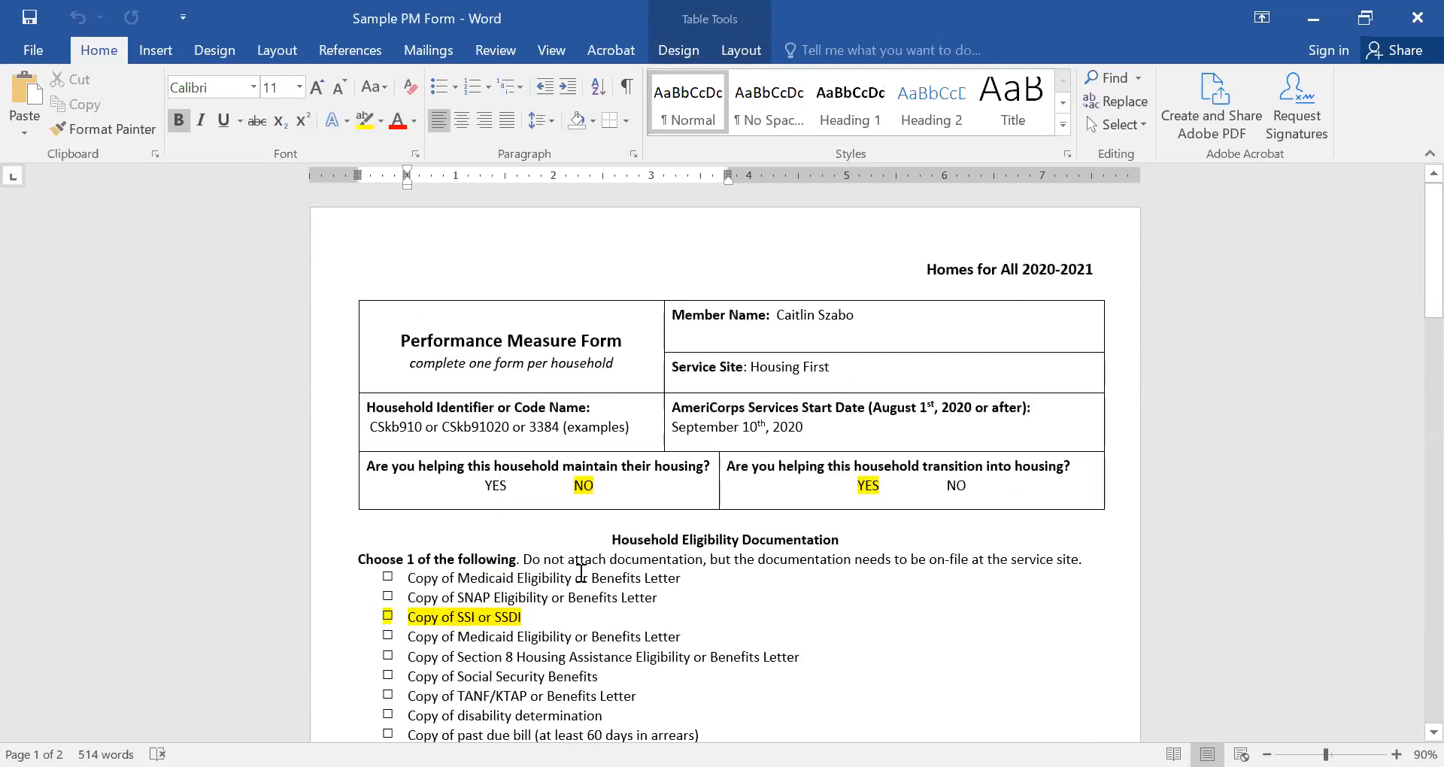
{"action": "scroll", "coordinate": [582, 573], "scroll_direction": "down", "scroll_amount": 9}
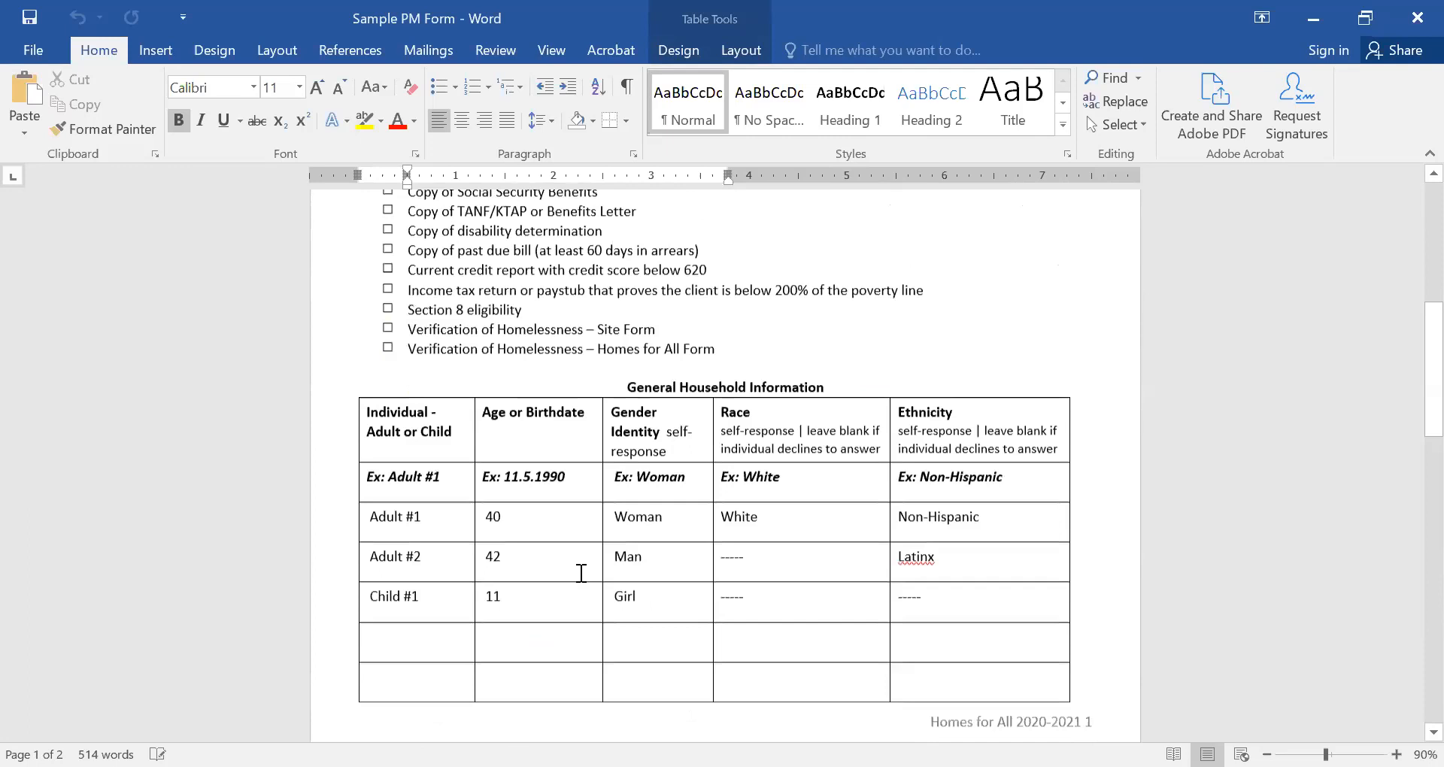
{"action": "scroll", "coordinate": [581, 573], "scroll_direction": "down", "scroll_amount": 6}
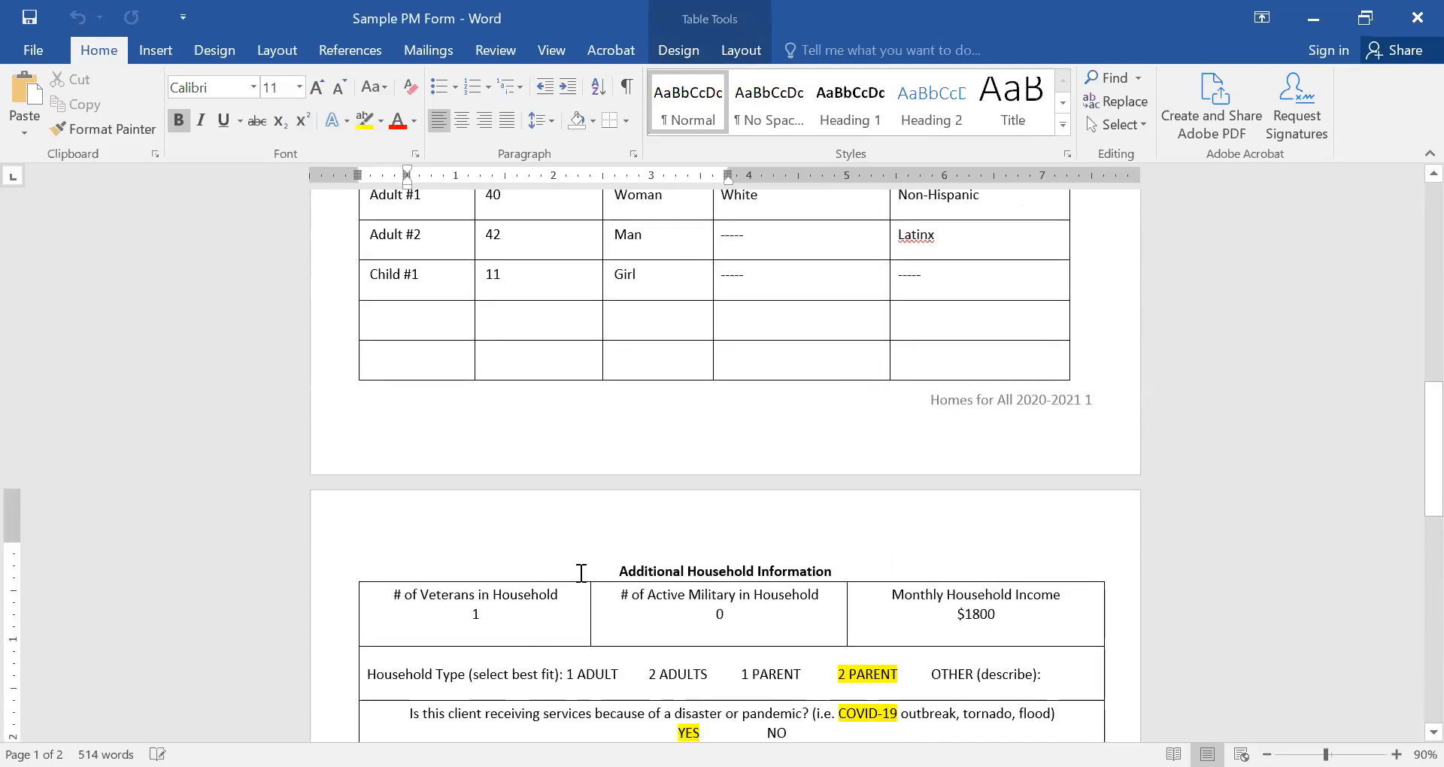
{"action": "scroll", "coordinate": [581, 573], "scroll_direction": "down", "scroll_amount": 1}
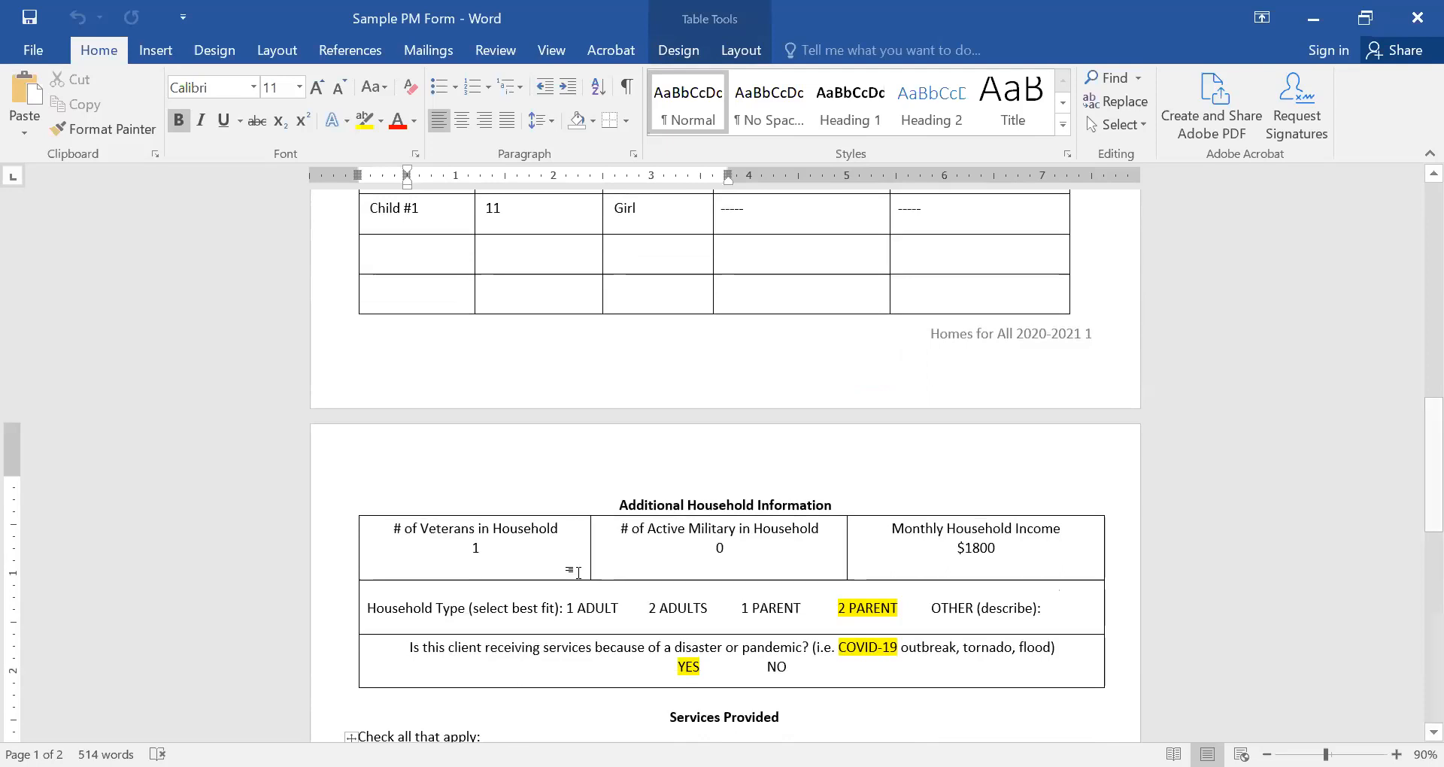
{"action": "scroll", "coordinate": [576, 573], "scroll_direction": "down", "scroll_amount": 1}
{"action": "scroll", "coordinate": [576, 579], "scroll_direction": "up", "scroll_amount": 2}
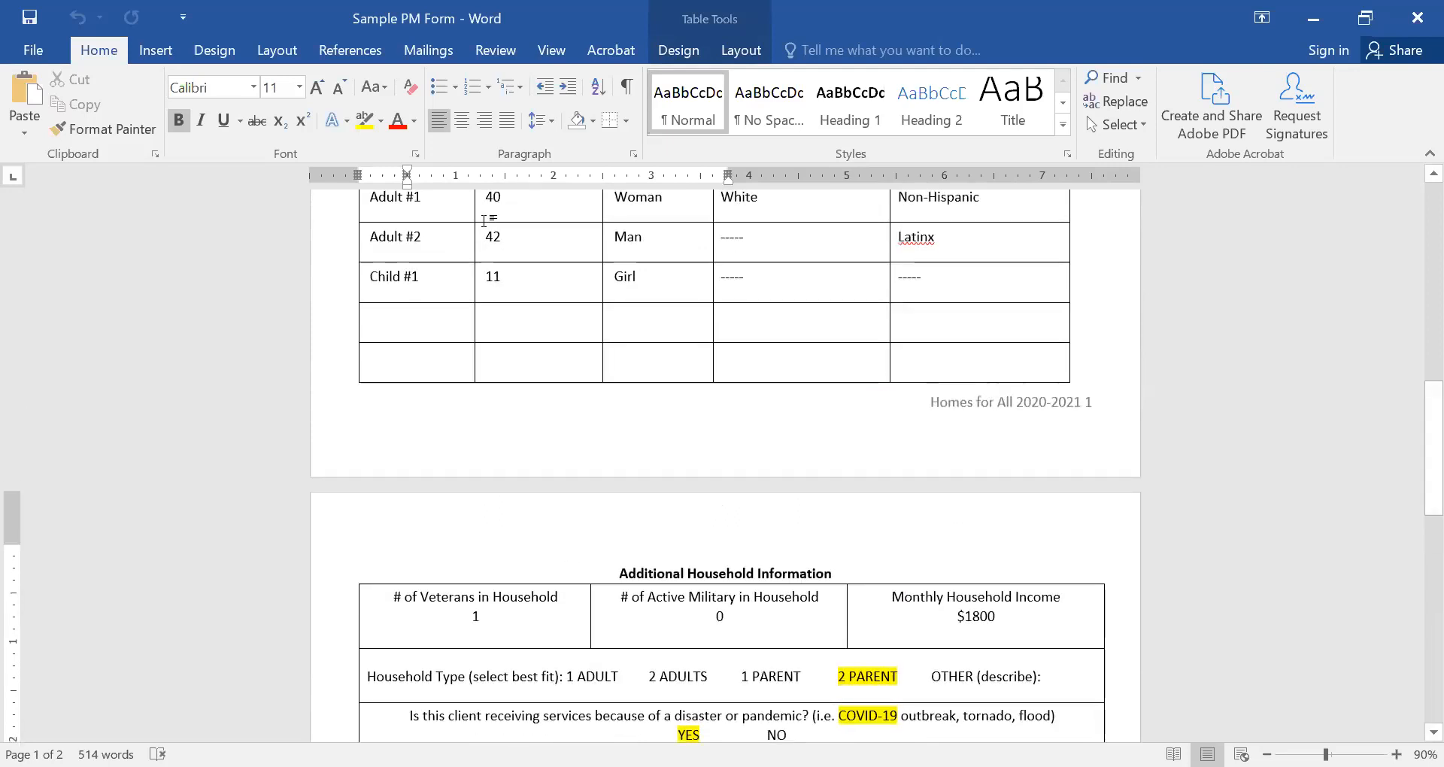
{"action": "scroll", "coordinate": [484, 221], "scroll_direction": "up", "scroll_amount": 15}
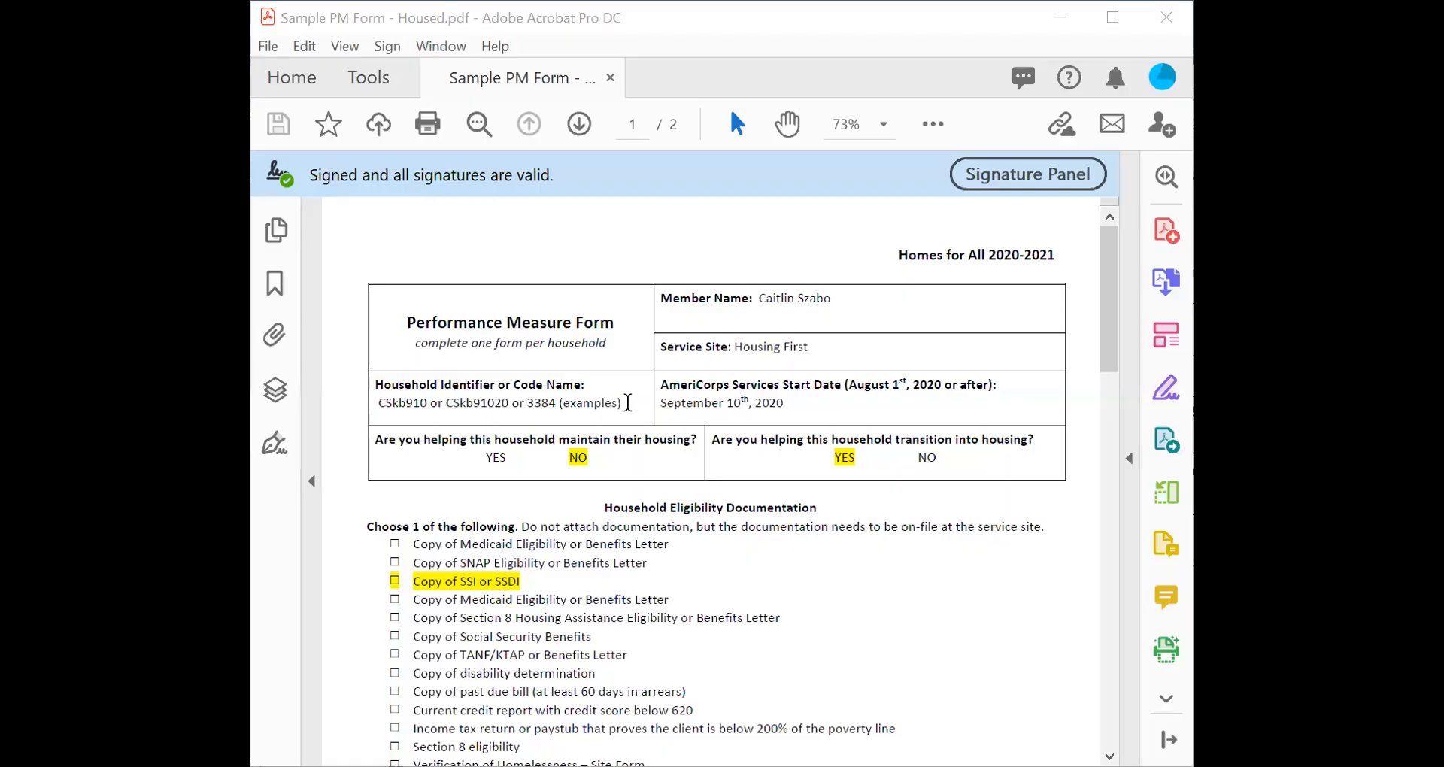
{"action": "scroll", "coordinate": [865, 383], "scroll_direction": "down", "scroll_amount": 1}
{"action": "left_click_drag", "start_coordinate": [1107, 323], "coordinate": [1139, 649]}
{"action": "scroll", "coordinate": [1132, 659], "scroll_direction": "down", "scroll_amount": 2}
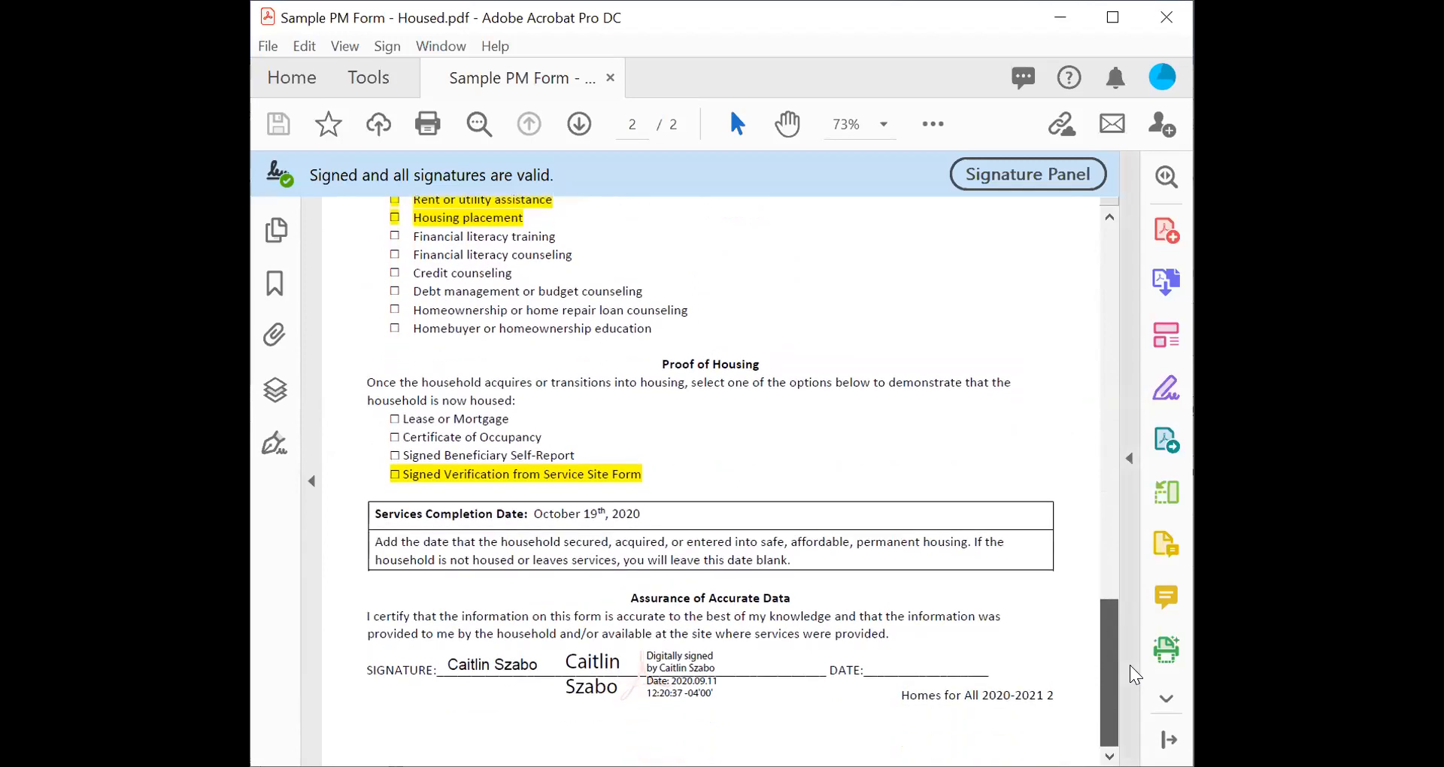
{"action": "left_click_drag", "start_coordinate": [659, 373], "coordinate": [800, 370]}
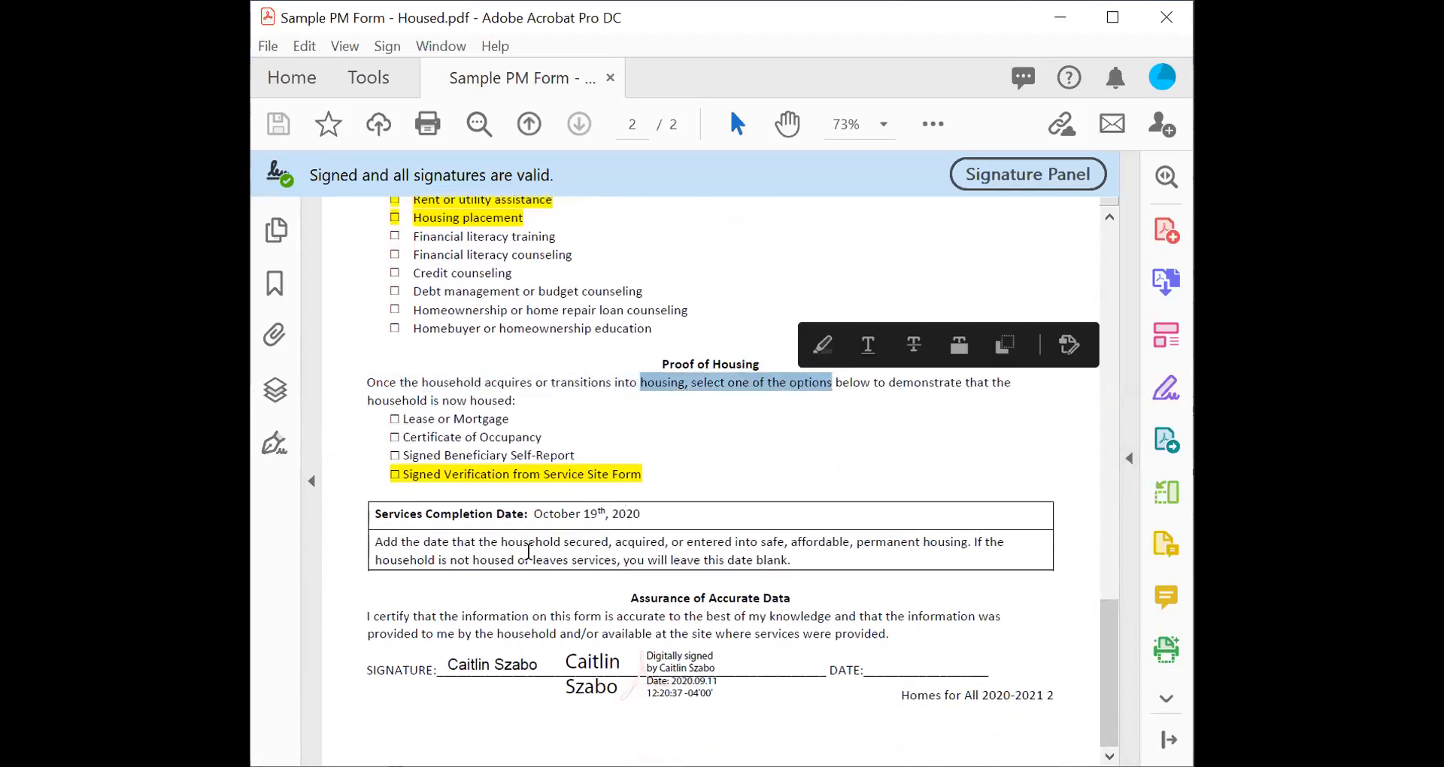
{"action": "left_click", "coordinate": [482, 541]}
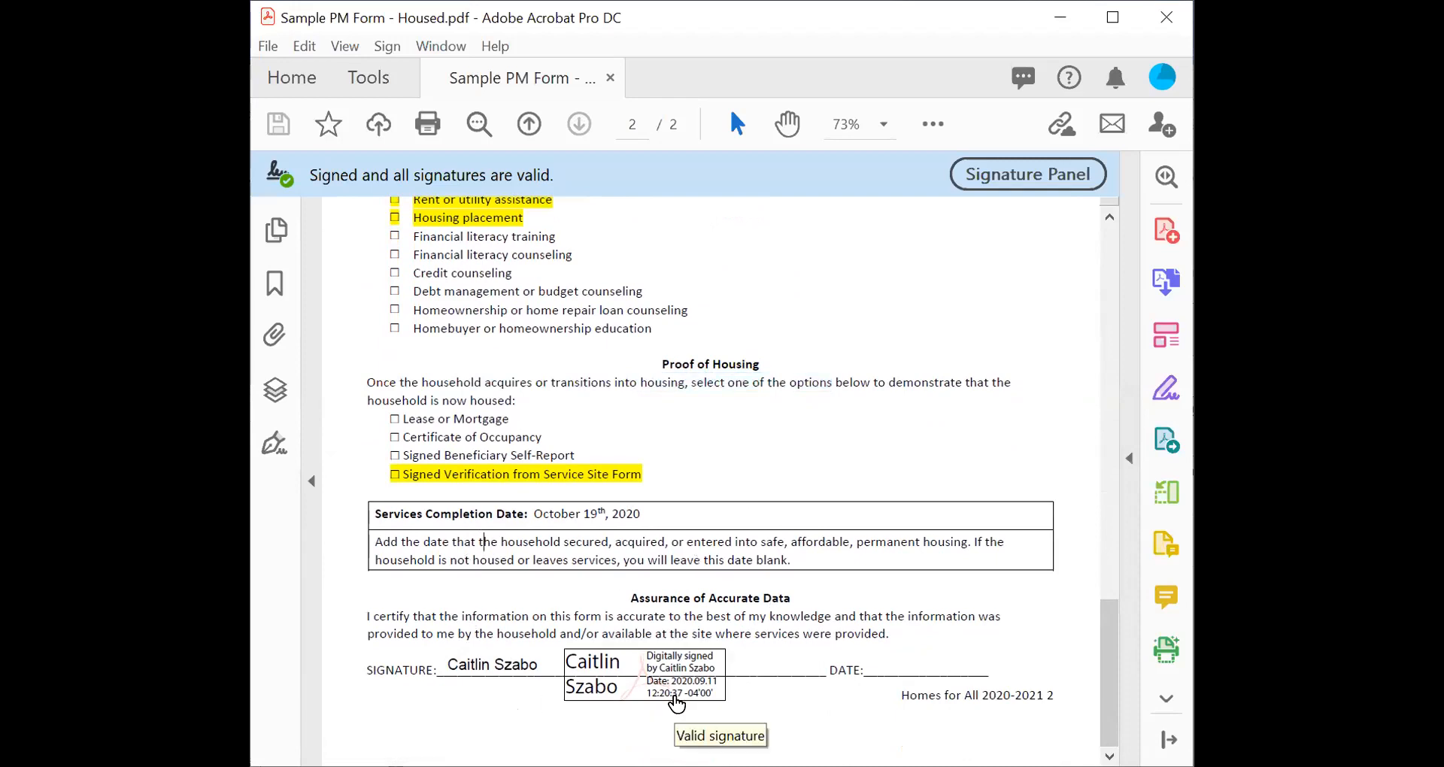
{"action": "scroll", "coordinate": [612, 347], "scroll_direction": "up", "scroll_amount": 3}
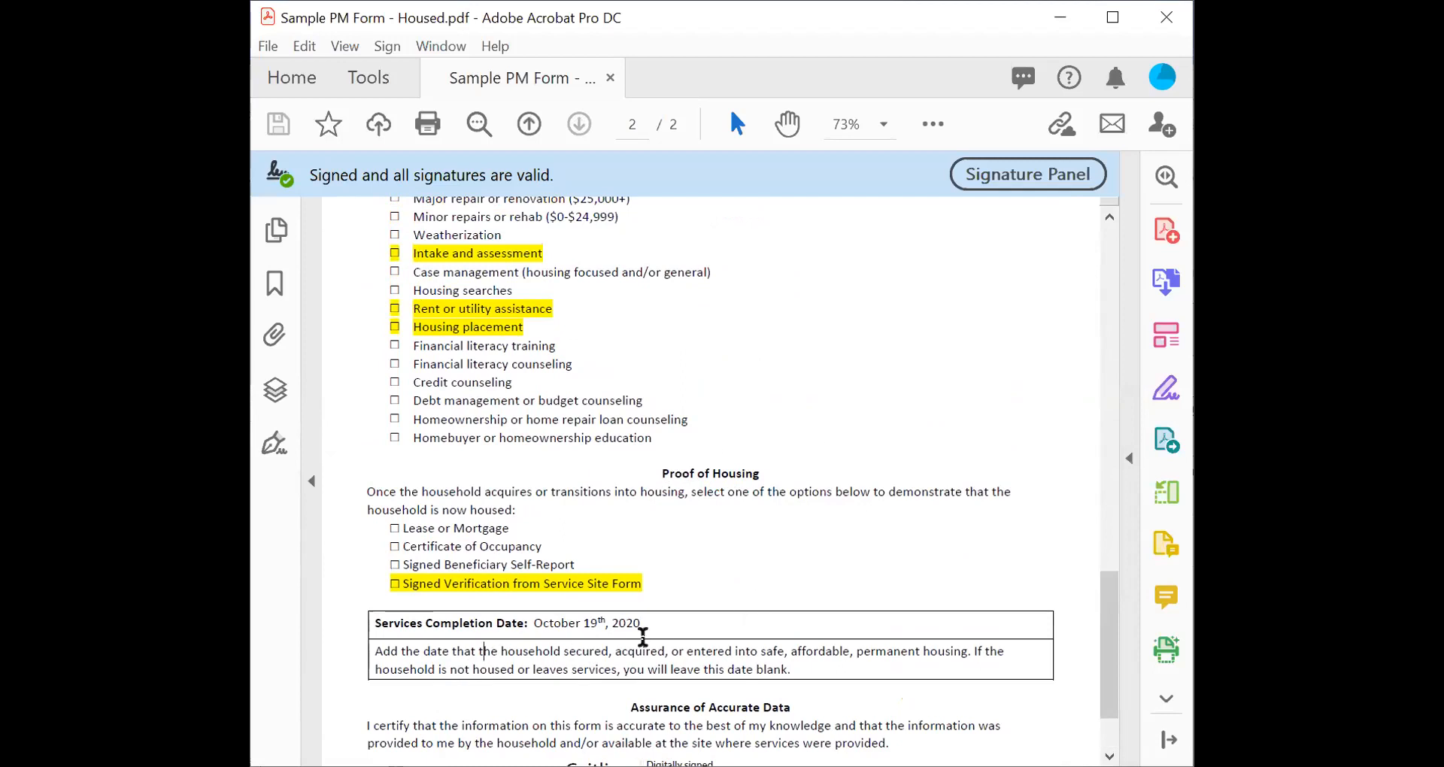
{"action": "scroll", "coordinate": [560, 608], "scroll_direction": "down", "scroll_amount": 3}
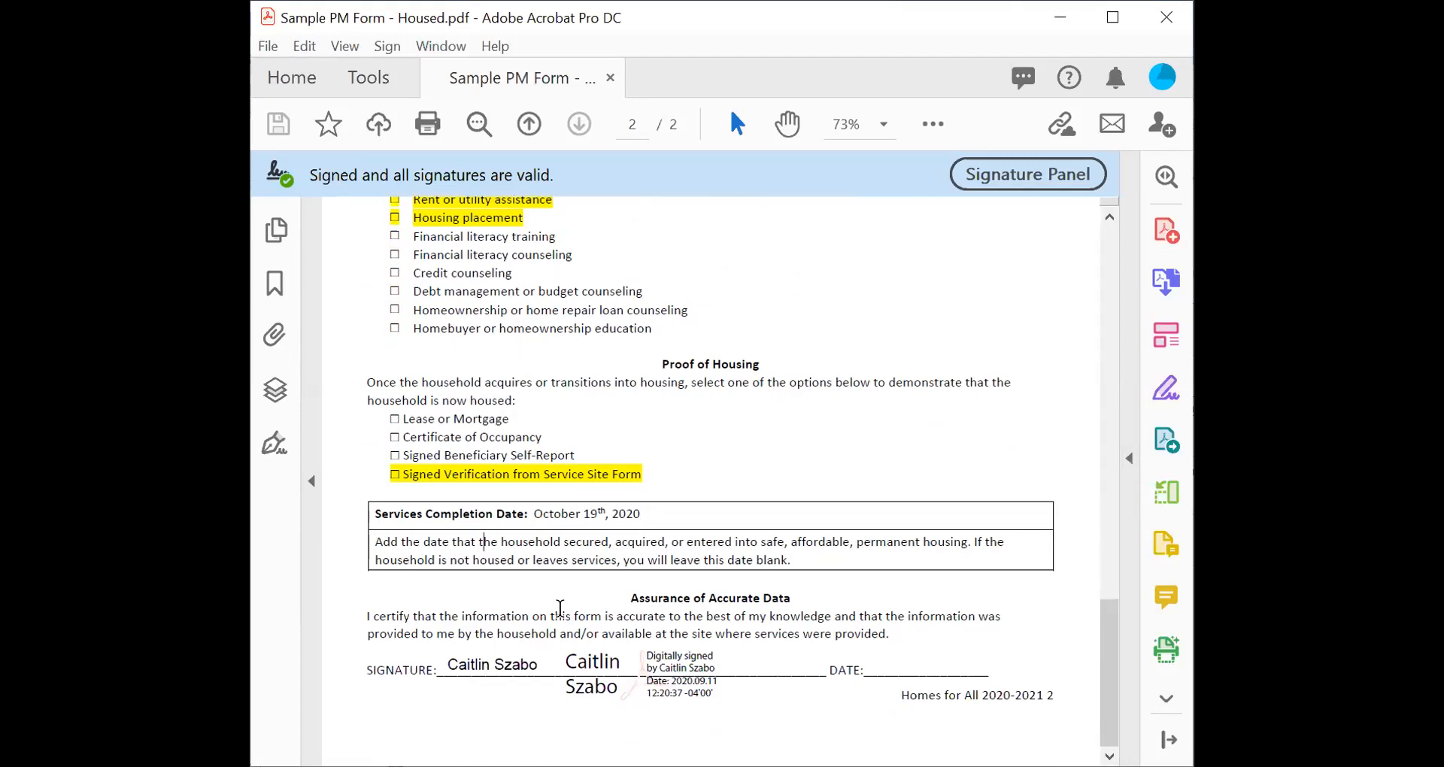
{"action": "scroll", "coordinate": [645, 412], "scroll_direction": "up", "scroll_amount": 20}
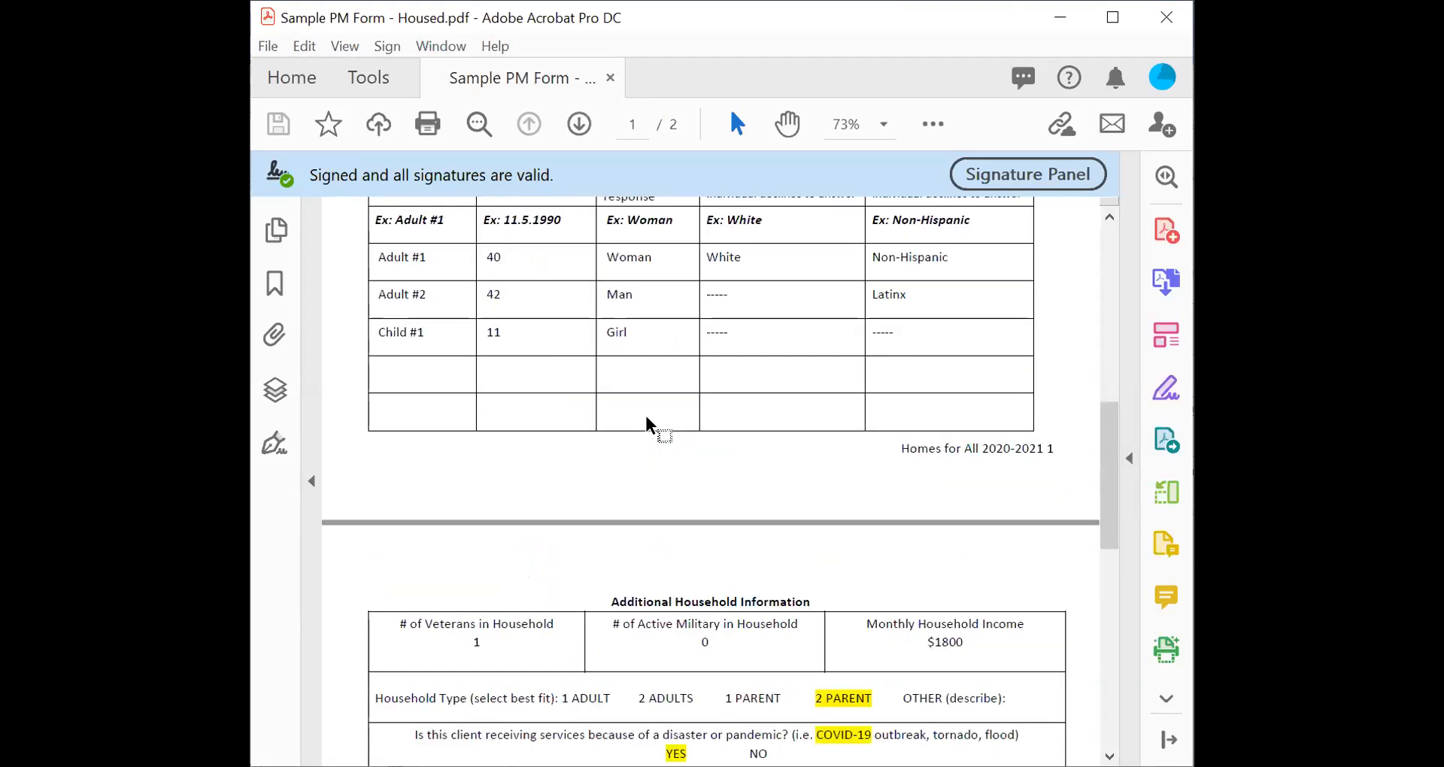
{"action": "scroll", "coordinate": [645, 417], "scroll_direction": "up", "scroll_amount": 4}
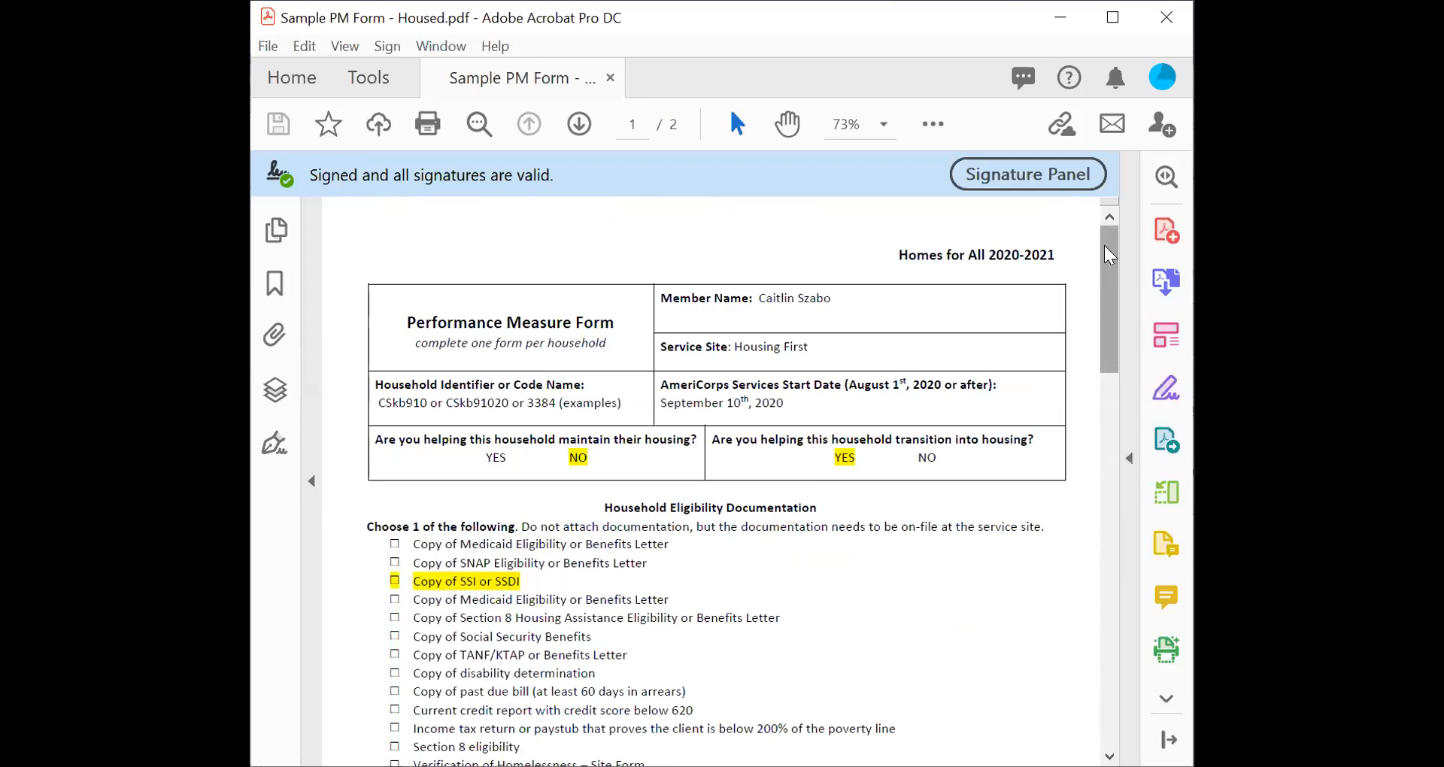
{"action": "mouse_move", "coordinate": [1107, 244]}
{"action": "left_mouse_down"}
{"action": "mouse_move", "coordinate": [1106, 583]}
{"action": "mouse_move", "coordinate": [1134, 221]}
{"action": "mouse_move", "coordinate": [1118, 192]}
{"action": "mouse_move", "coordinate": [1086, 563]}
{"action": "mouse_move", "coordinate": [1066, 597]}
{"action": "left_mouse_up"}
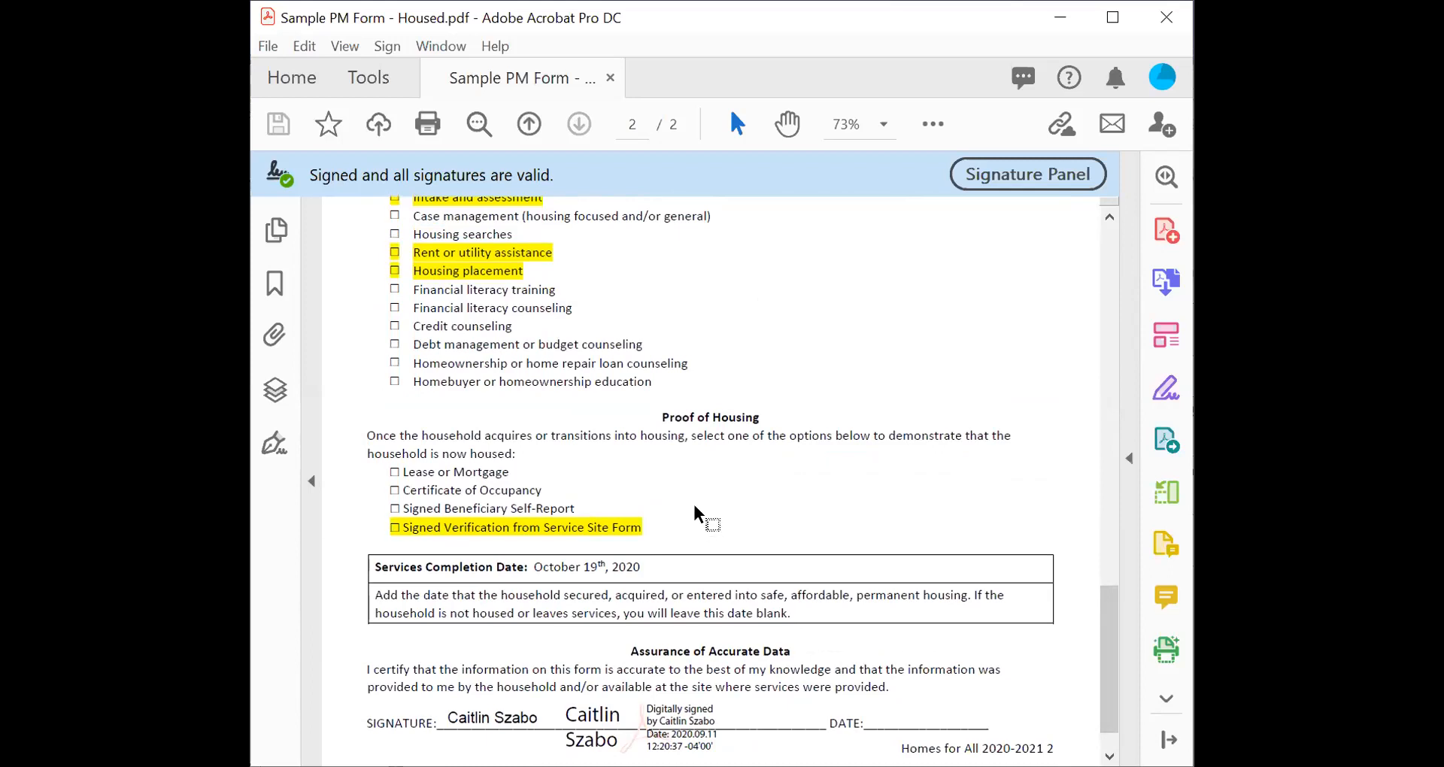
{"action": "scroll", "coordinate": [694, 508], "scroll_direction": "up", "scroll_amount": 15}
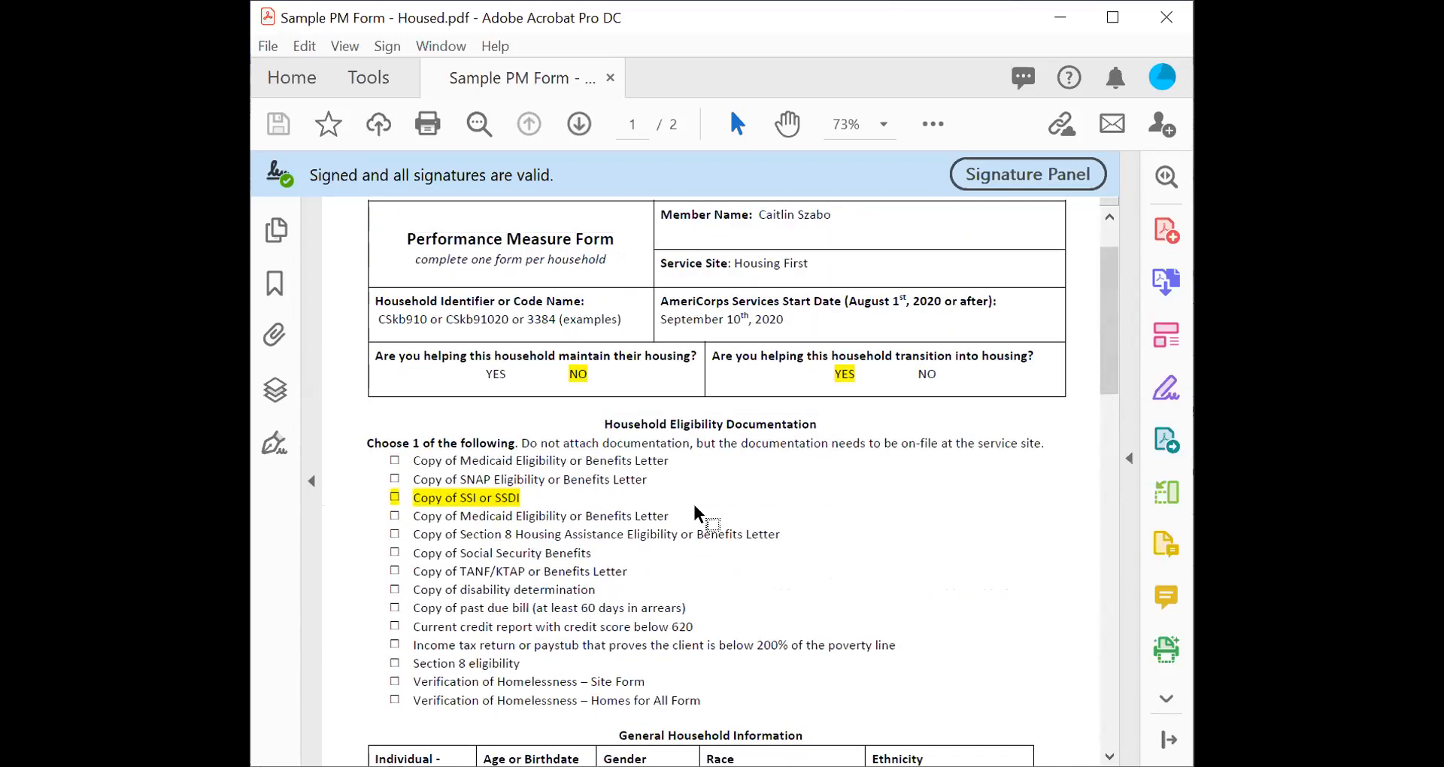